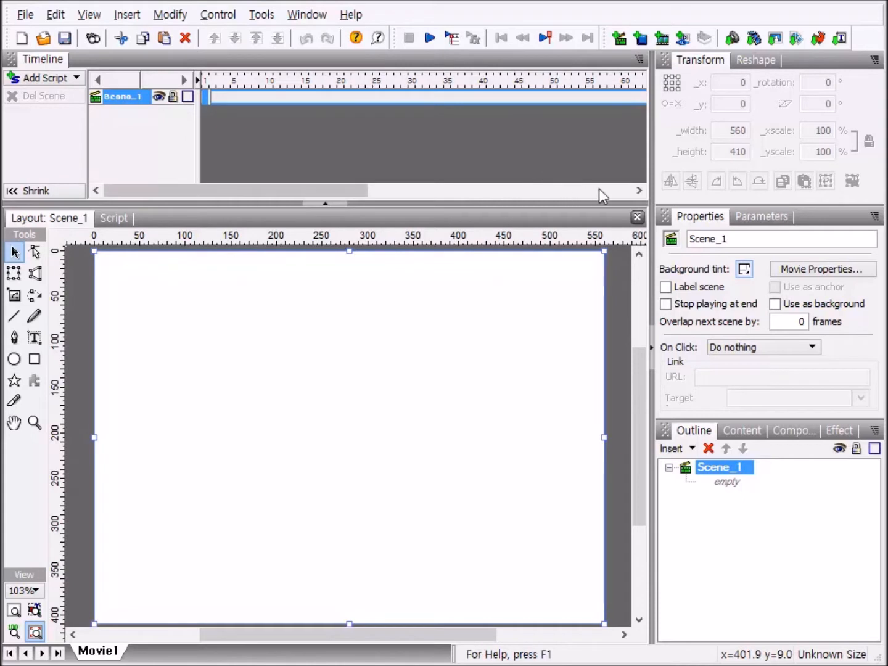
# Step: Float the Timeline panel and widen it across the layout area, and dock it back above the layout
pyautogui.click(639, 60)
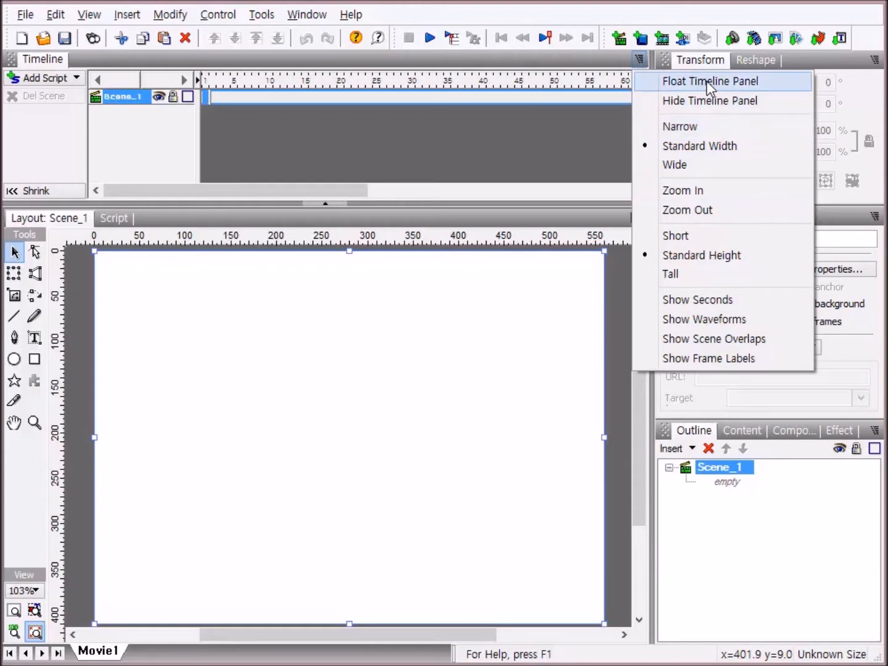
pyautogui.click(762, 87)
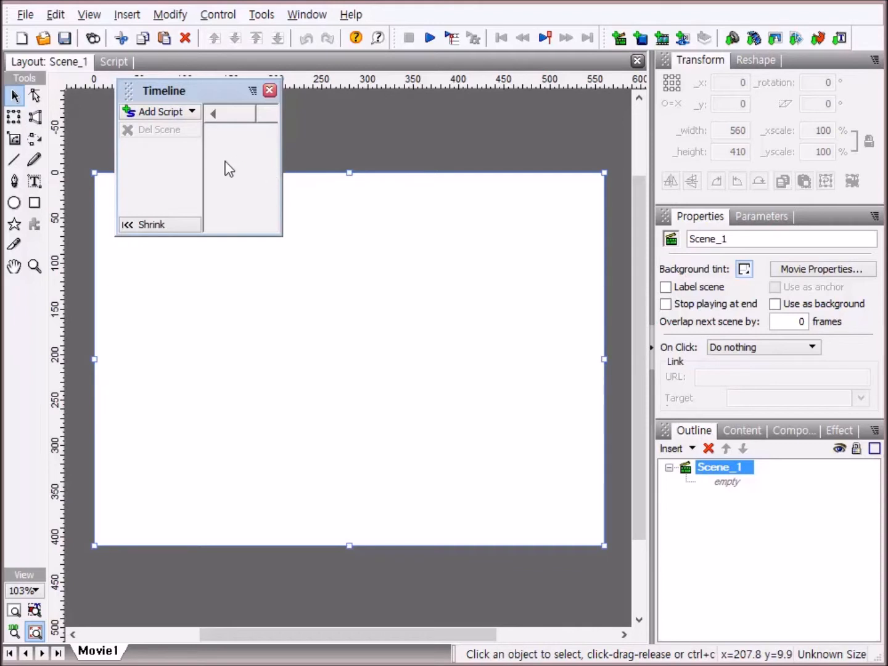
pyautogui.moveTo(282, 181); pyautogui.dragTo(630, 216)
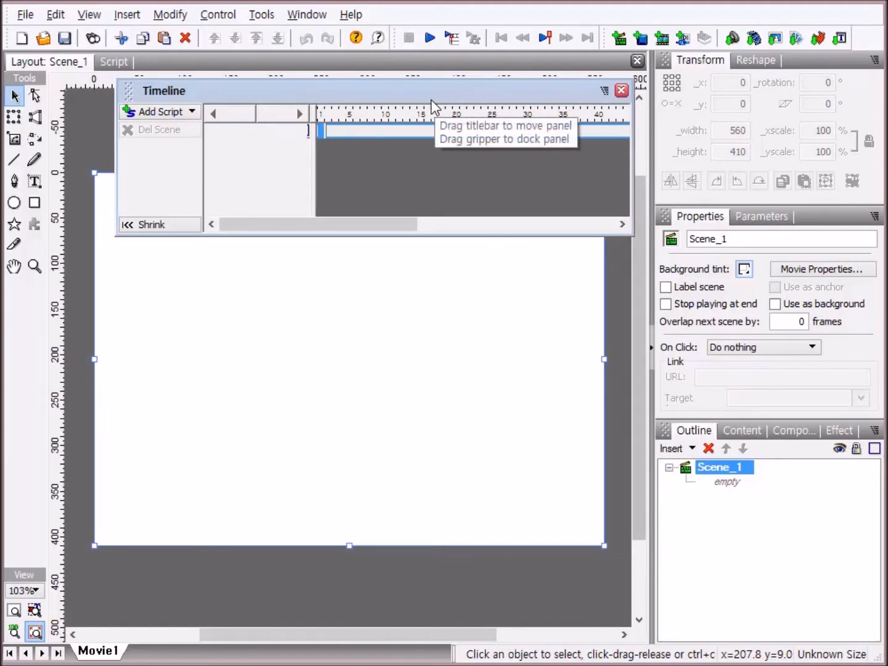
pyautogui.click(604, 92)
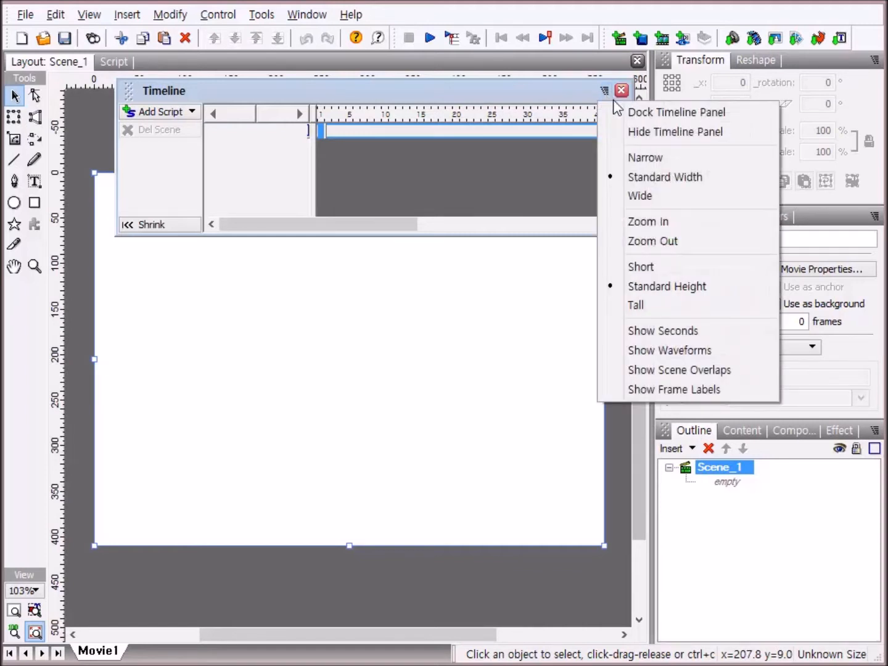
pyautogui.click(735, 113)
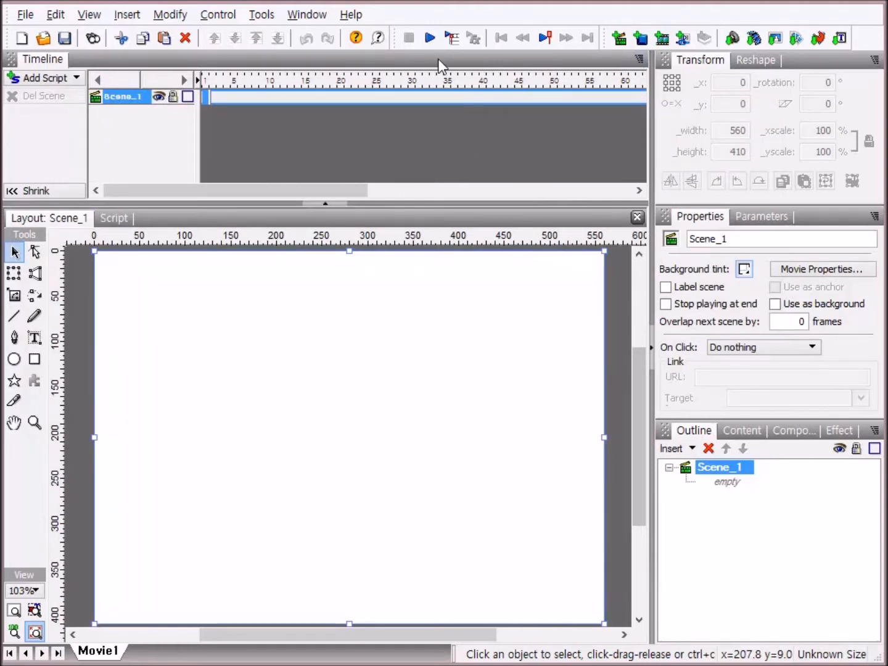
# Step: Hide the Timeline panel and show it again
pyautogui.click(641, 59)
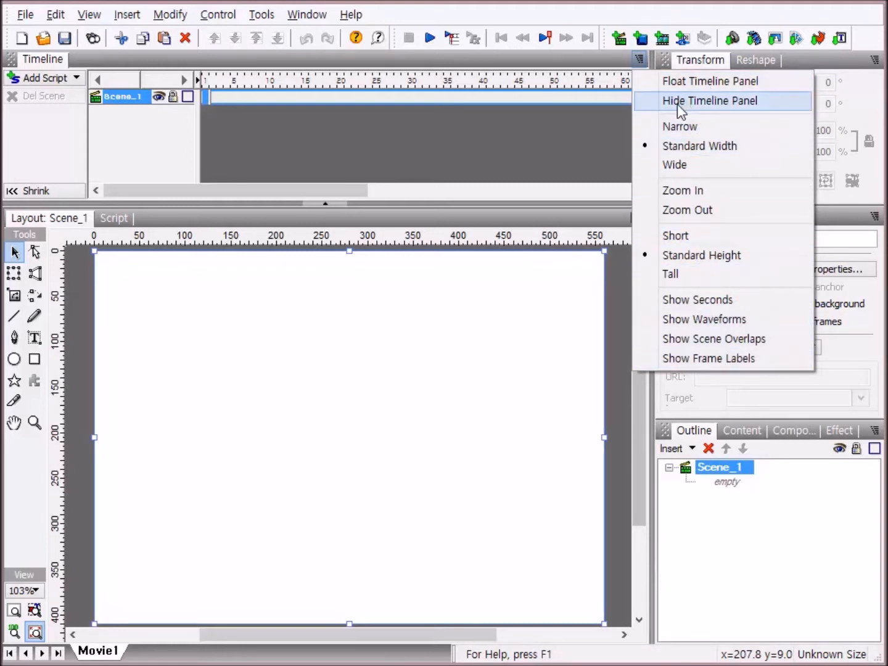
pyautogui.click(746, 102)
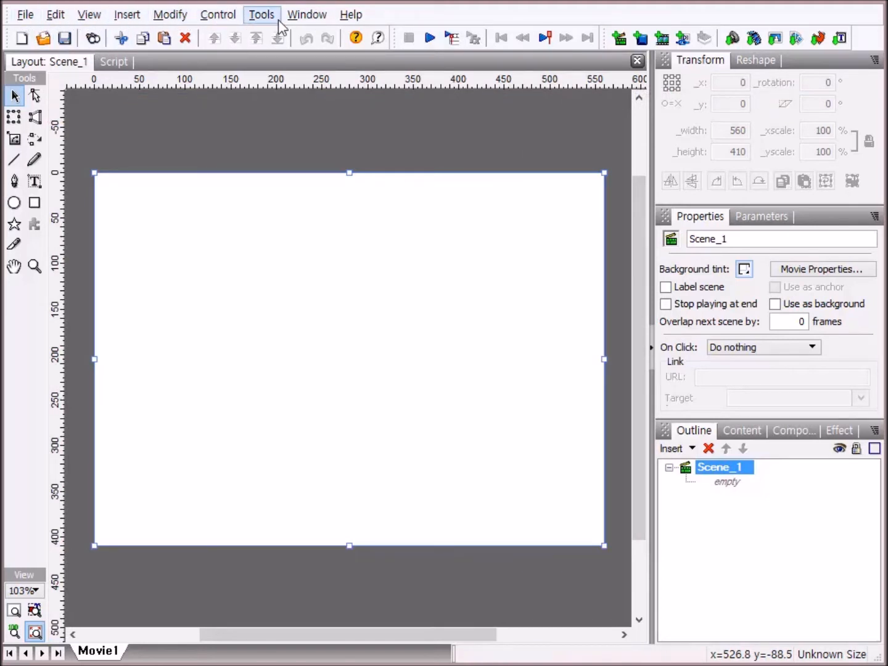
pyautogui.click(315, 17)
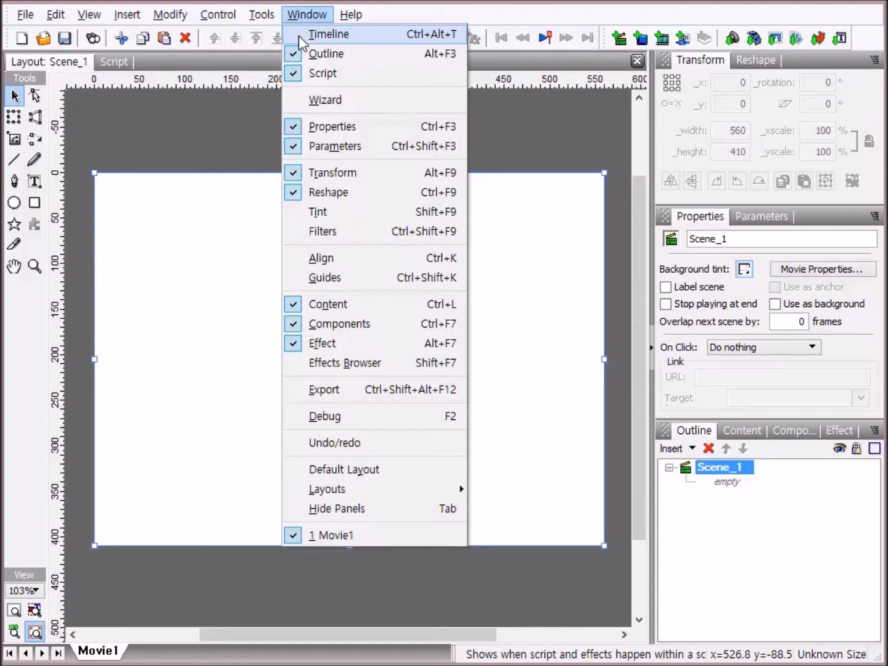
pyautogui.click(298, 36)
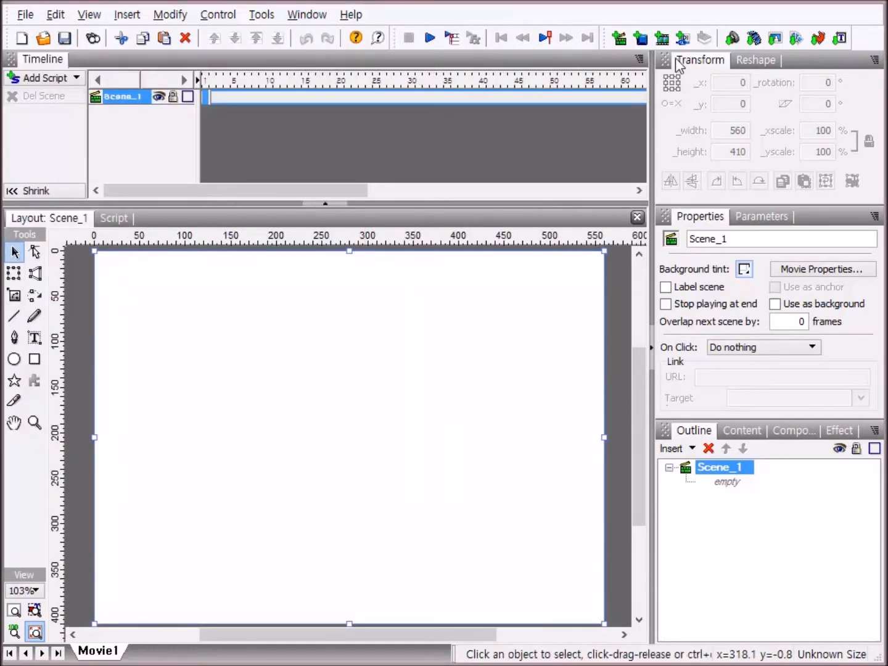
# Step: Switch the timeline's frame width to Narrow, to Wide, and back to Standard Width
pyautogui.click(642, 60)
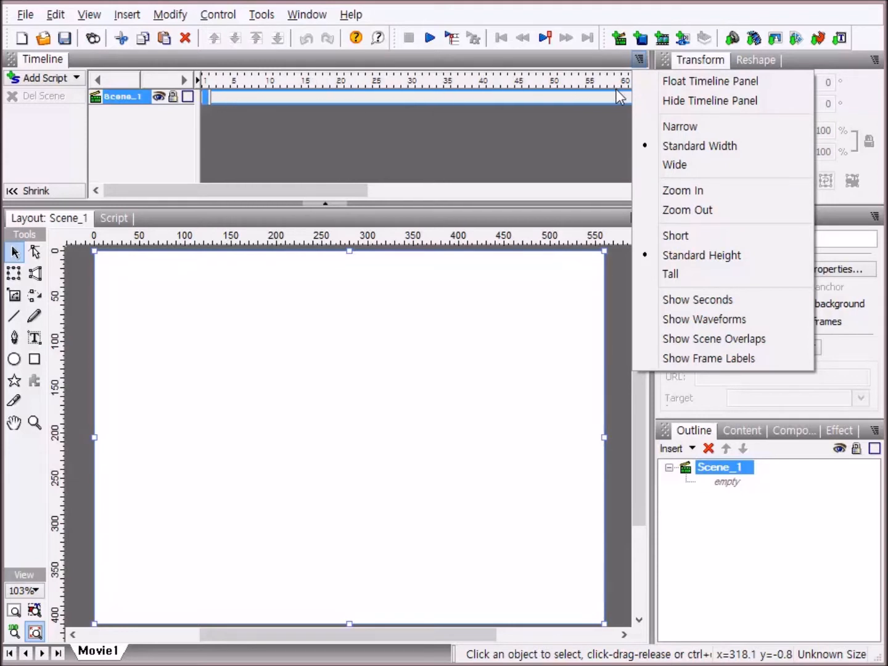
pyautogui.click(679, 127)
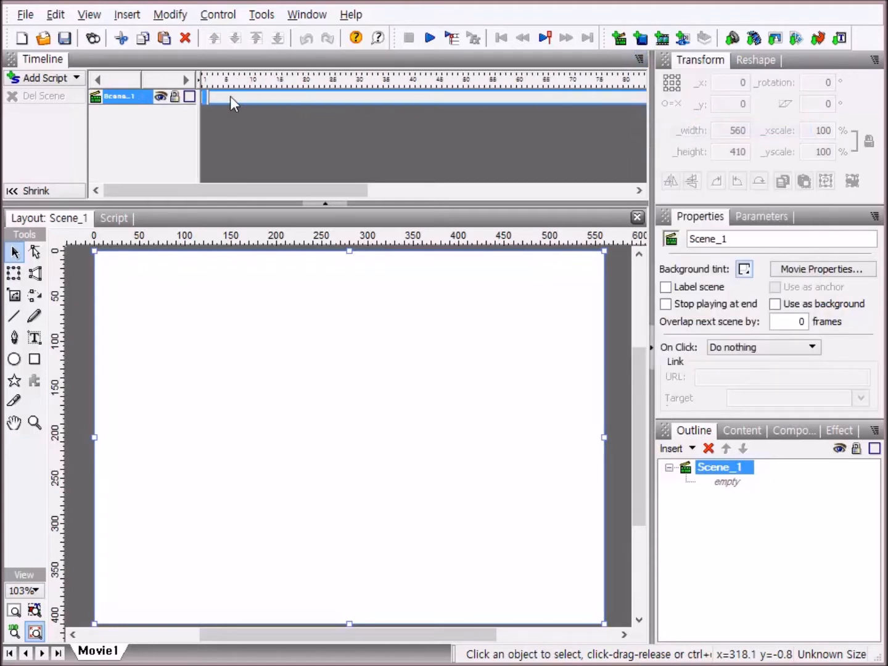
pyautogui.click(639, 60)
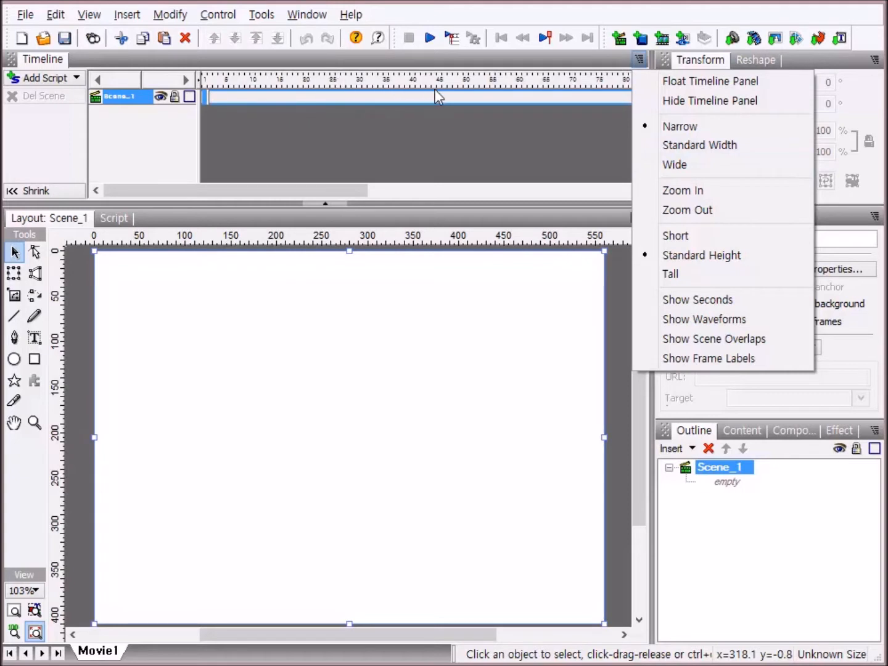
pyautogui.click(688, 166)
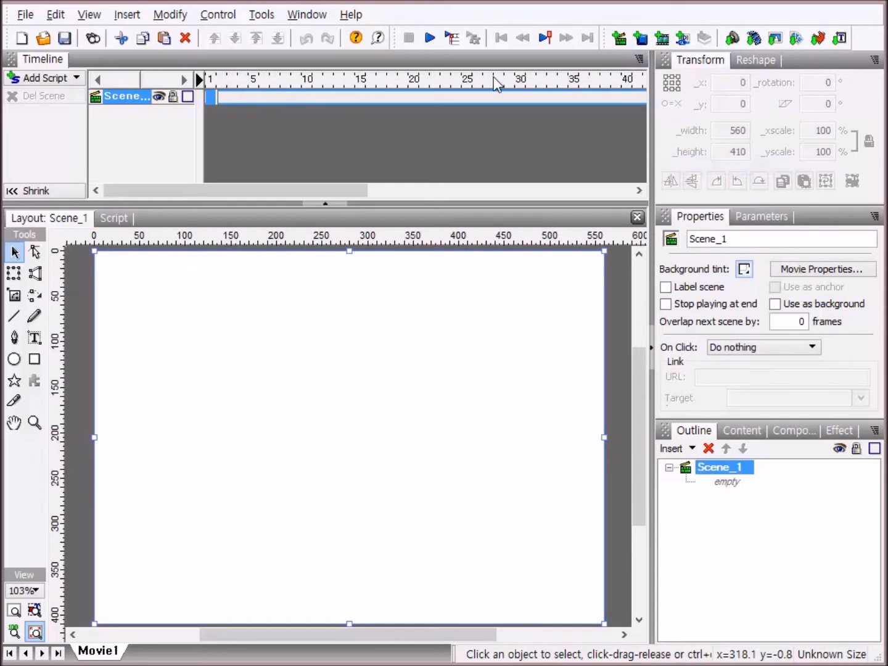
pyautogui.click(640, 58)
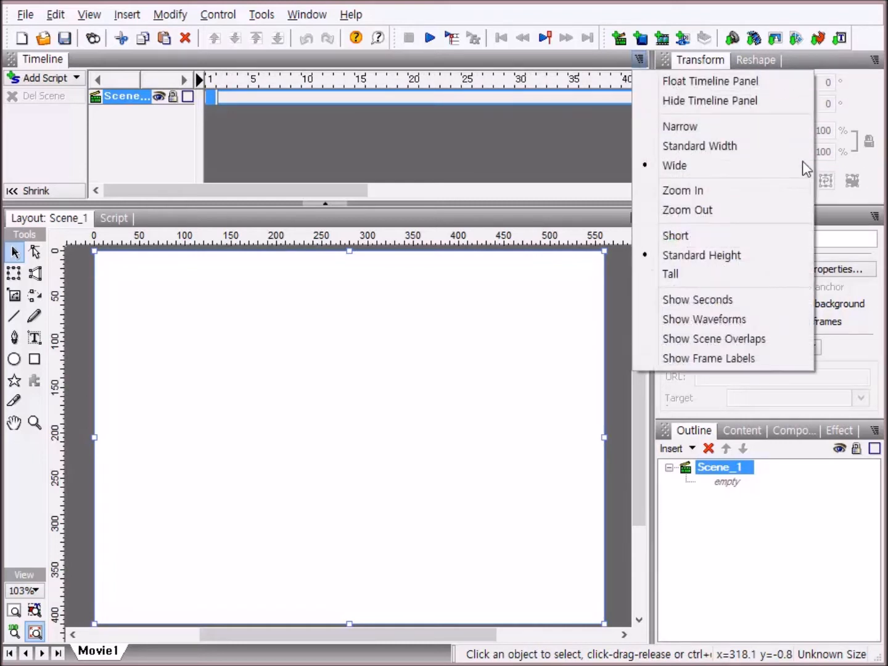
pyautogui.click(698, 150)
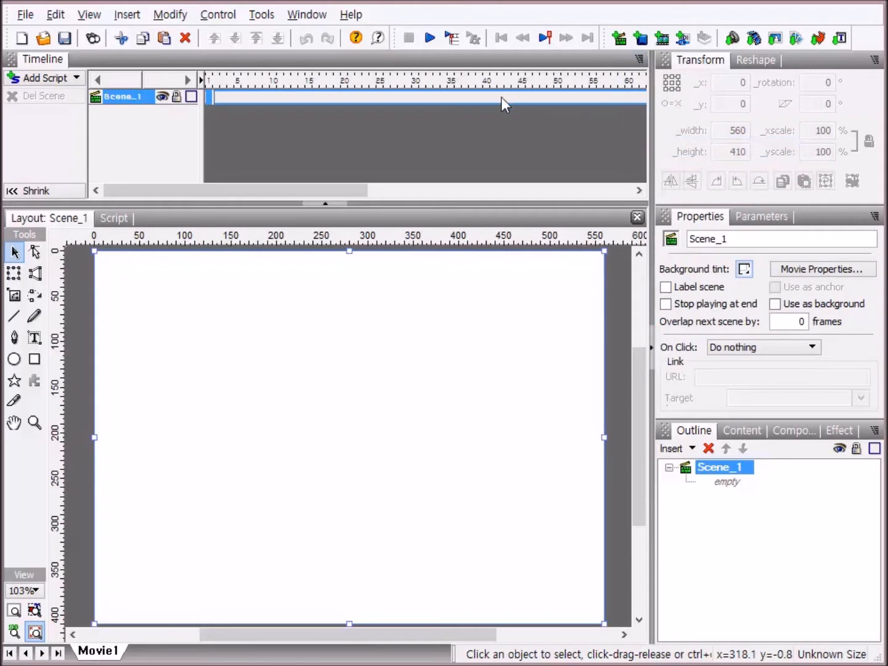
# Step: Zoom the timeline in one level and back out again
pyautogui.click(639, 59)
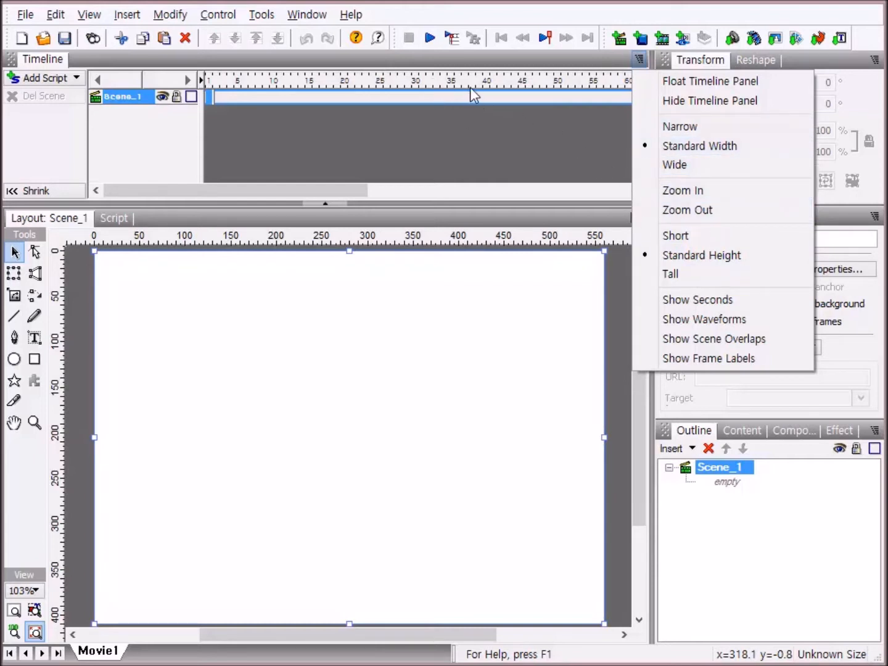
pyautogui.click(685, 191)
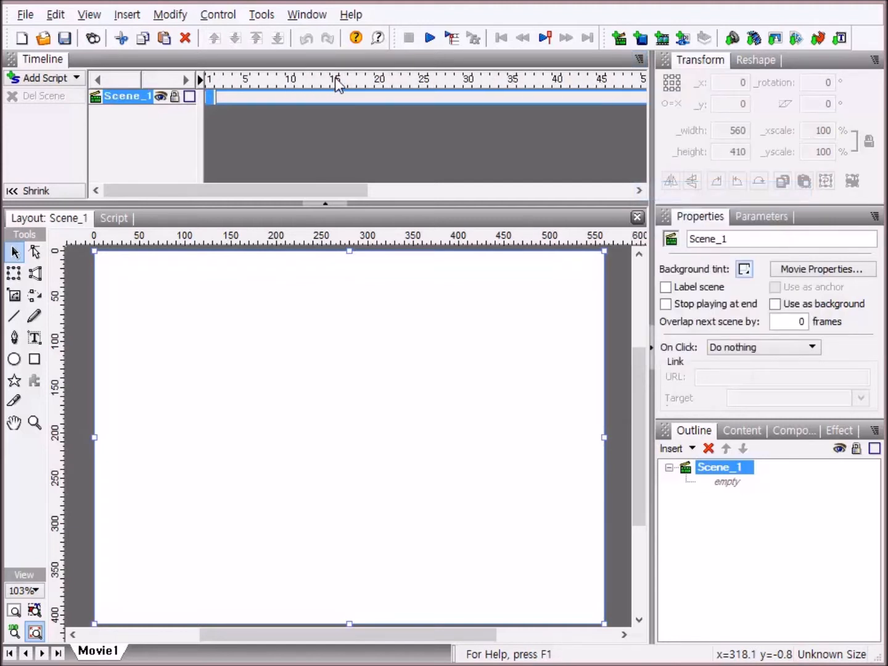
pyautogui.click(640, 59)
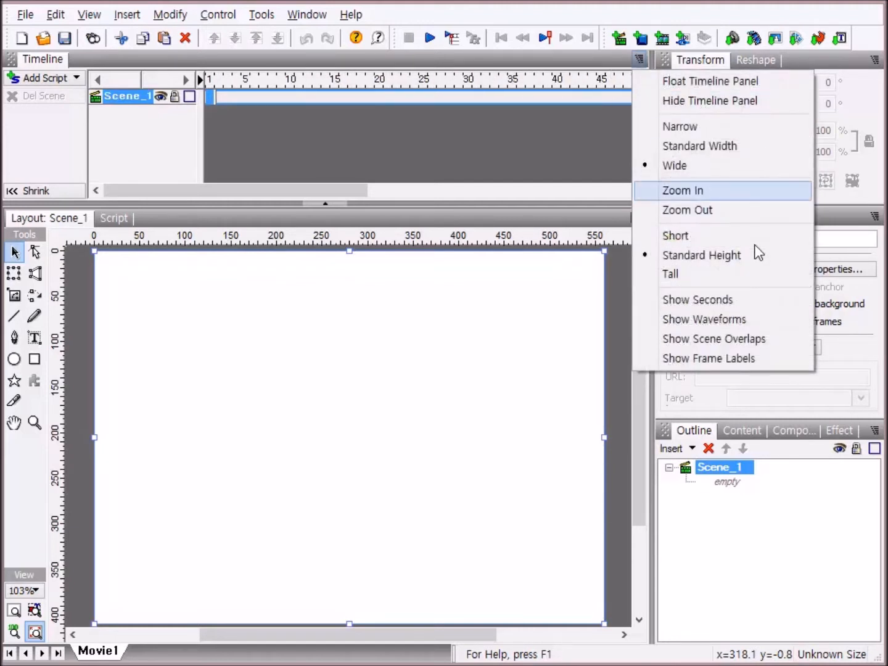
pyautogui.click(695, 212)
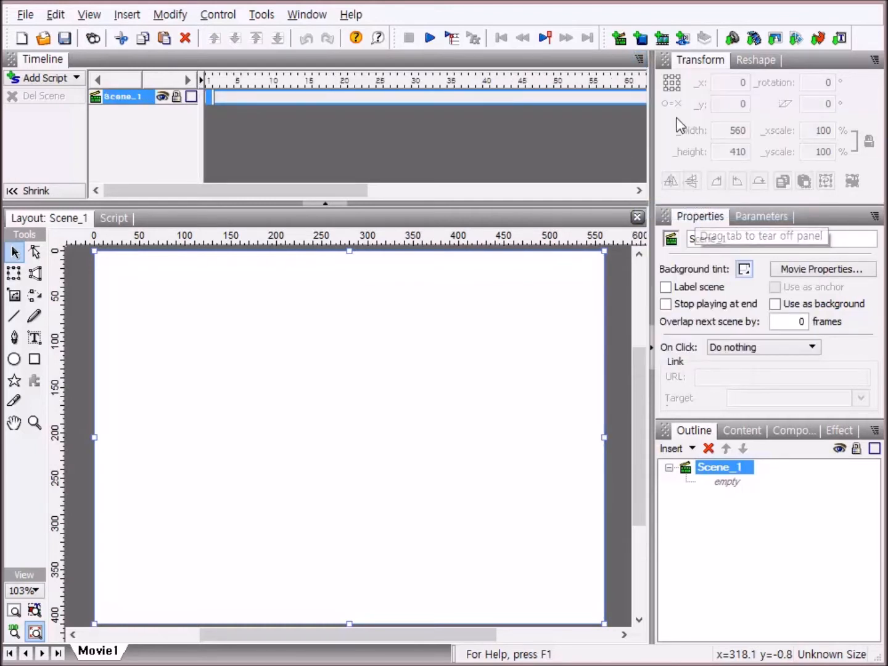
# Step: Try the Short and Tall timeline heights before returning to Standard Height, and adjust the divider between the timeline and the layout
pyautogui.click(640, 58)
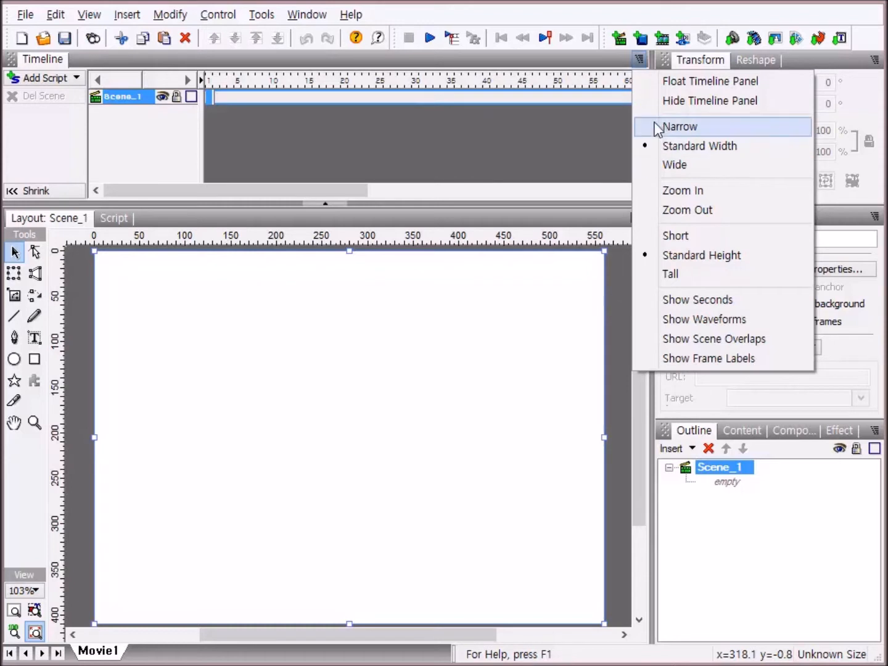
pyautogui.click(679, 234)
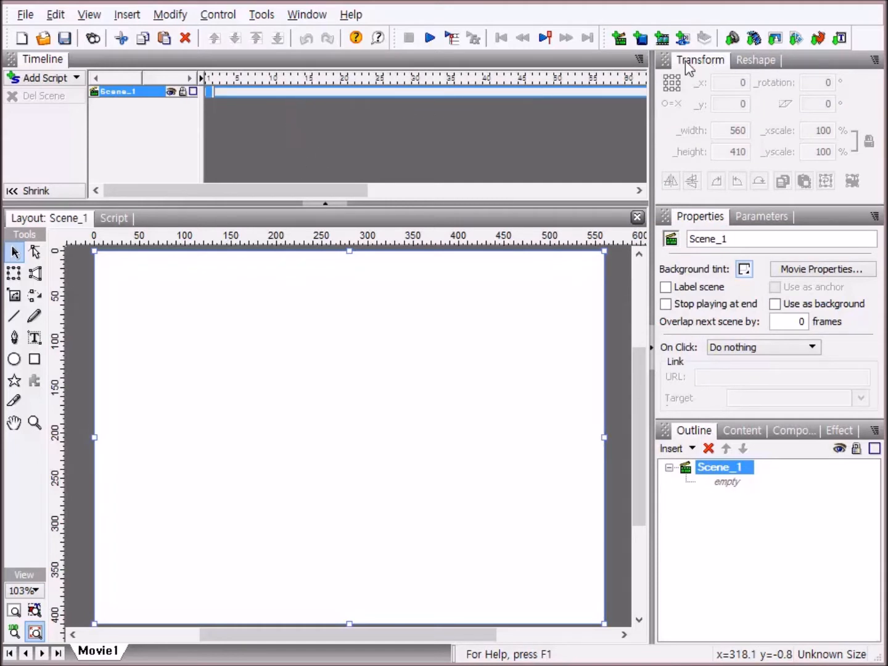
pyautogui.click(641, 60)
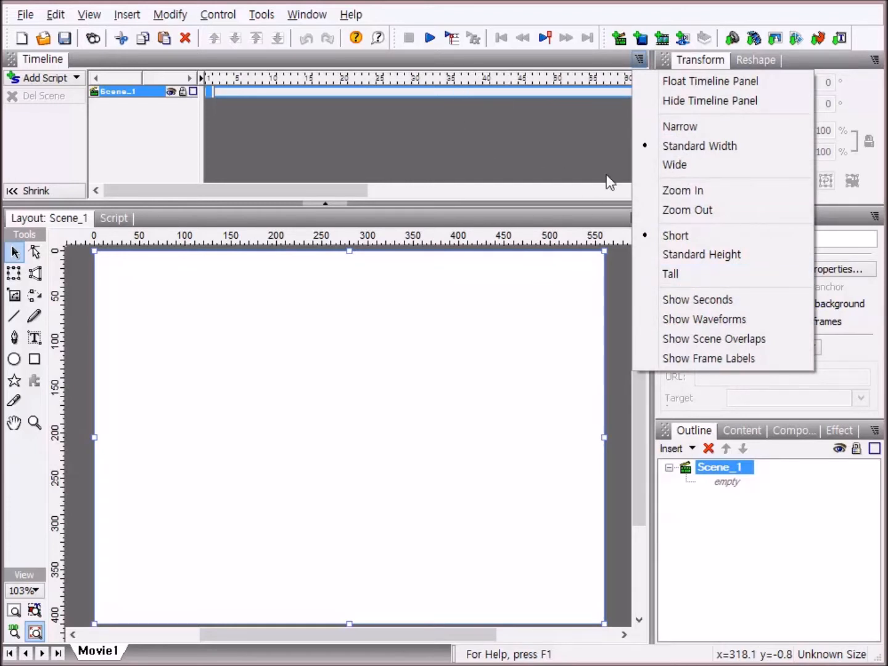
pyautogui.click(676, 275)
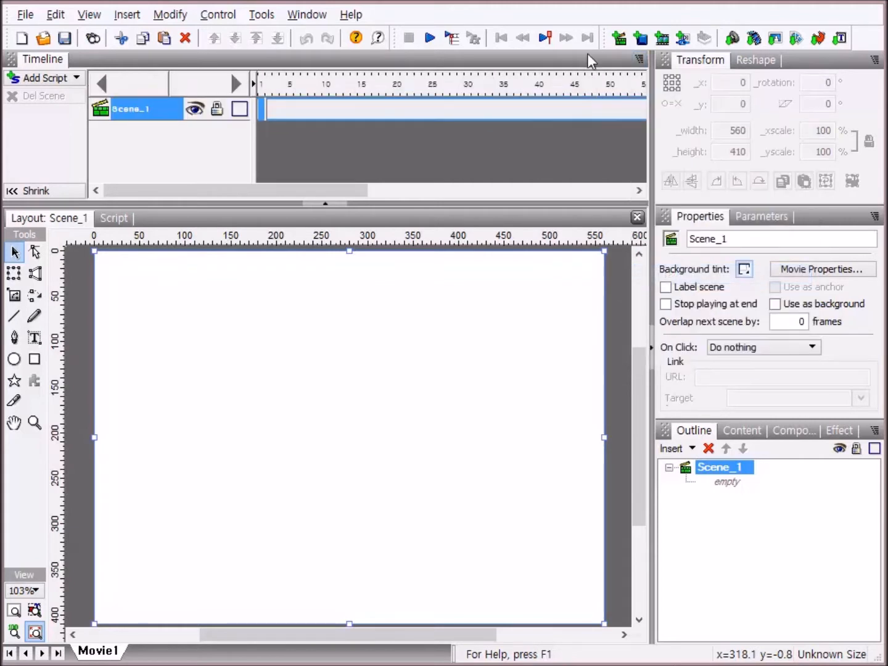
pyautogui.click(641, 58)
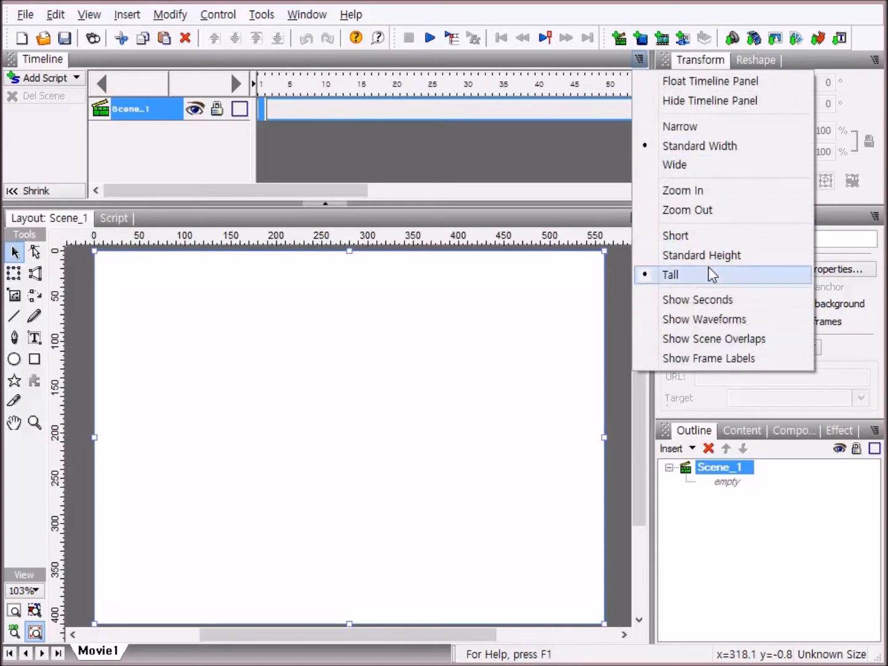
pyautogui.click(708, 253)
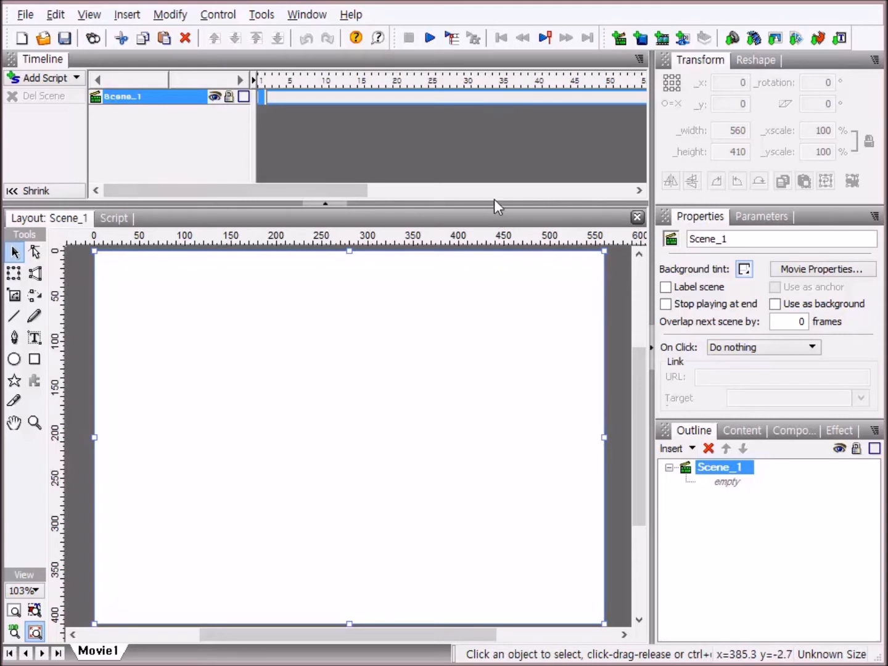
pyautogui.moveTo(491, 200); pyautogui.dragTo(490, 164)
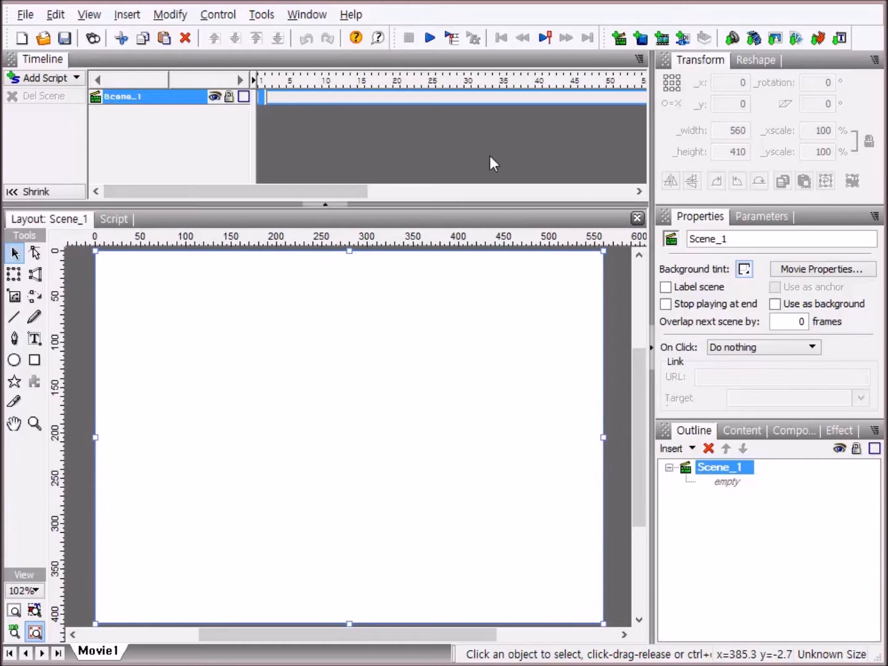
# Step: Turn on Show Seconds for the timeline ruler and zoom the timeline in one level
pyautogui.click(639, 60)
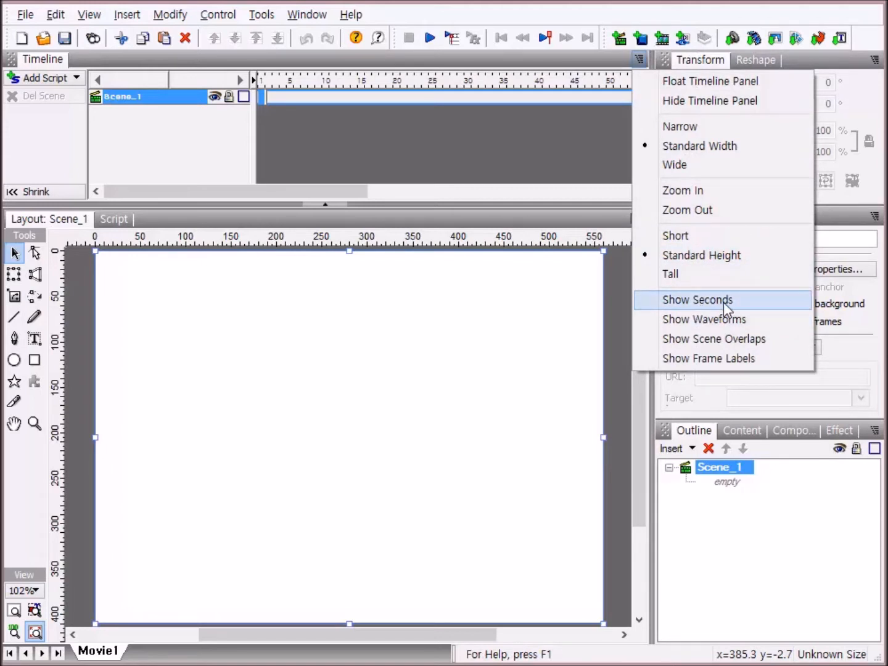
pyautogui.click(685, 301)
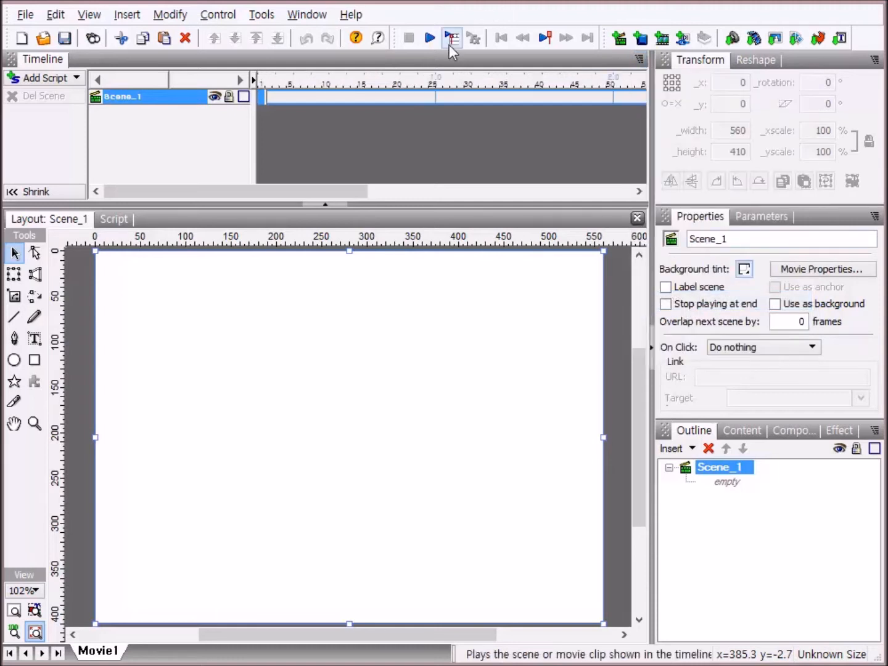
pyautogui.click(639, 58)
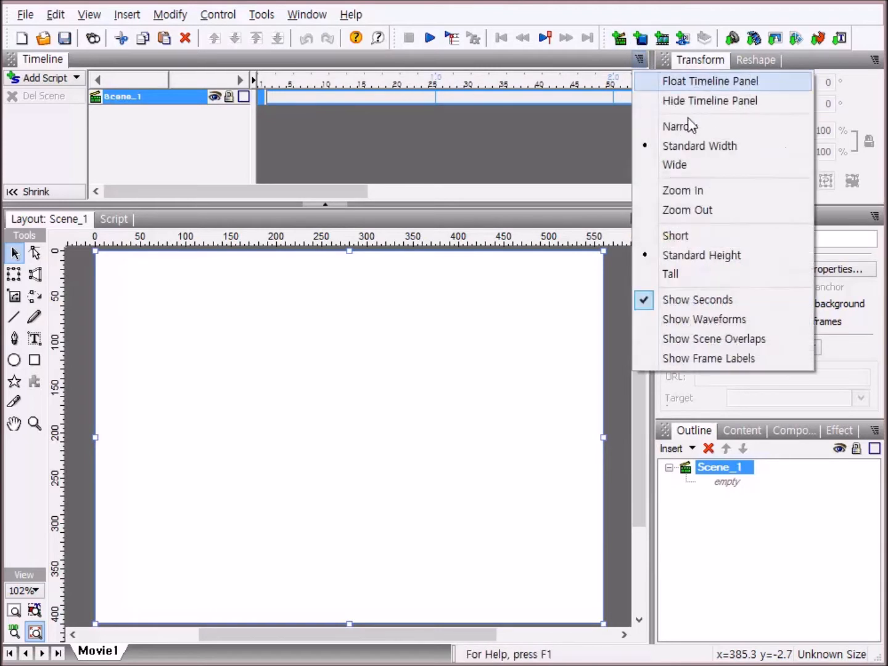
pyautogui.click(690, 191)
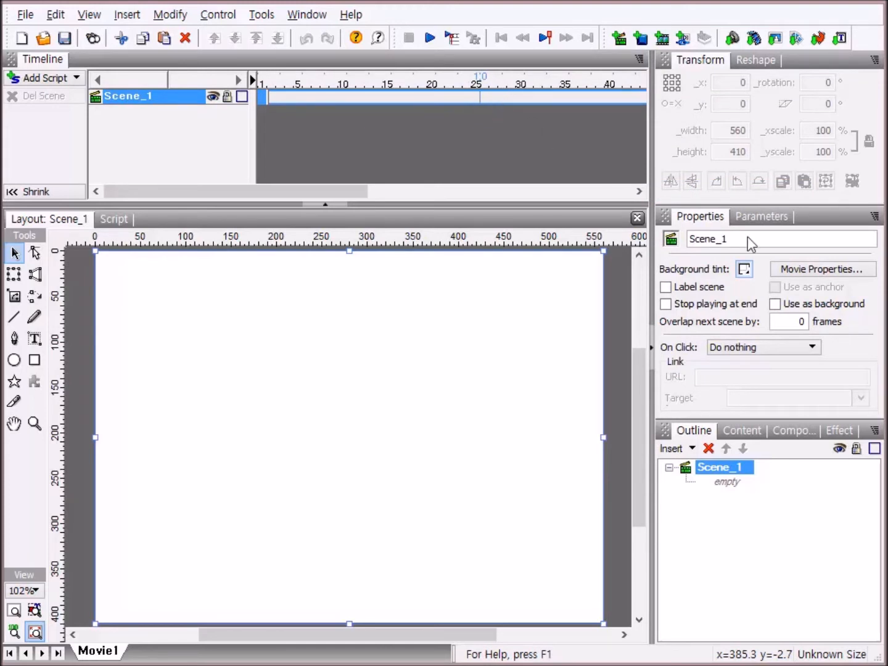
# Step: Set the movie's frame rate to 30 frames/sec in its properties and apply the change
pyautogui.click(812, 272)
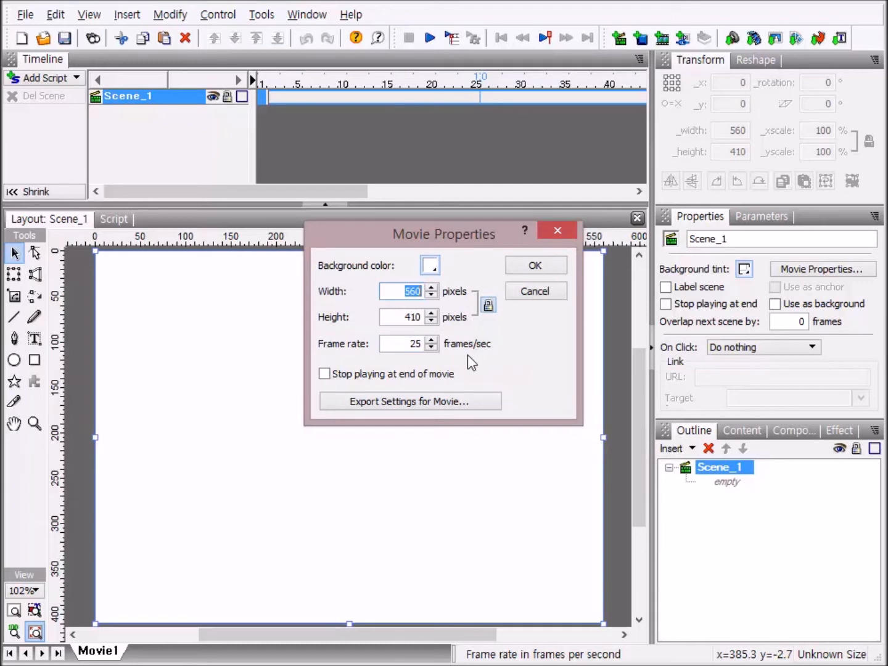
pyautogui.click(423, 346)
pyautogui.press('BackSpace')
pyautogui.press('BackSpace')
pyautogui.write('30')
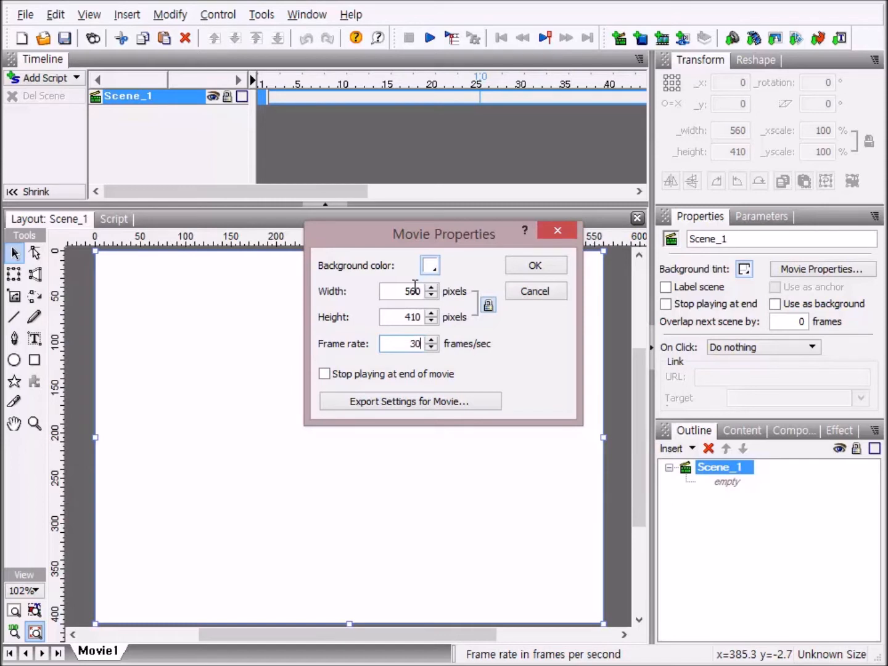
pyautogui.click(540, 270)
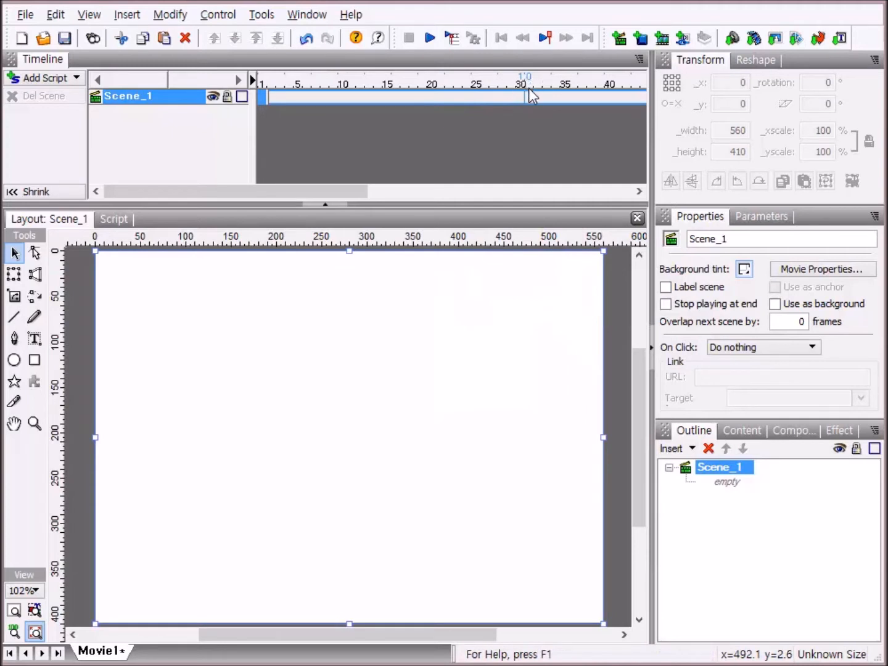
# Step: Turn off Show Seconds for the timeline ruler
pyautogui.click(640, 59)
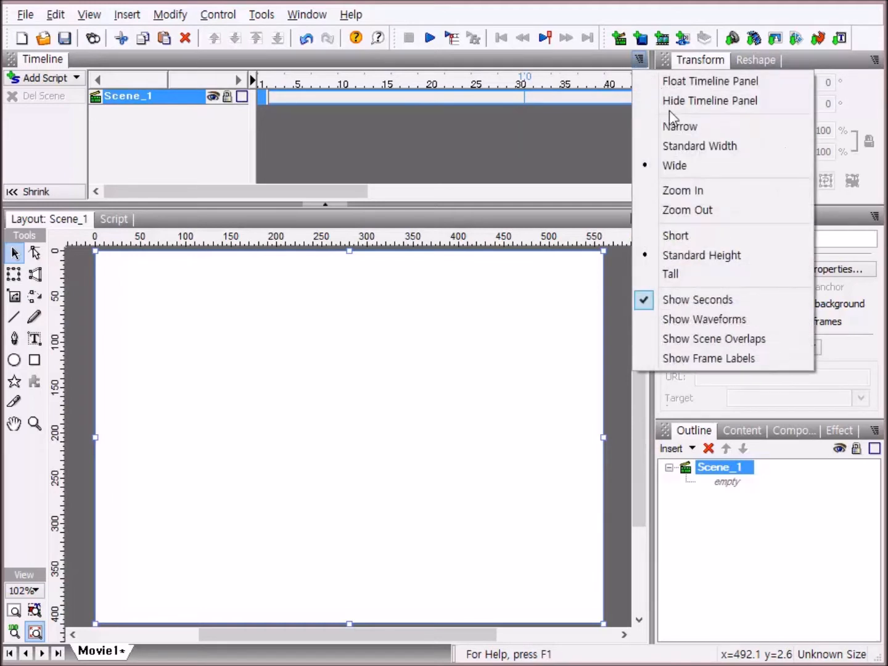
pyautogui.click(646, 303)
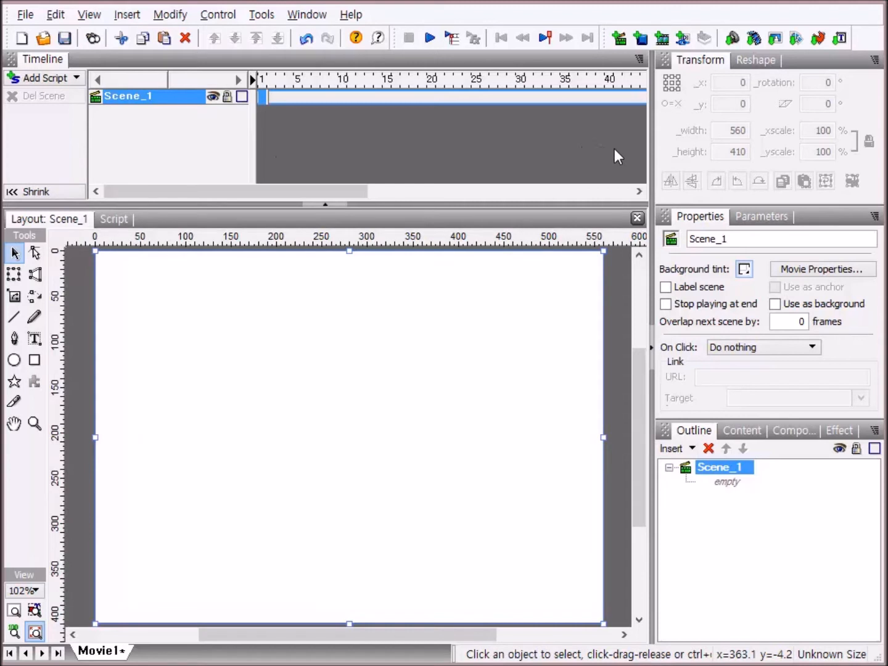
# Step: Try shrinking the timeline's script and scene controls to a narrow strip, and expand them again
pyautogui.click(29, 192)
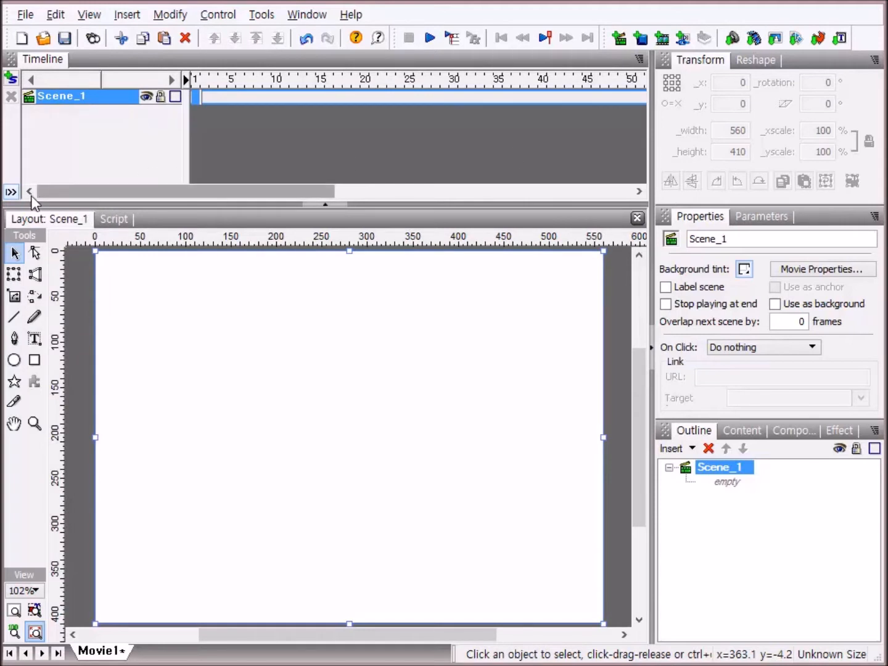
pyautogui.click(9, 192)
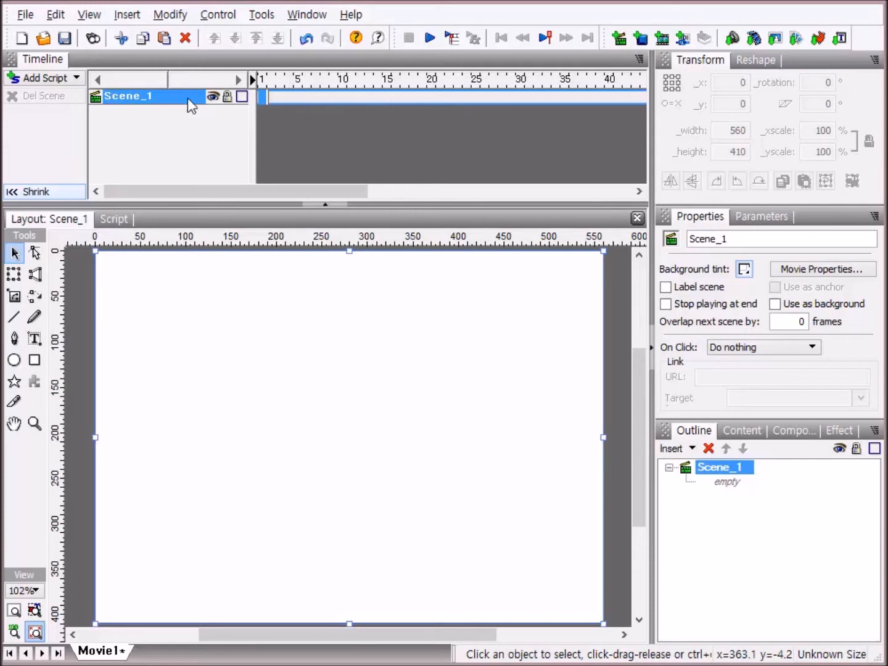
# Step: Look along the timeline's frame ruler through the later frames and return to frame 1
pyautogui.click(435, 130)
pyautogui.scroll(-3, 435, 129)
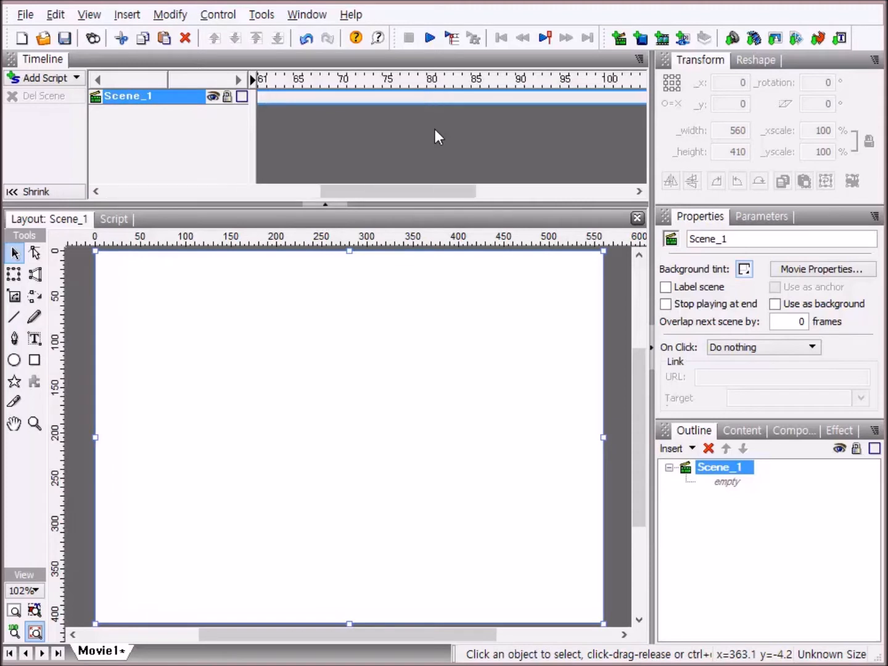
pyautogui.scroll(3, 435, 129)
pyautogui.scroll(-1, 435, 129)
pyautogui.scroll(1, 338, 144)
pyautogui.scroll(-4, 338, 145)
pyautogui.scroll(-1, 338, 146)
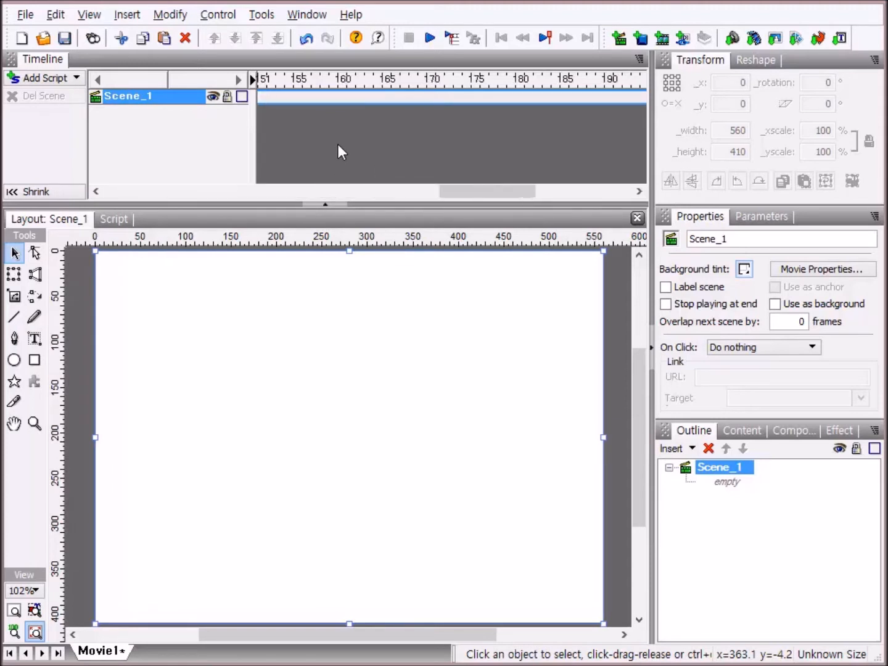
pyautogui.scroll(5, 338, 146)
pyautogui.scroll(-2, 338, 145)
pyautogui.scroll(2, 337, 146)
pyautogui.scroll(-3, 338, 146)
pyautogui.scroll(3, 338, 146)
pyautogui.scroll(-3, 338, 146)
pyautogui.scroll(3, 336, 143)
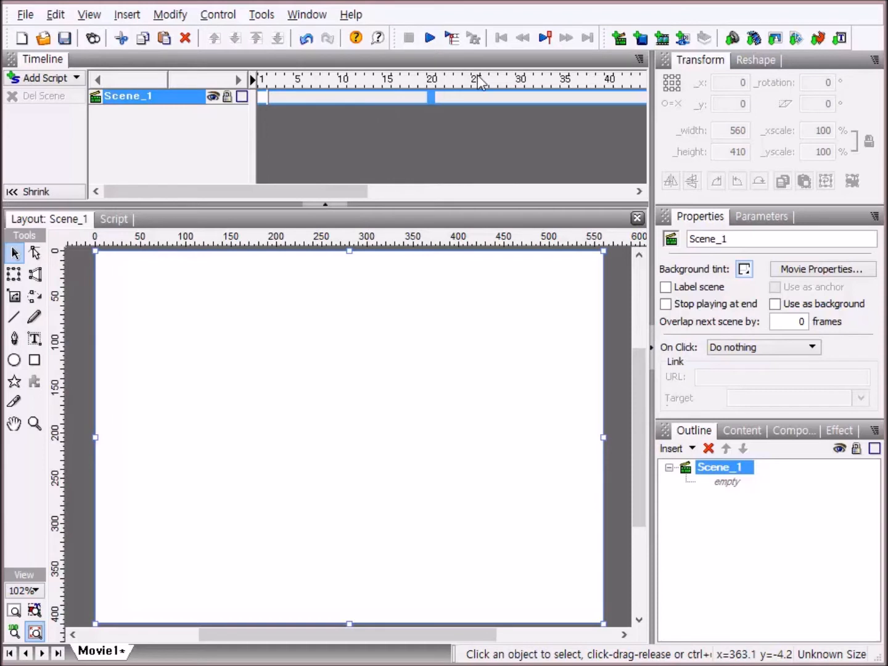
pyautogui.scroll(-3, 343, 150)
pyautogui.scroll(3, 344, 150)
pyautogui.scroll(-3, 341, 143)
pyautogui.scroll(3, 341, 144)
# Step: Examine the timeline's frames at different zoom levels by zooming in and out
pyautogui.click(455, 139)
pyautogui.scroll(-4, 330, 133)
pyautogui.scroll(7, 330, 133)
pyautogui.scroll(2, 330, 133)
pyautogui.scroll(-3, 330, 133)
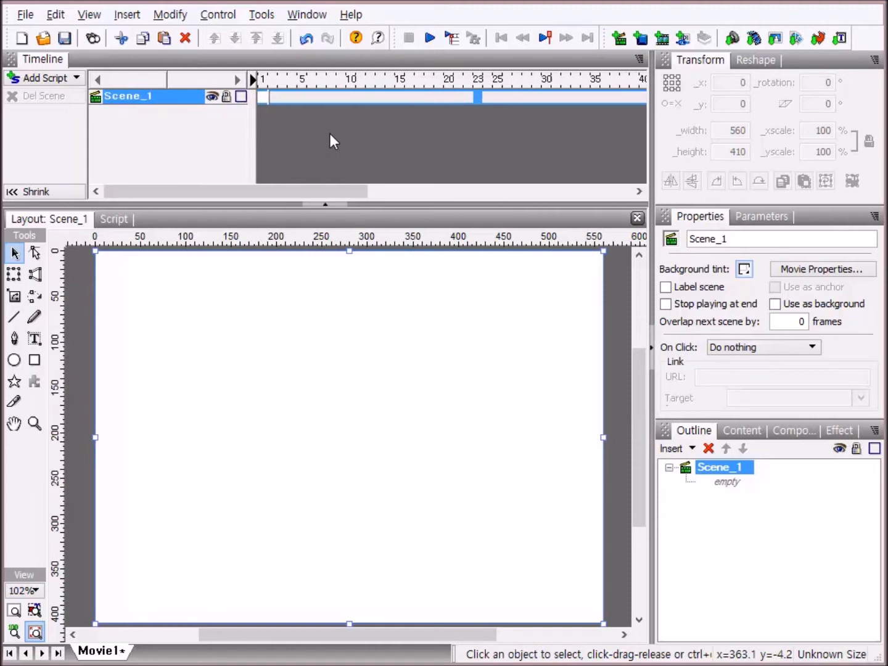
pyautogui.scroll(3, 330, 133)
pyautogui.scroll(3, 330, 133)
pyautogui.scroll(-3, 330, 133)
pyautogui.scroll(4, 330, 133)
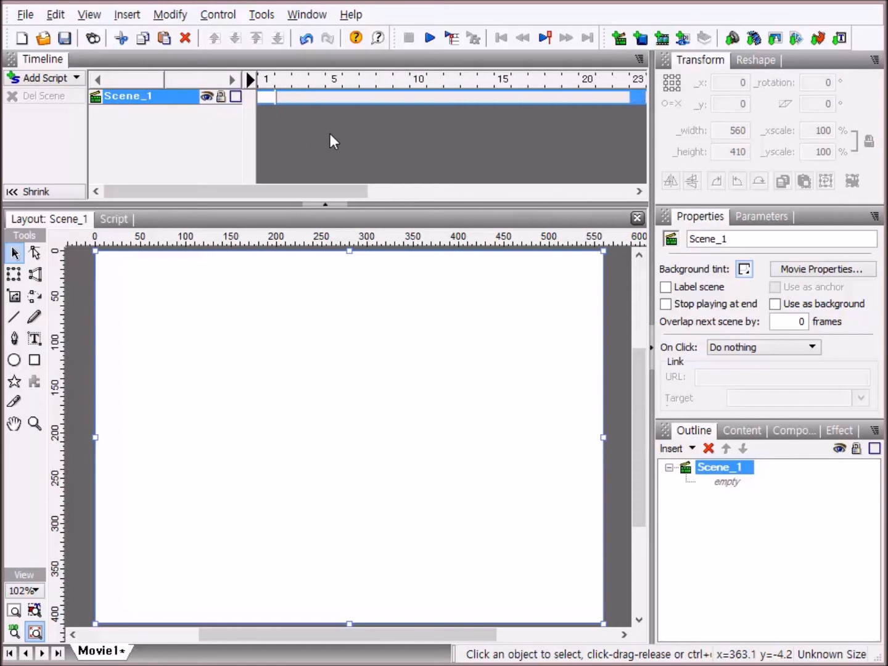
pyautogui.scroll(-3, 330, 134)
pyautogui.scroll(1, 330, 133)
pyautogui.scroll(1, 330, 134)
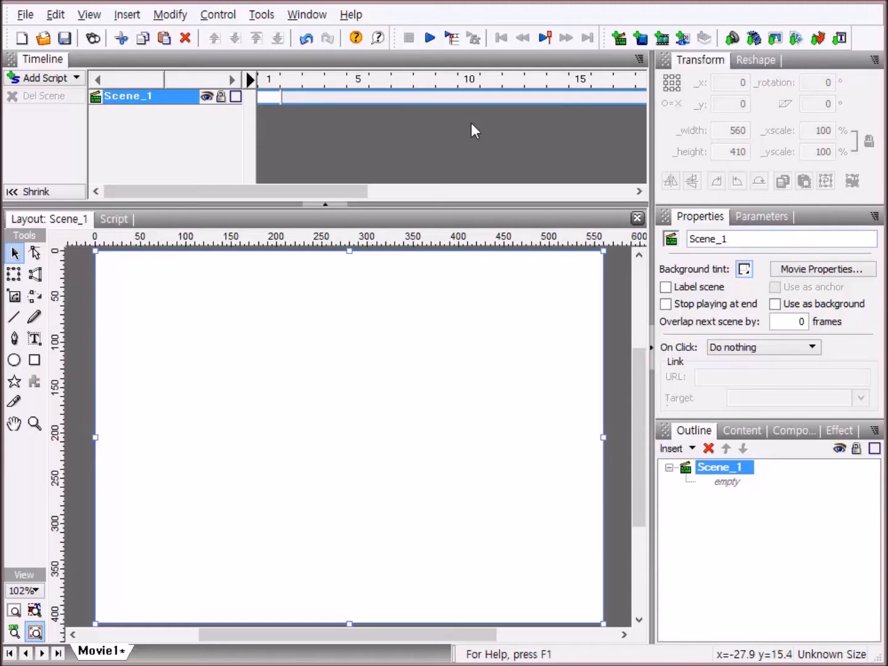
# Step: Try hiding all the panels around the layout and bring them back
pyautogui.press('F4')
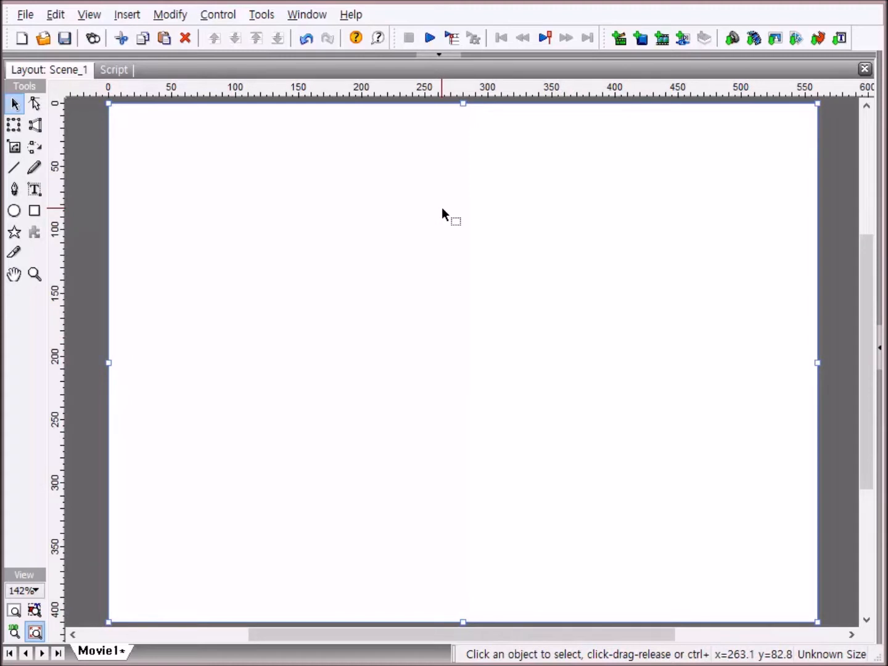
pyautogui.press('Tab')
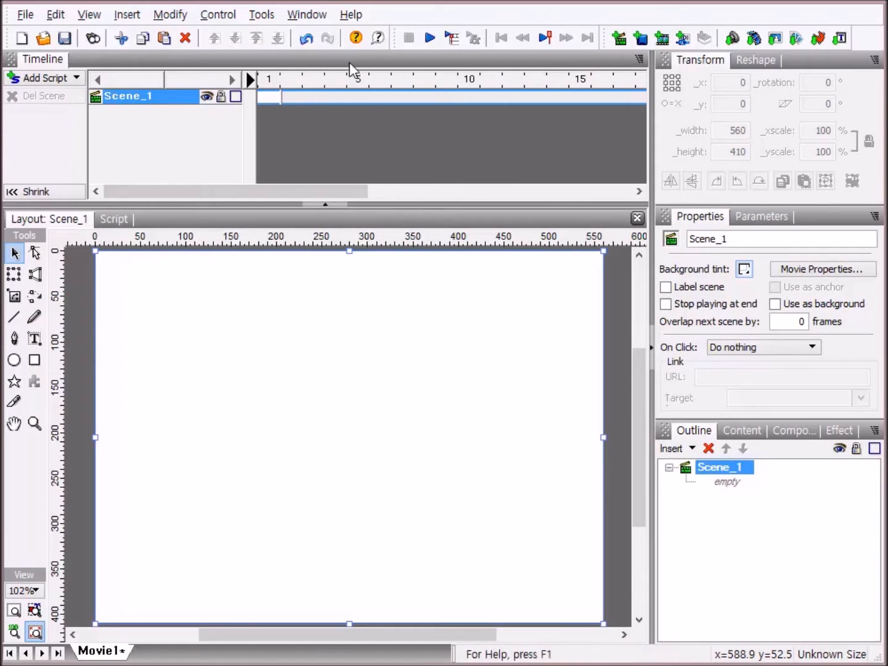
# Step: Set the timeline's frame width to Standard Width
pyautogui.click(639, 58)
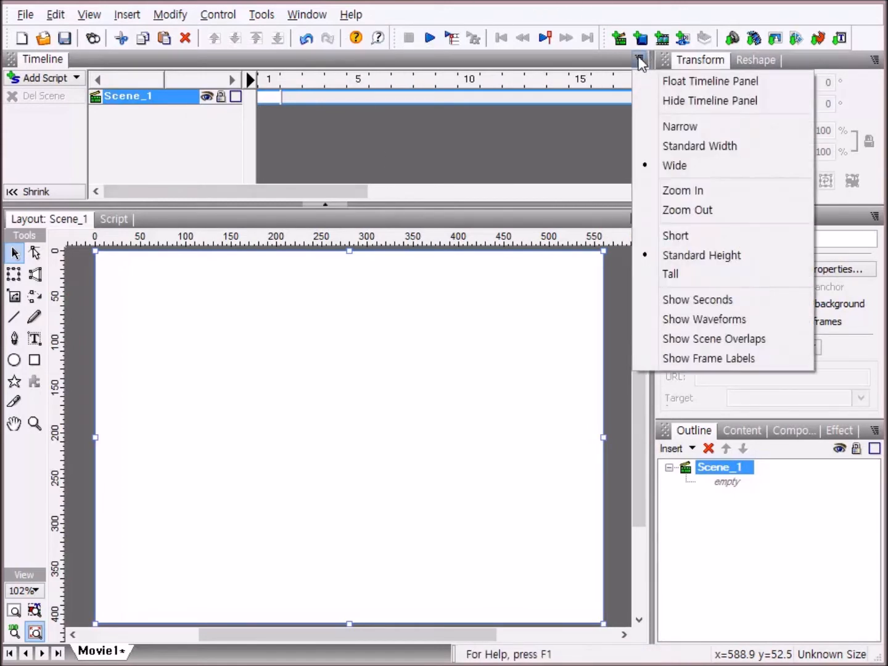
pyautogui.click(651, 139)
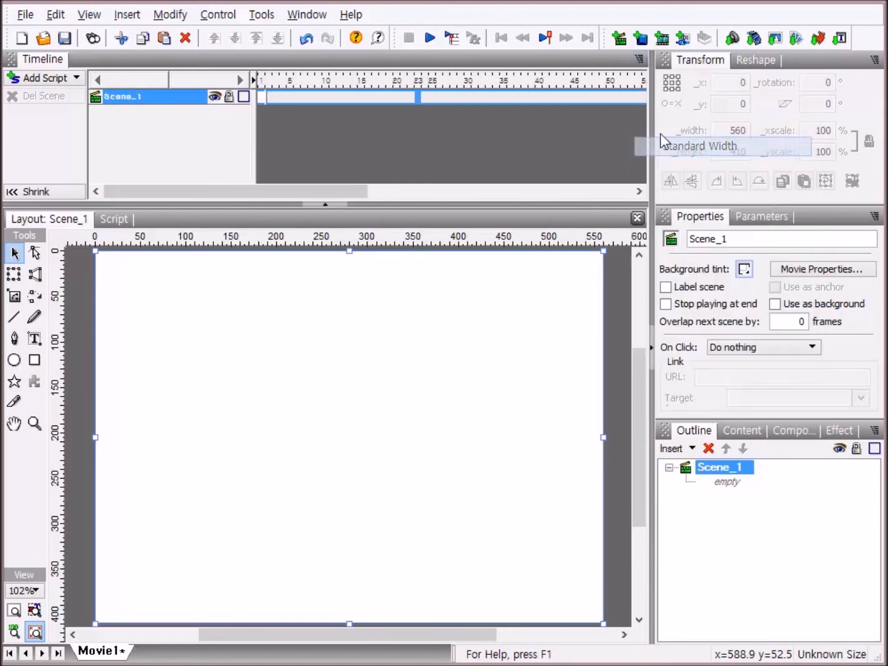
pyautogui.click(642, 59)
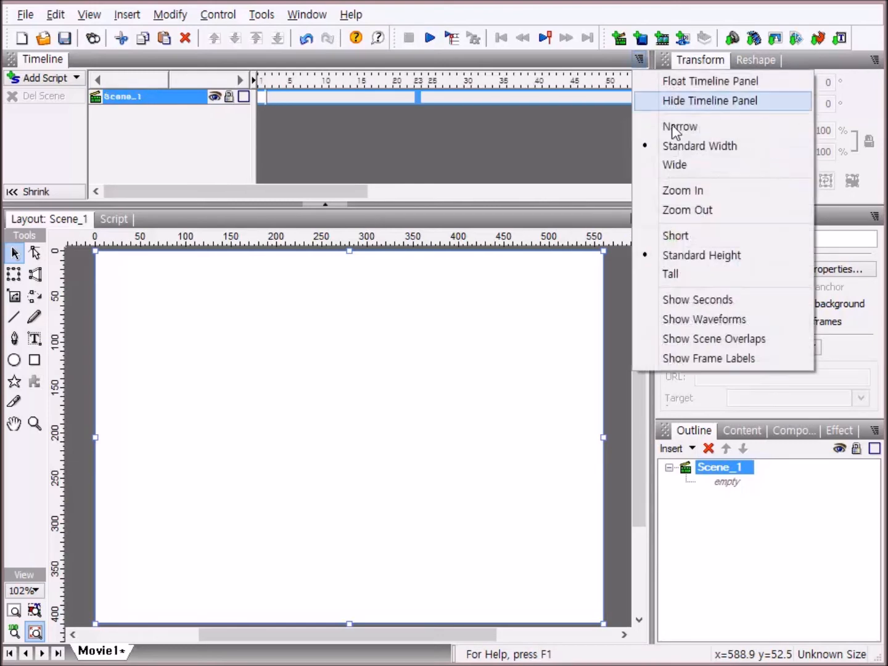
pyautogui.click(621, 59)
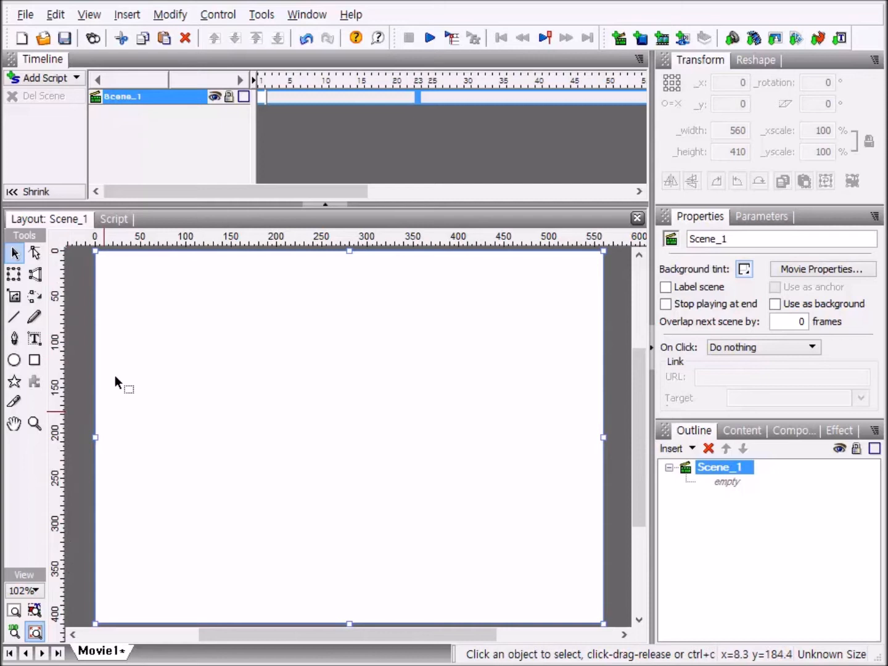
# Step: Place two vertical guides on the layout, at about x 50 and x 500
pyautogui.moveTo(60, 298); pyautogui.dragTo(139, 316)
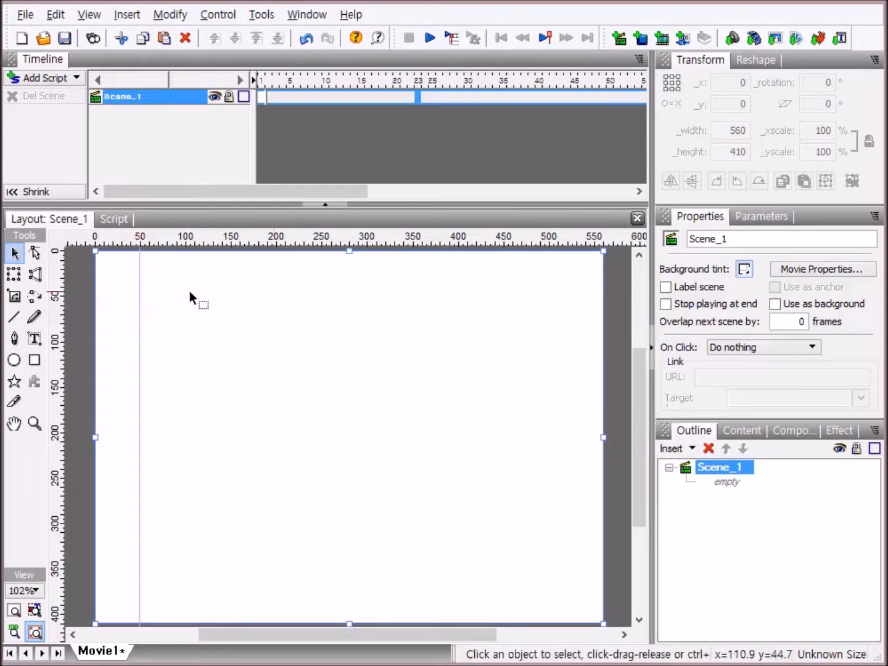
pyautogui.moveTo(65, 274); pyautogui.dragTo(550, 298)
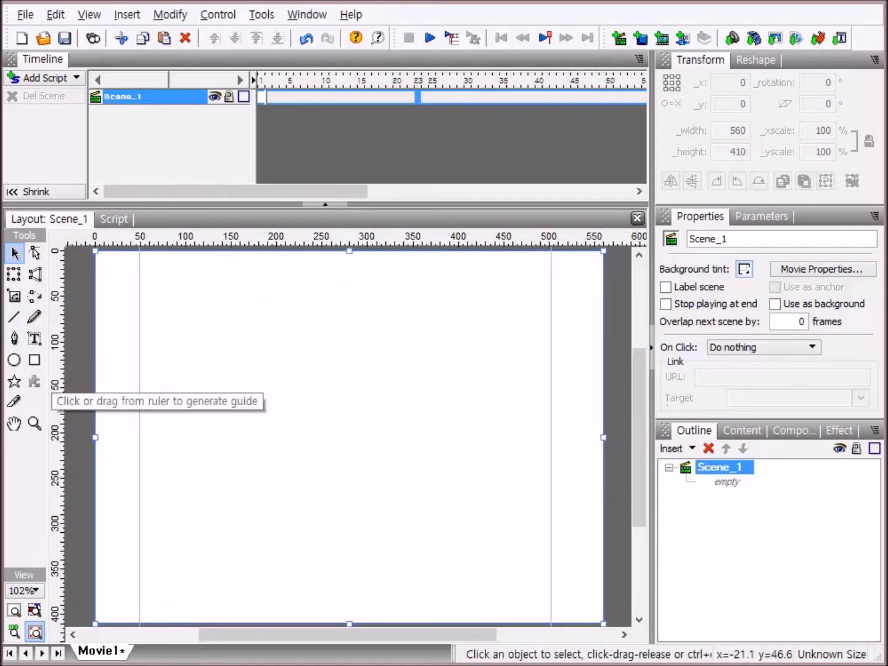
# Step: Draw a square about 48 px wide and centre it on the guide at x 50, at about y 255
pyautogui.click(35, 361)
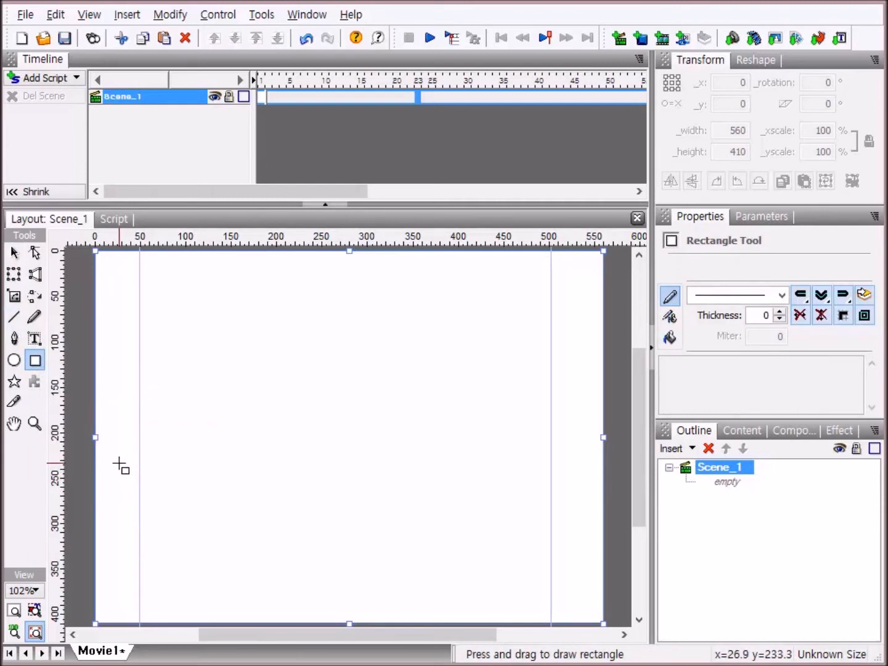
pyautogui.moveTo(119, 463); pyautogui.dragTo(163, 508)
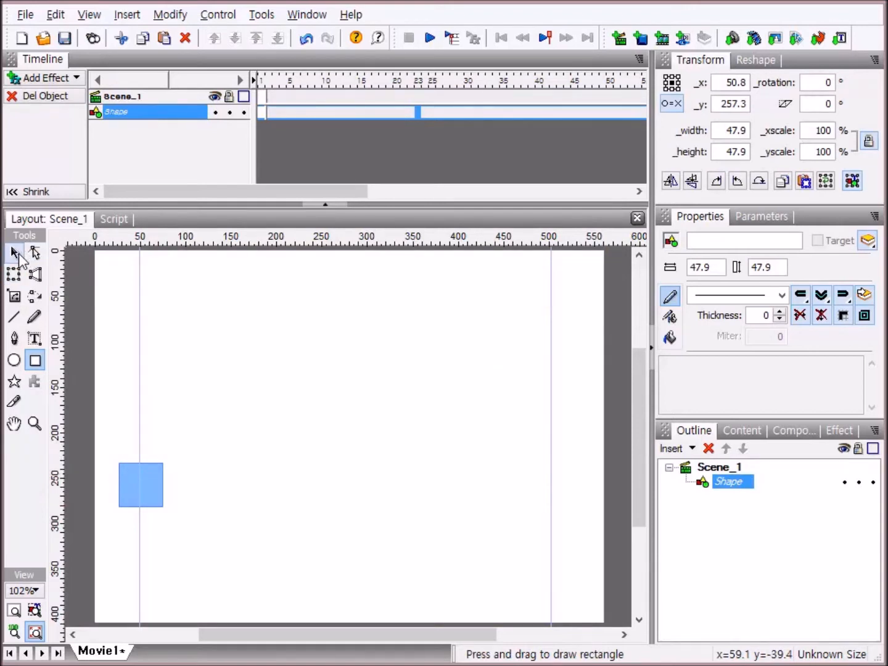
pyautogui.click(16, 254)
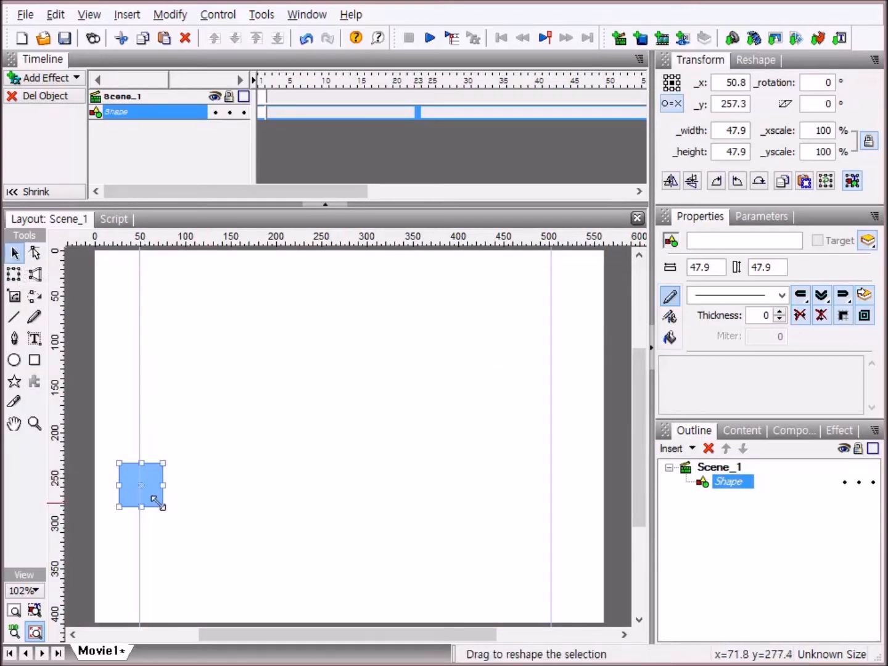
pyautogui.moveTo(159, 494)
pyautogui.mouseDown()
pyautogui.moveTo(170, 502)
pyautogui.moveTo(164, 492)
pyautogui.moveTo(203, 476)
pyautogui.moveTo(191, 472)
pyautogui.moveTo(152, 496)
pyautogui.mouseUp()
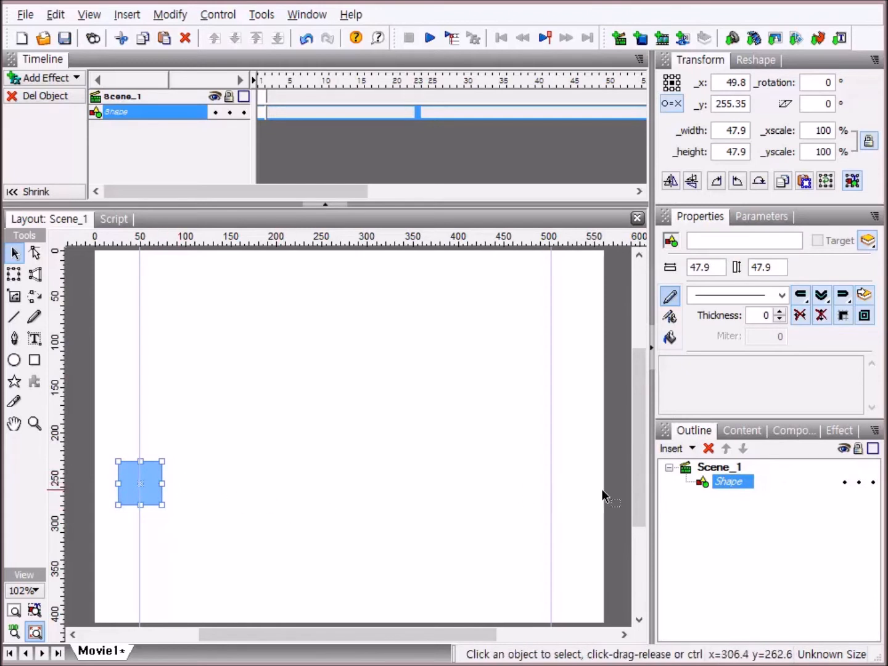
# Step: Rename the square's shape as 네모 in the outline
pyautogui.click(732, 485)
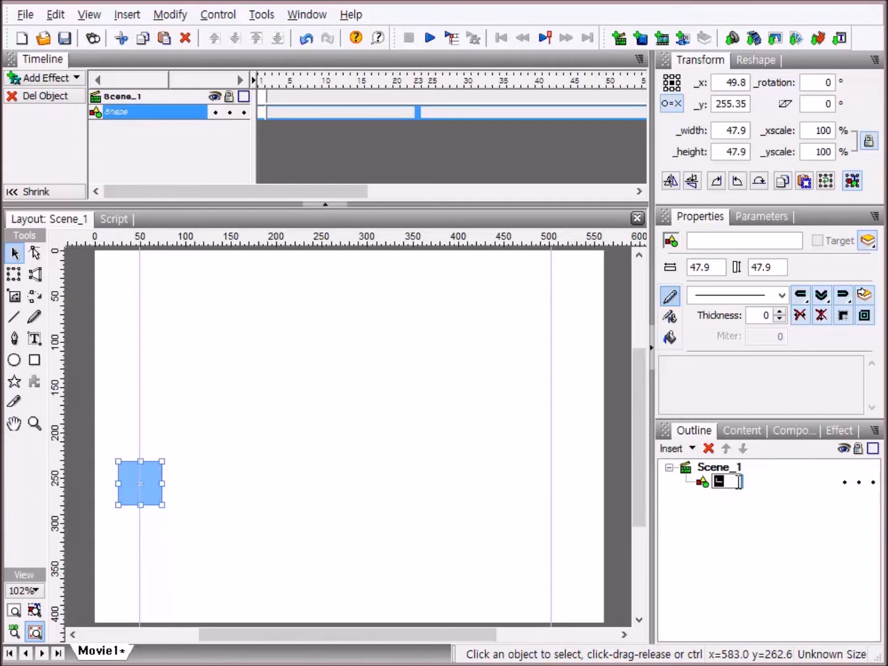
pyautogui.write('네모')
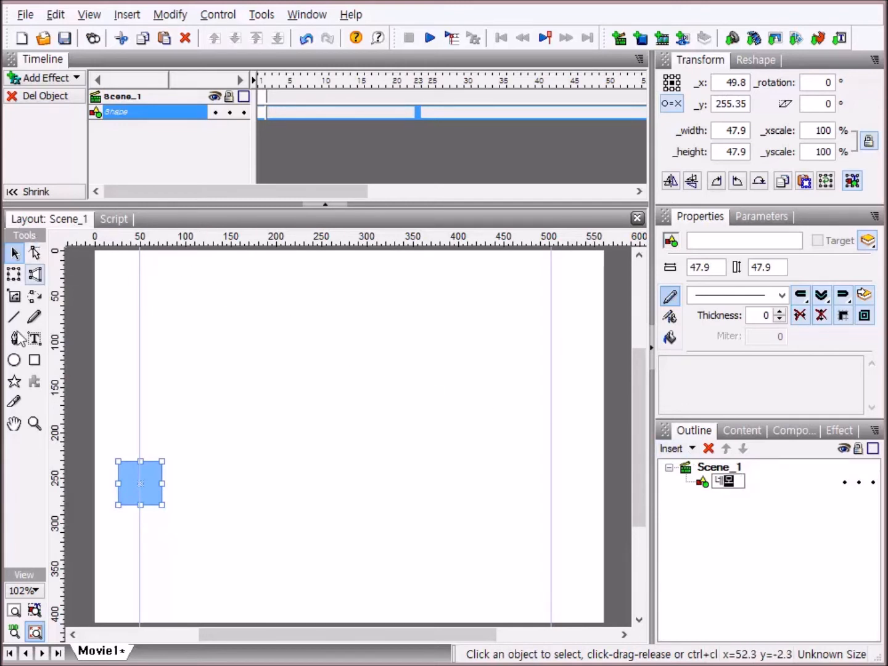
# Step: Draw a circle about 39 px wide above the square and move it to about x 47, y 167
pyautogui.click(13, 361)
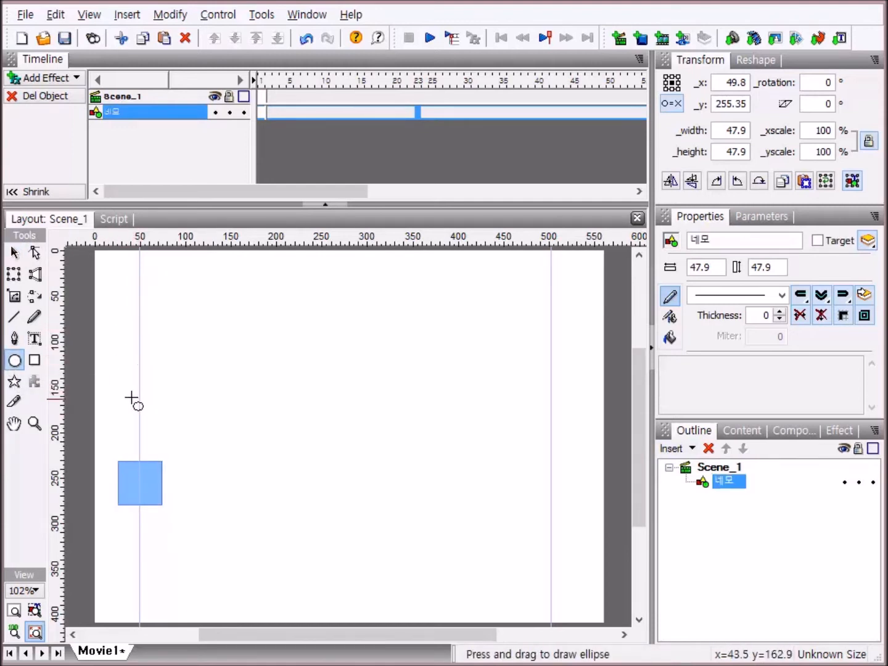
pyautogui.moveTo(125, 391); pyautogui.dragTo(165, 424)
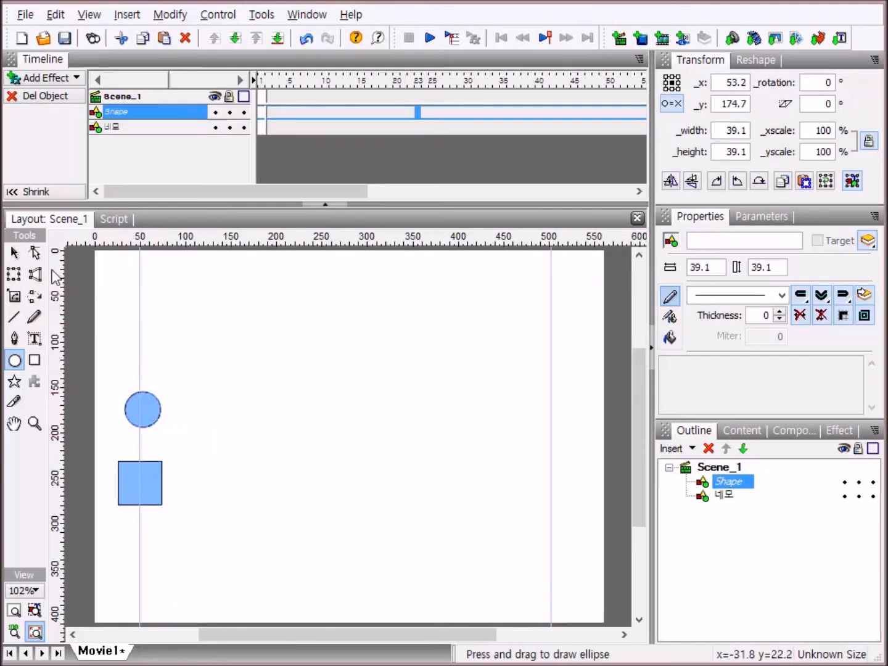
pyautogui.click(14, 253)
pyautogui.moveTo(152, 414)
pyautogui.mouseDown()
pyautogui.moveTo(163, 399)
pyautogui.moveTo(151, 409)
pyautogui.mouseUp()
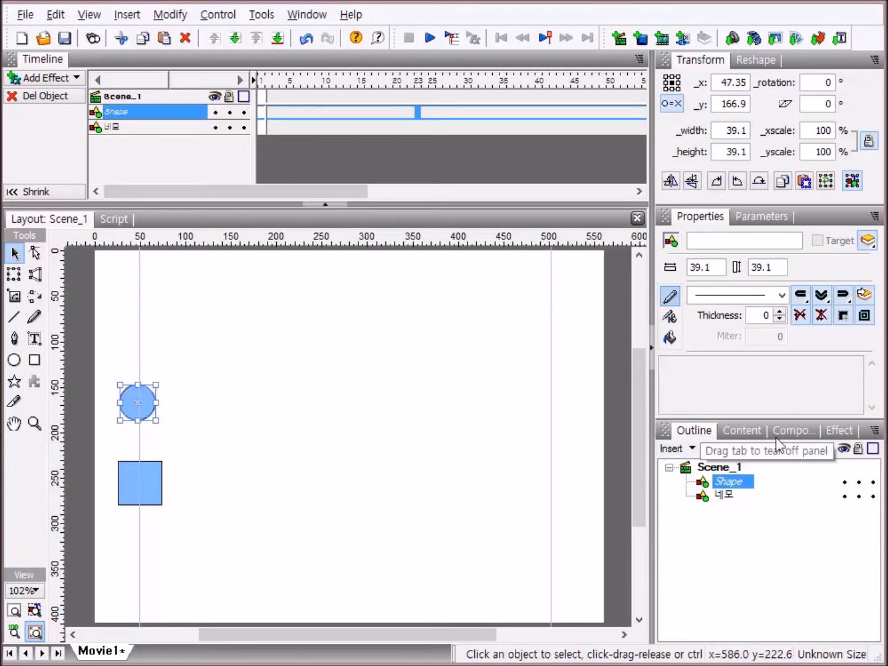
# Step: Rename the circle's shape as 동그라미 in the outline
pyautogui.click(732, 481)
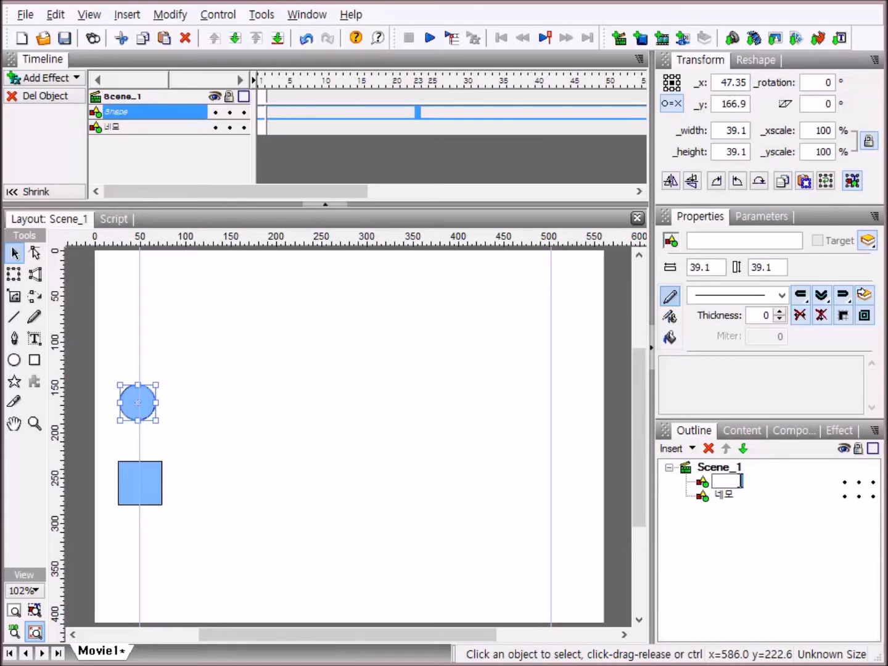
pyautogui.write('동그라미')
pyautogui.press('Return')
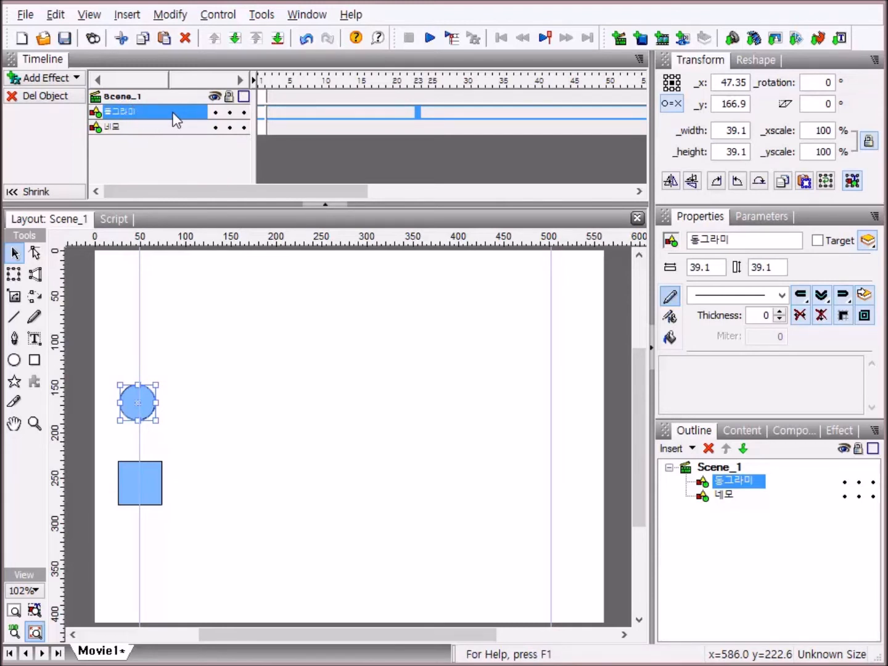
# Step: Zoom the timeline in one level and set its frame width to Wide
pyautogui.click(641, 58)
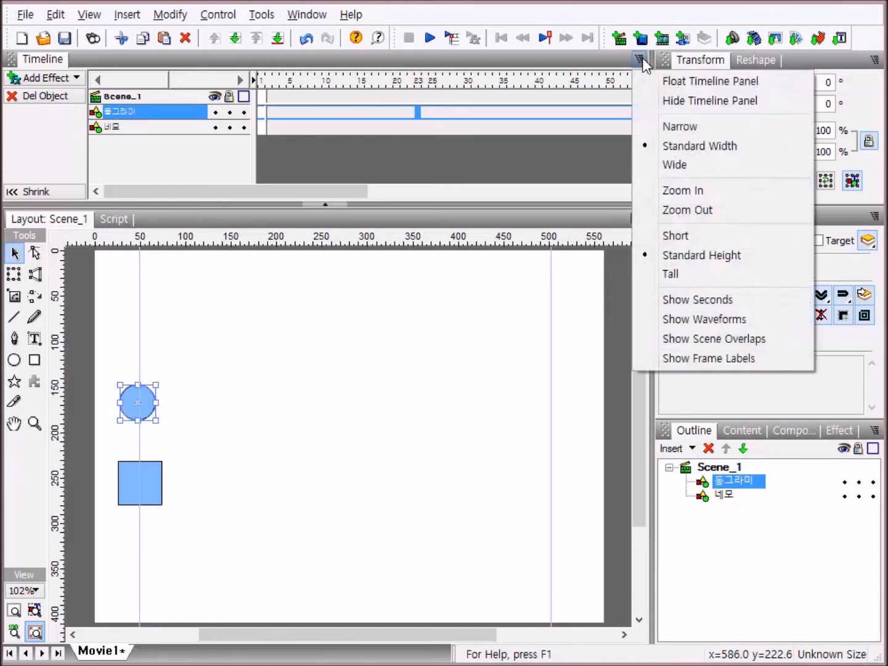
pyautogui.click(687, 193)
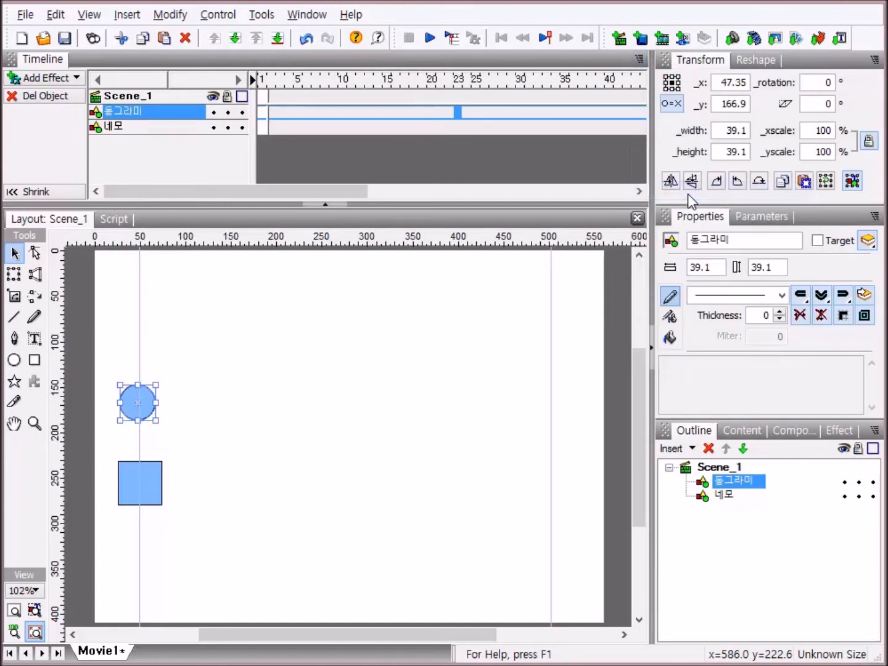
pyautogui.click(640, 59)
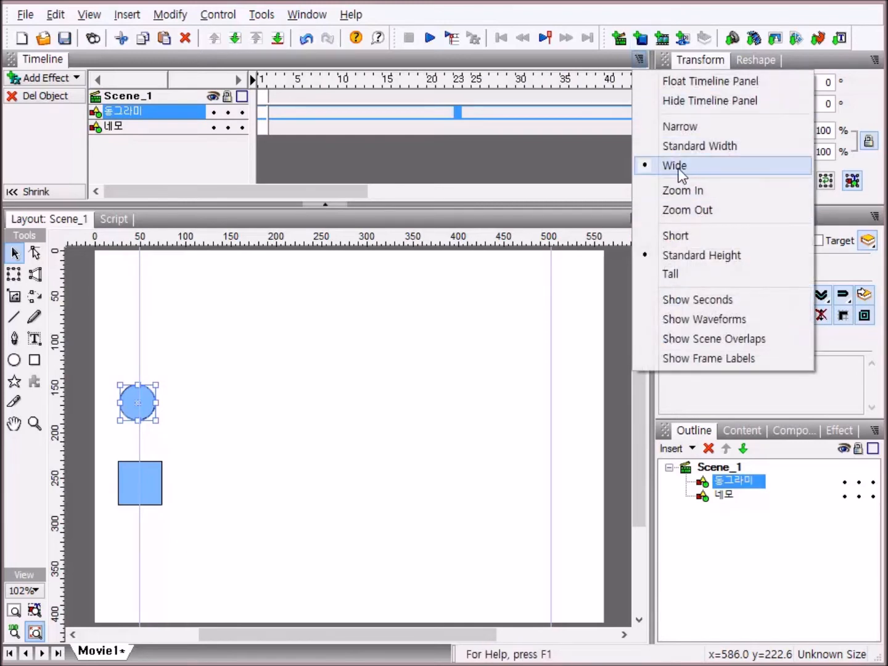
pyautogui.click(679, 171)
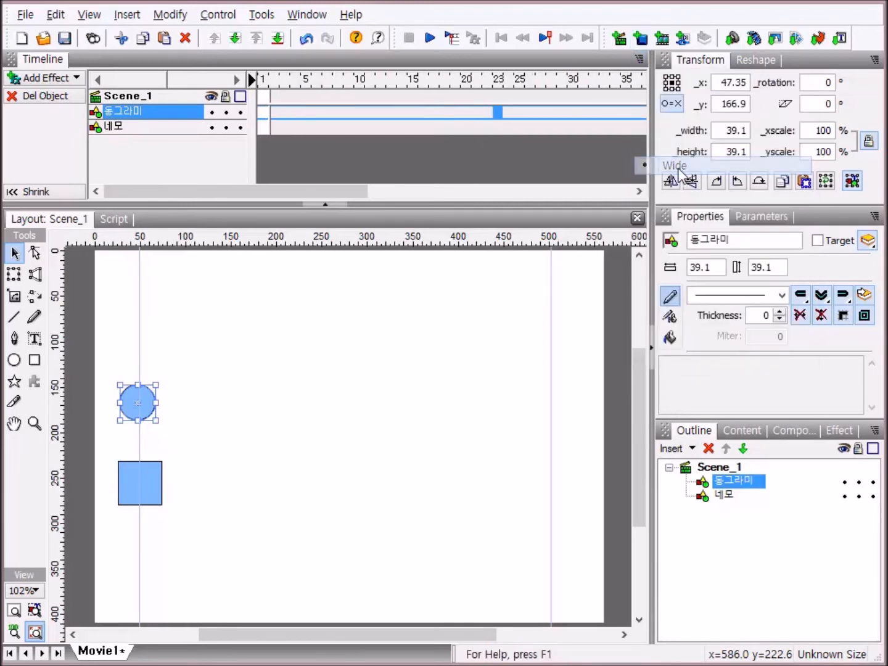
# Step: Set the timeline's row height to Tall
pyautogui.click(640, 58)
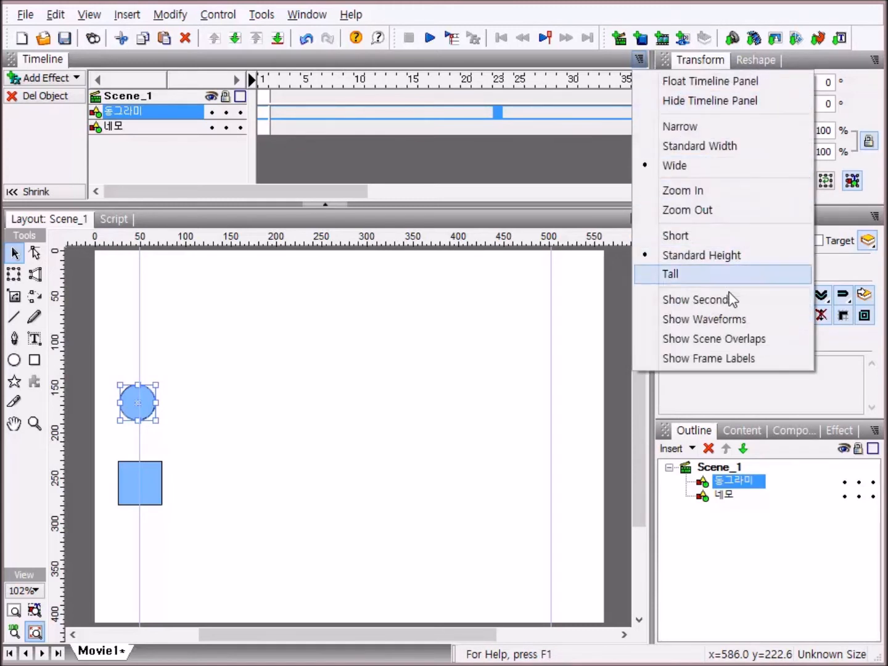
pyautogui.click(670, 276)
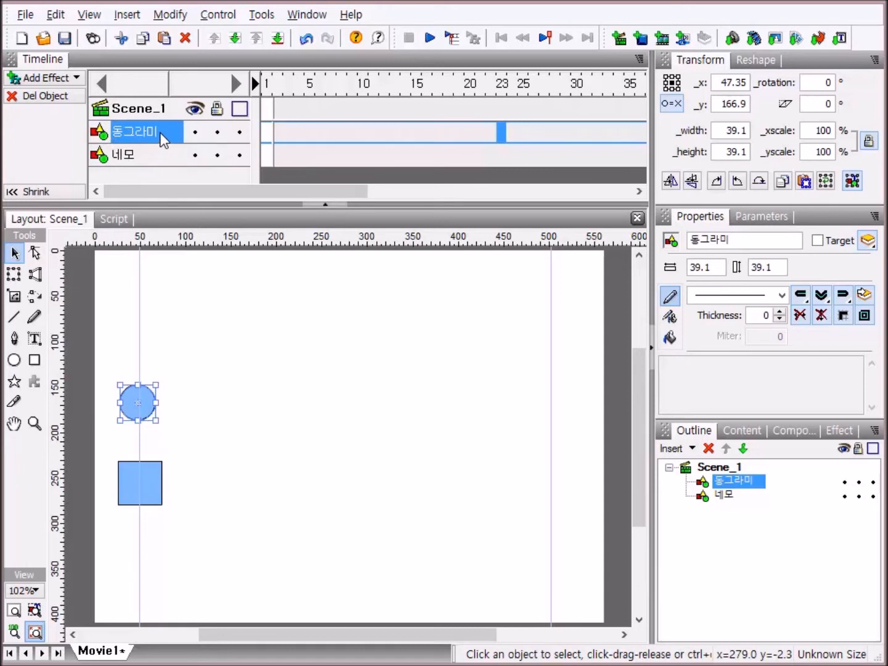
# Step: Try moving the 동그라미 layer below 네모 in the timeline and move it back above
pyautogui.moveTo(160, 132); pyautogui.dragTo(162, 166)
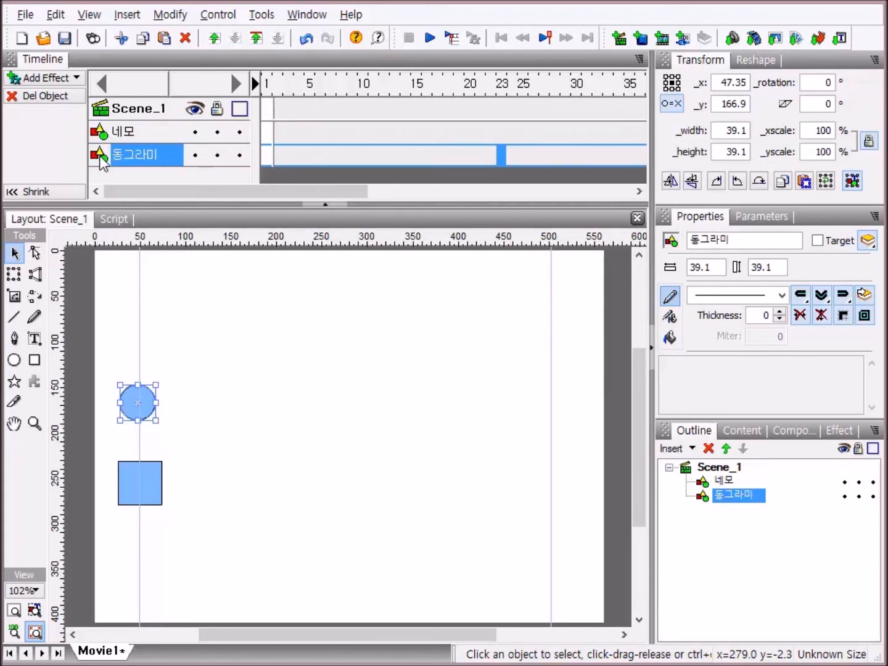
pyautogui.moveTo(100, 158); pyautogui.dragTo(103, 132)
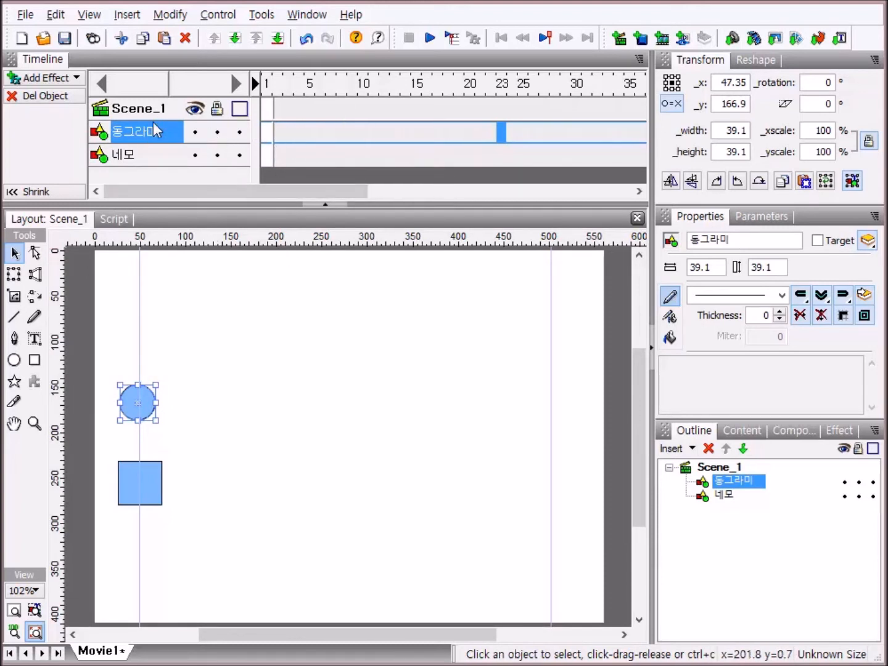
# Step: Try hiding and showing the 동그라미 layer and the 네모 layer in turn in the timeline
pyautogui.click(269, 131)
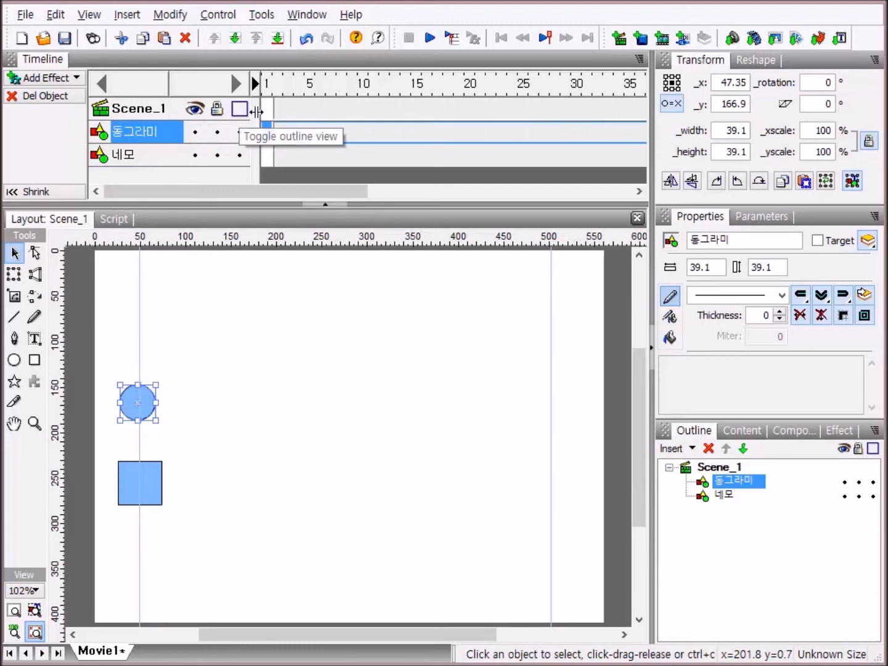
pyautogui.click(196, 132)
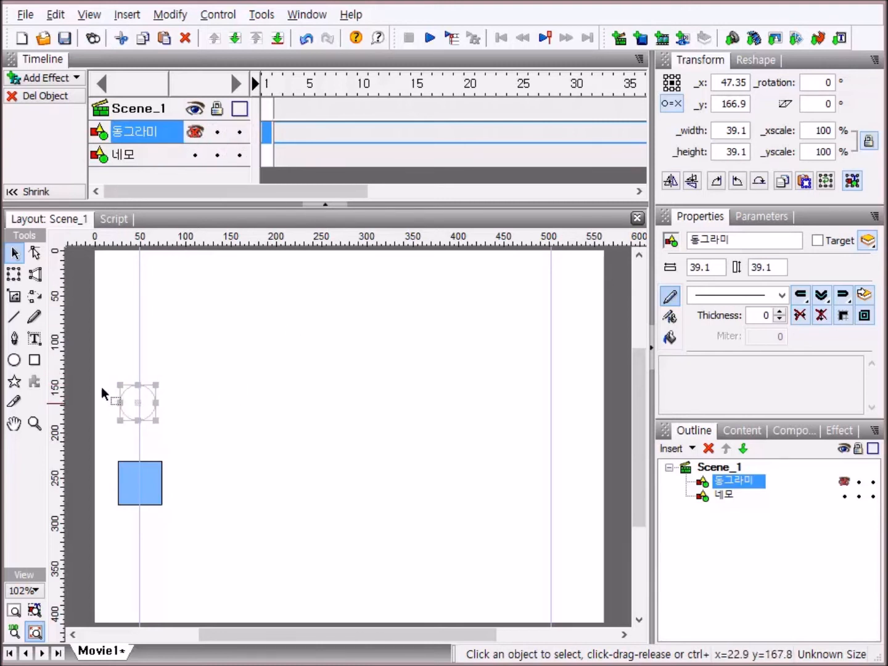
pyautogui.click(196, 133)
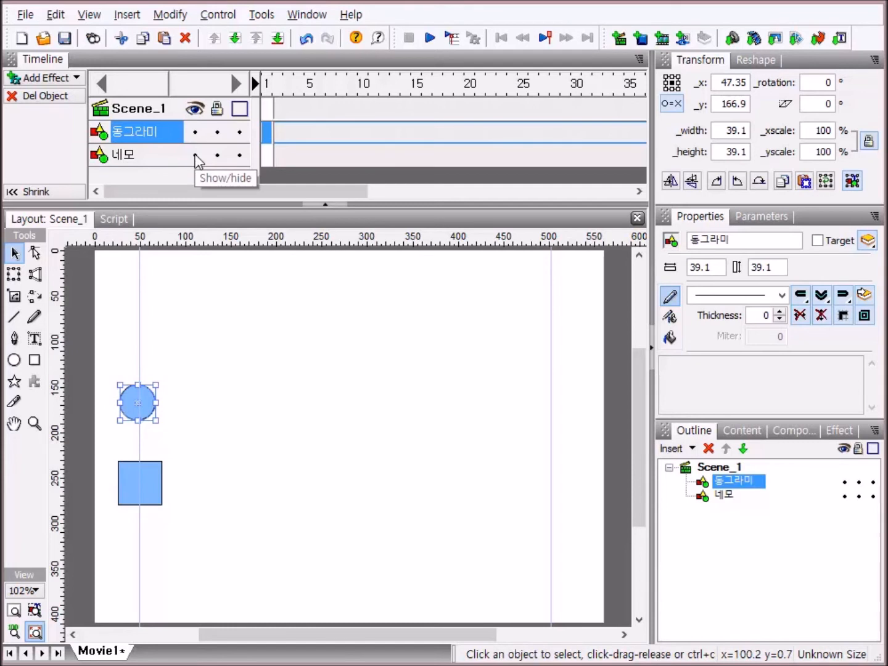
pyautogui.click(196, 154)
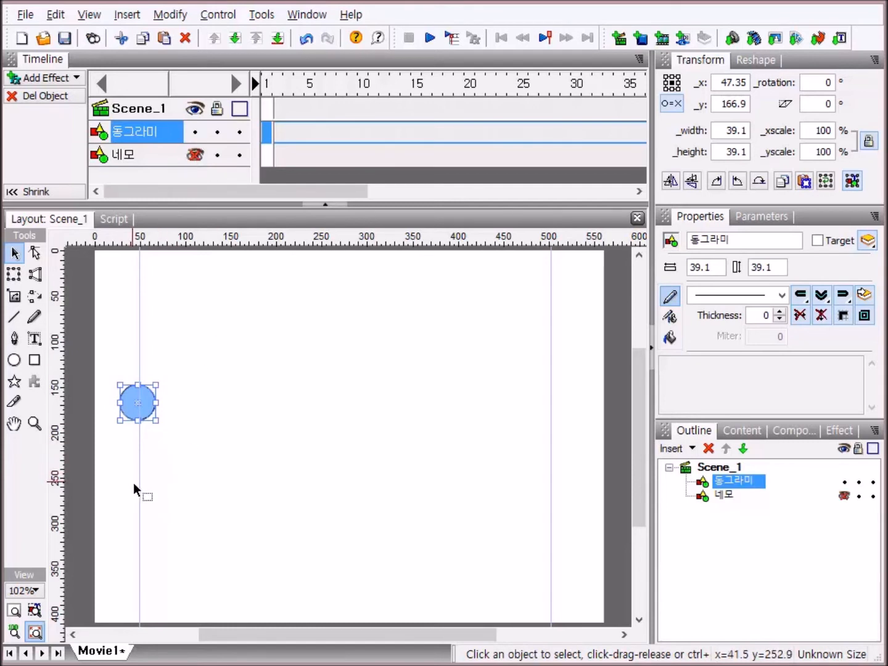
pyautogui.click(195, 155)
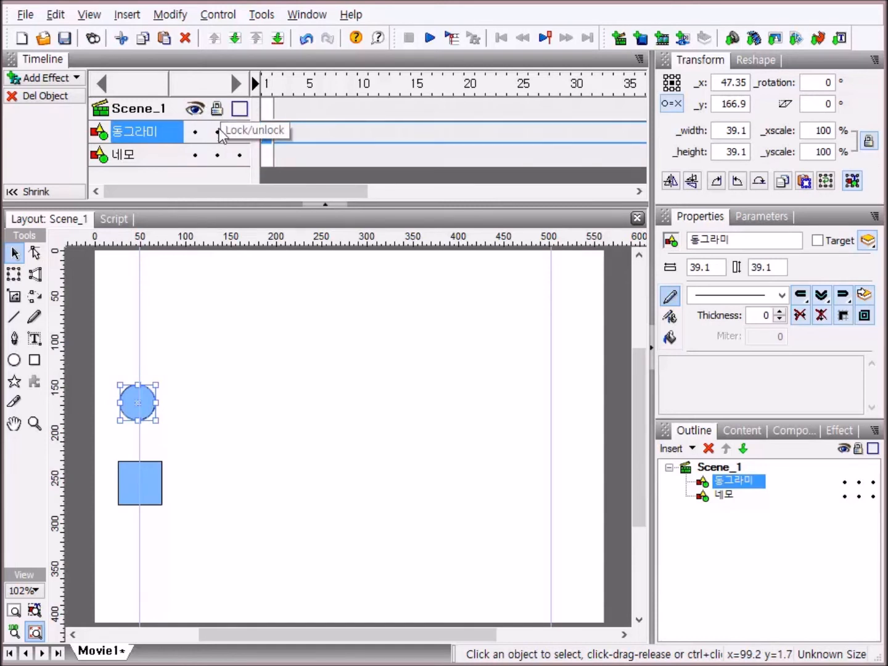
# Step: Test locking the 동그라미 layer by trying to select its circle, unlock it and shift the circle to x 48.3
pyautogui.click(159, 138)
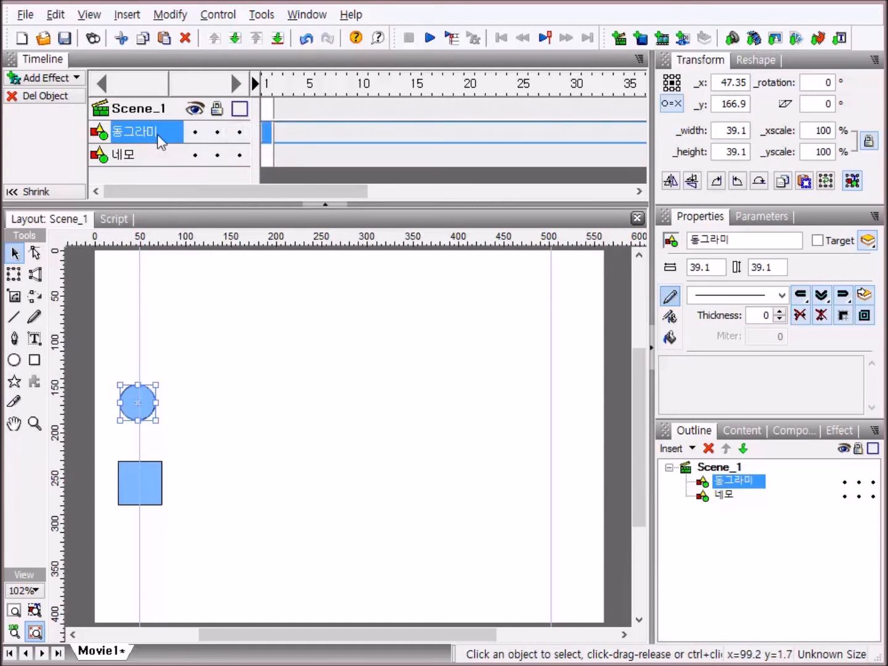
pyautogui.click(217, 133)
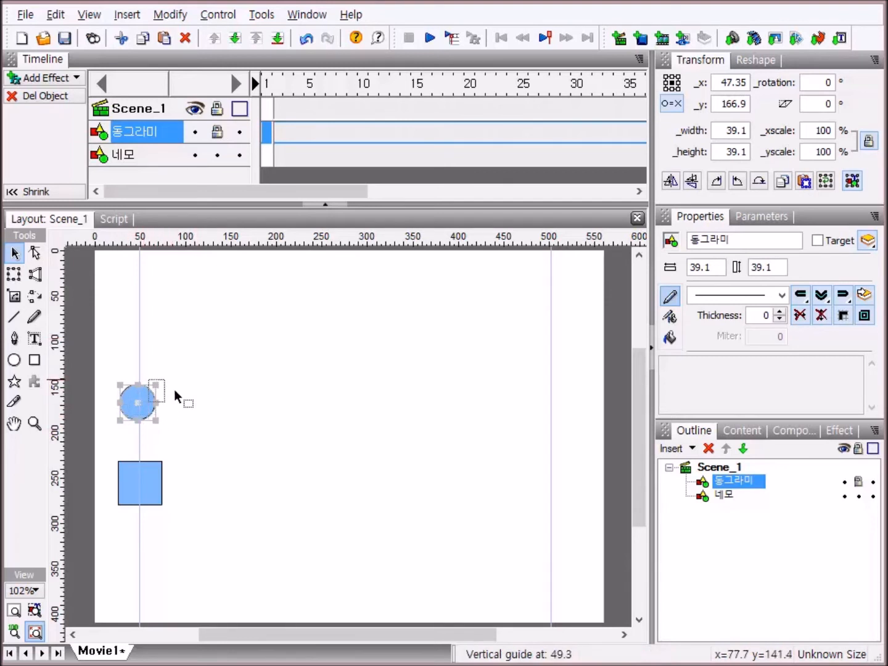
pyautogui.click(145, 407)
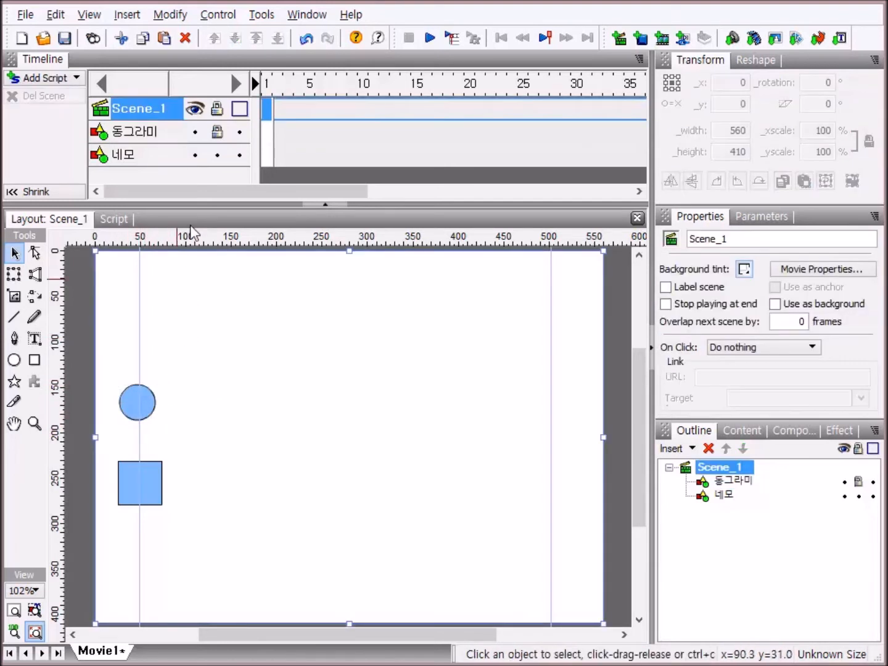
pyautogui.click(219, 136)
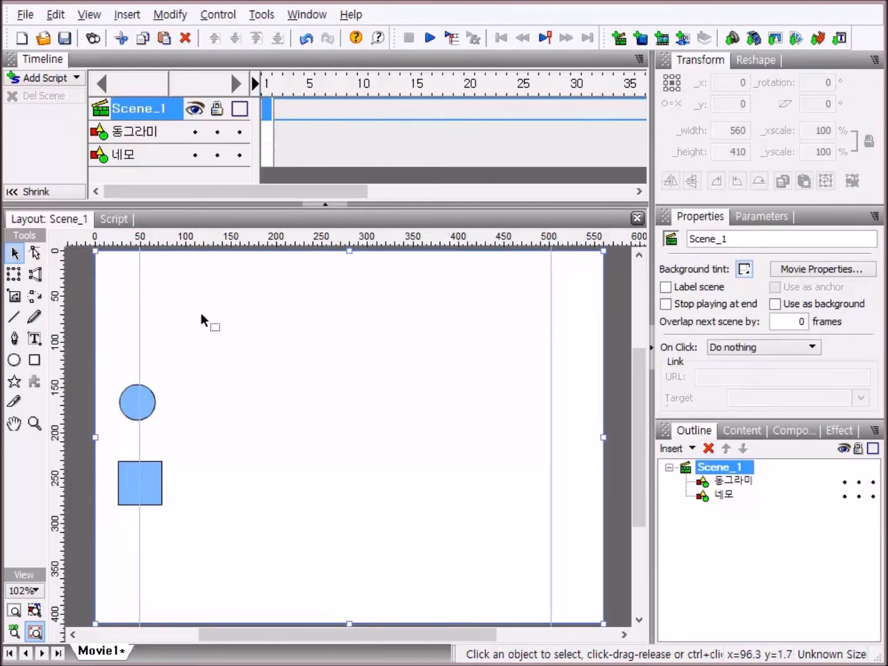
pyautogui.moveTo(148, 408)
pyautogui.mouseDown()
pyautogui.moveTo(333, 327)
pyautogui.moveTo(246, 370)
pyautogui.moveTo(135, 405)
pyautogui.moveTo(146, 402)
pyautogui.mouseUp()
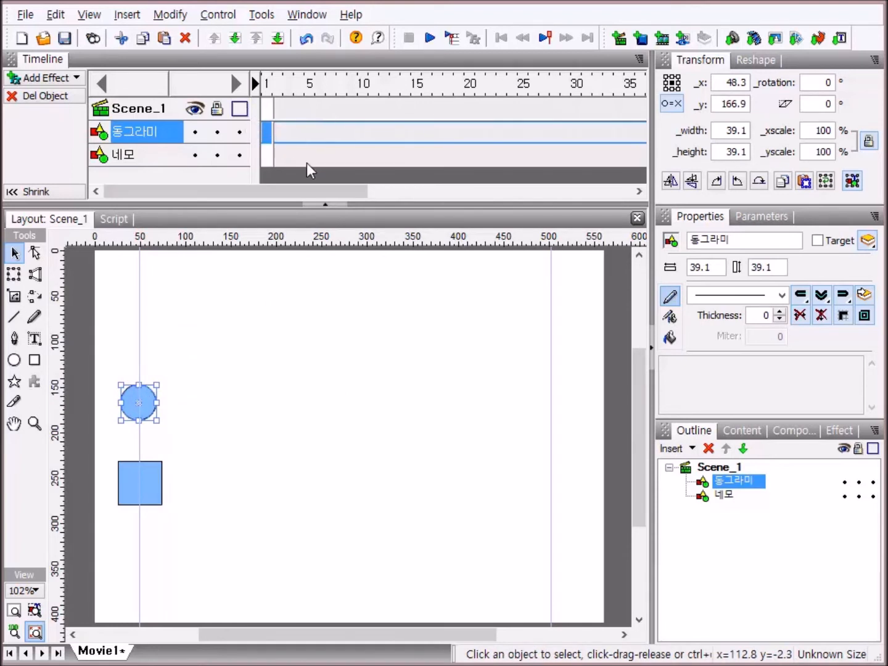
# Step: Try outline view on and off for the 동그라미 layer and the 네모 layer in turn
pyautogui.click(240, 133)
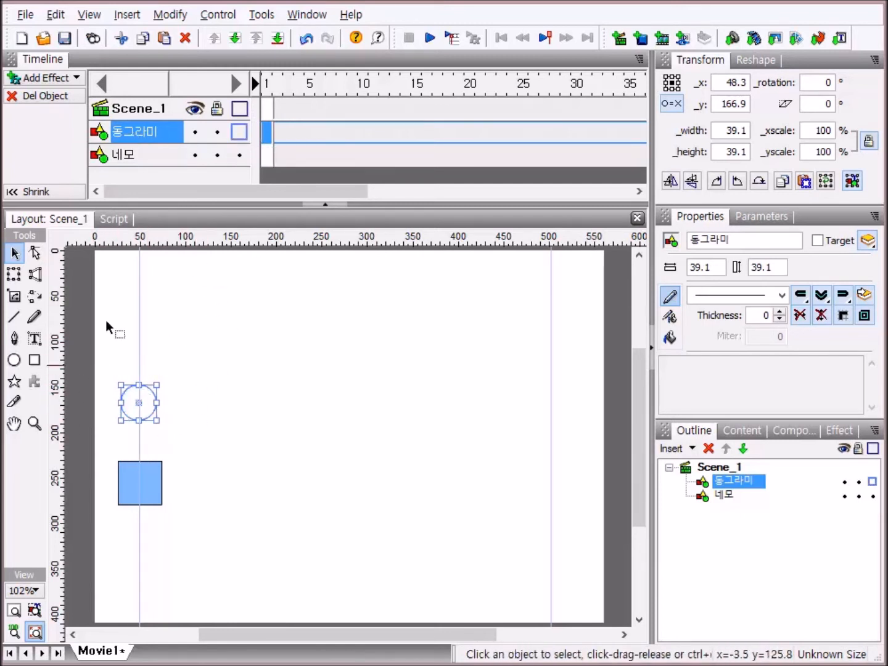
pyautogui.click(238, 135)
pyautogui.click(241, 155)
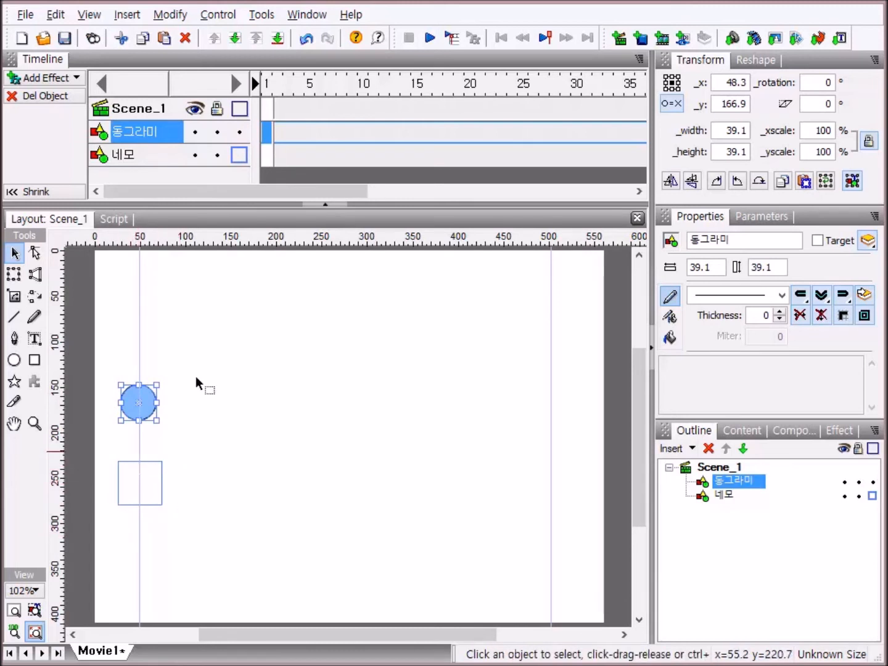
pyautogui.click(240, 155)
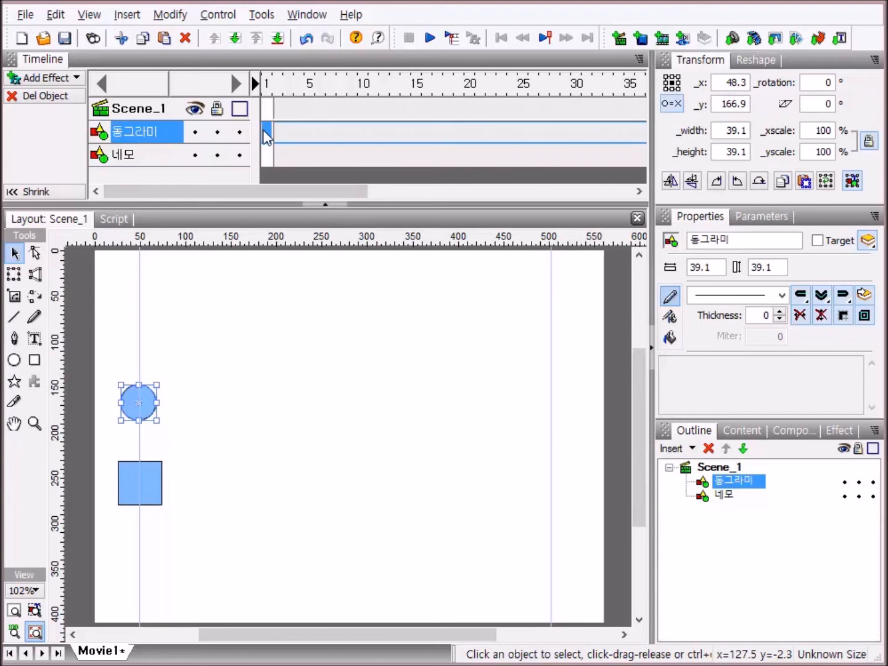
# Step: Add a Move effect to the 동그라미 layer and shift it in the timeline to start at frame 5
pyautogui.click(58, 80)
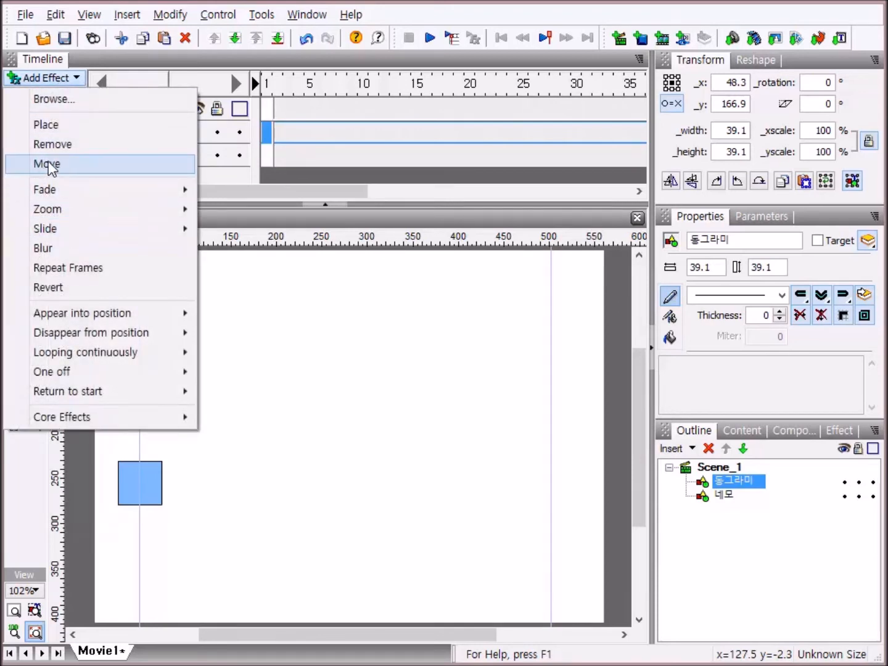
pyautogui.click(112, 165)
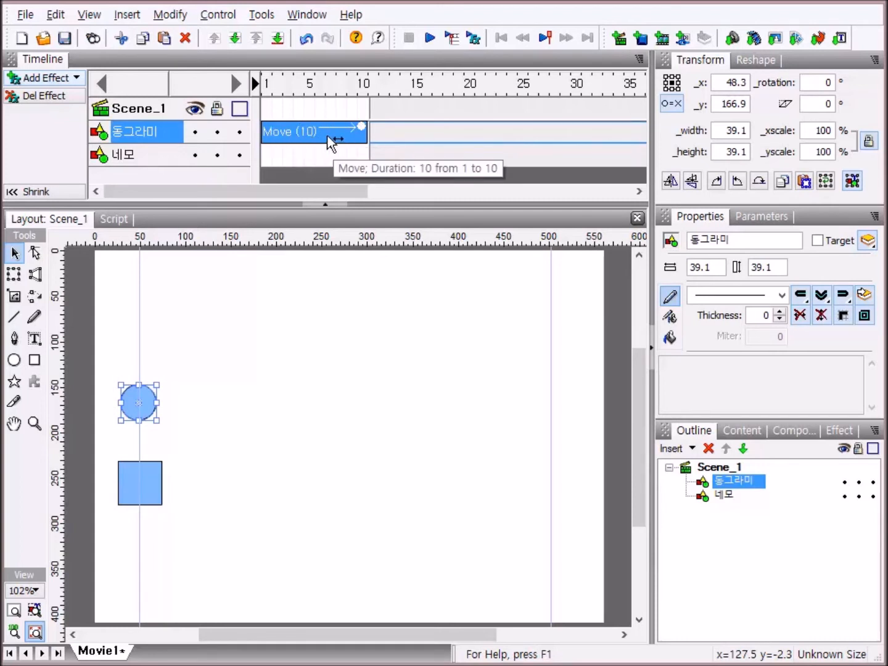
pyautogui.moveTo(335, 142); pyautogui.dragTo(381, 147)
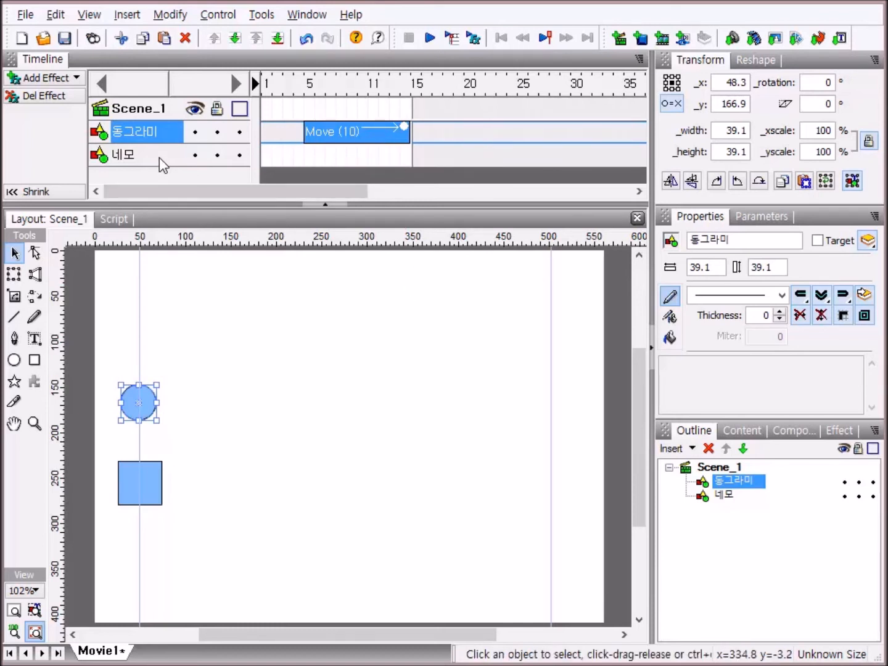
# Step: Add a Move effect to the 네모 layer starting at frame 5
pyautogui.click(308, 157)
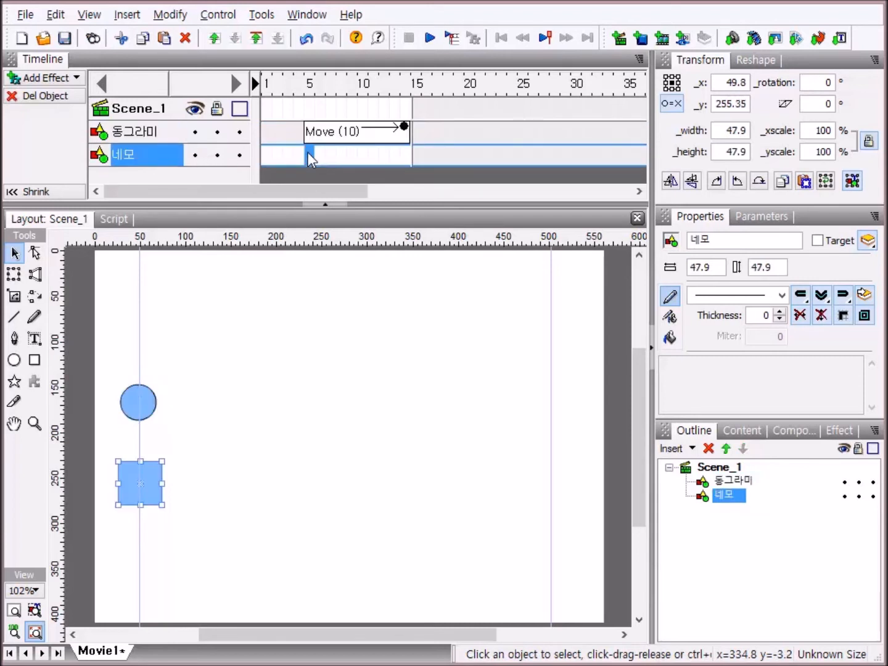
pyautogui.rightClick(312, 159)
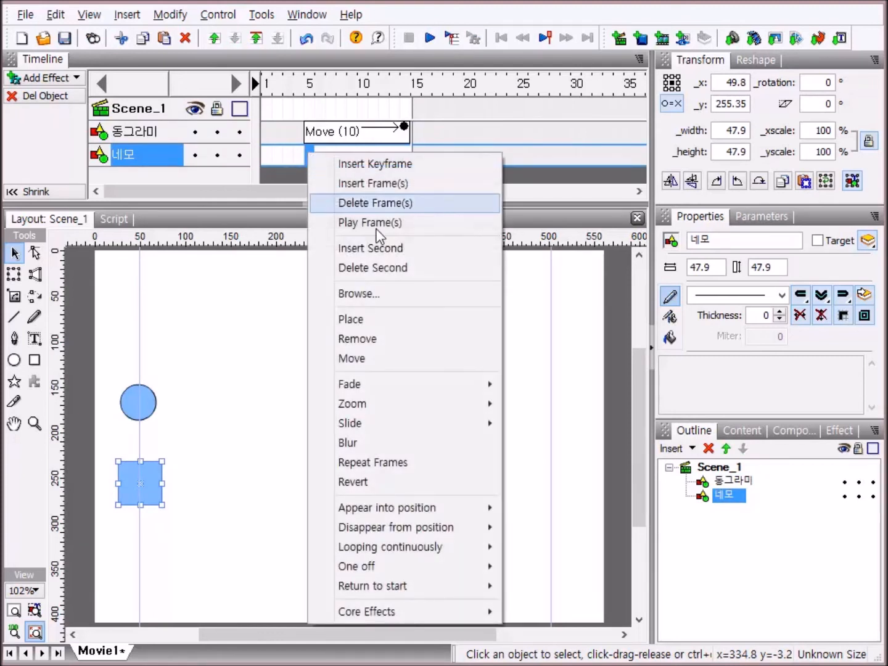
pyautogui.click(378, 368)
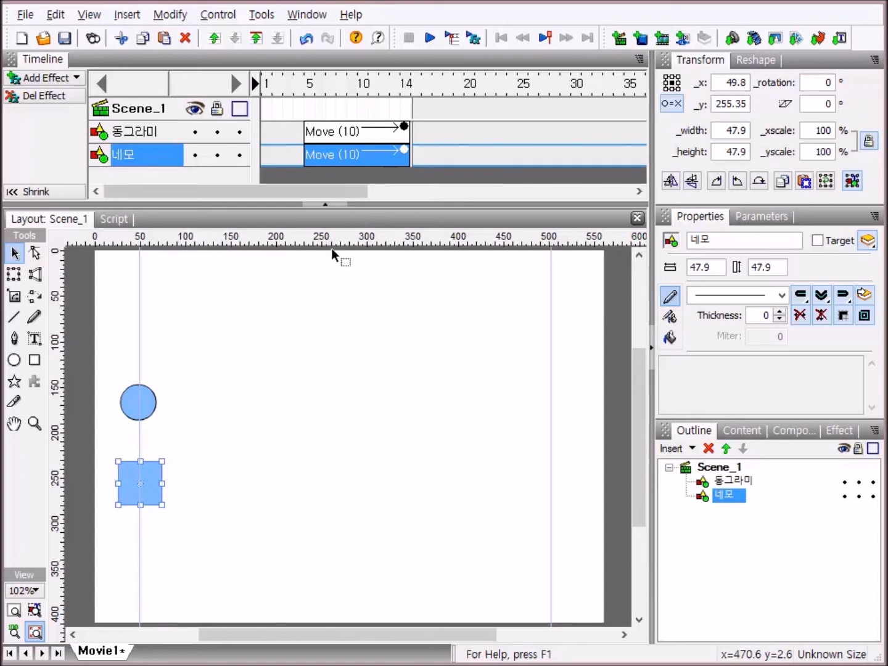
# Step: Lengthen the Move effects of both the 동그라미 and 네모 layers to 30 frames, ending at frame 34
pyautogui.click(369, 134)
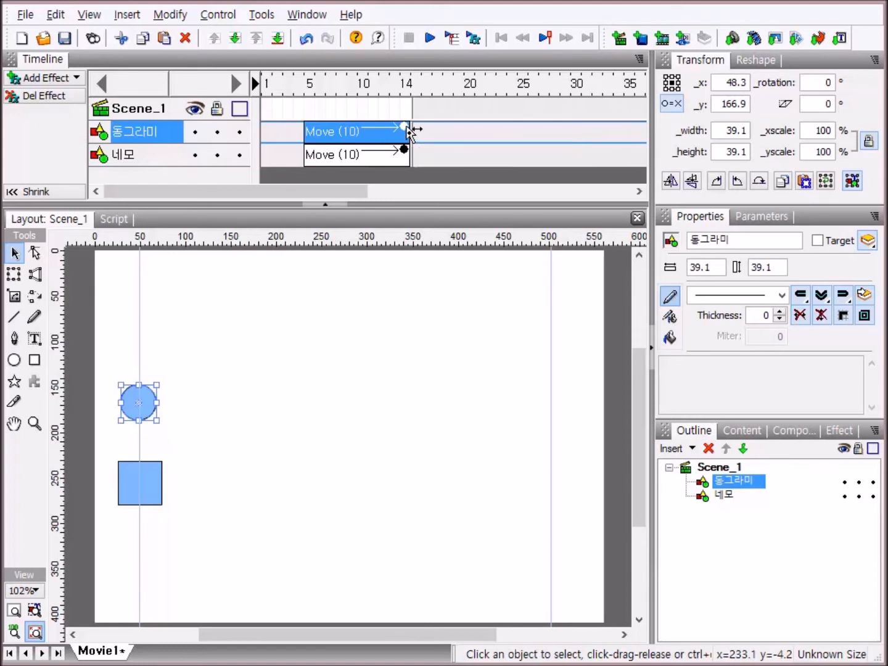
pyautogui.moveTo(410, 131); pyautogui.dragTo(434, 136)
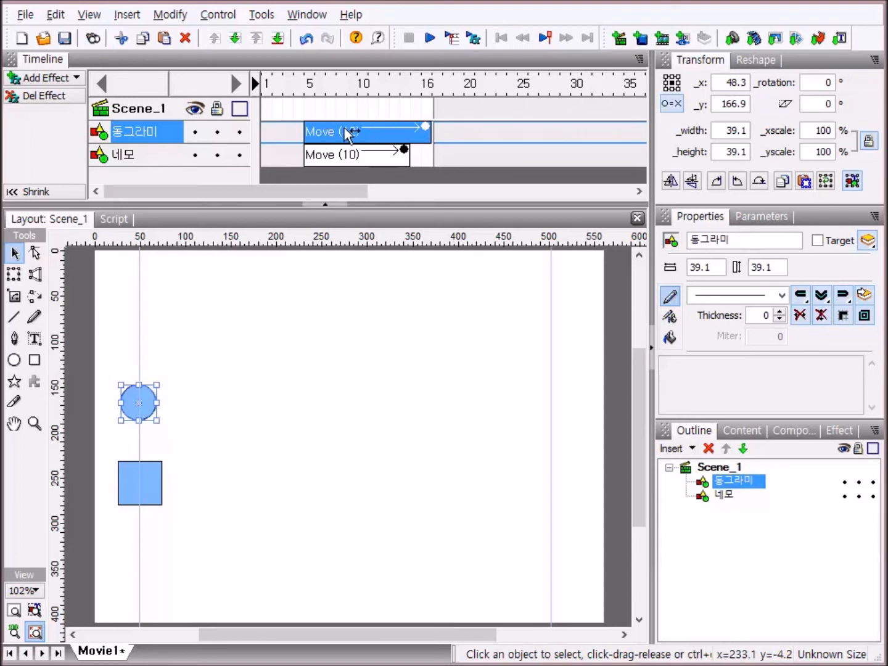
pyautogui.moveTo(425, 132); pyautogui.dragTo(621, 147)
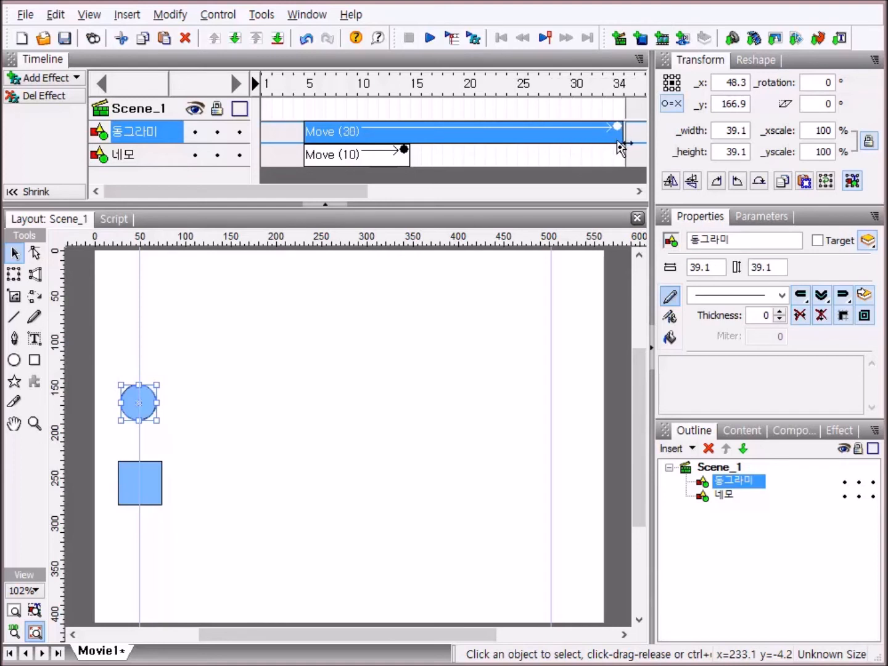
pyautogui.click(376, 159)
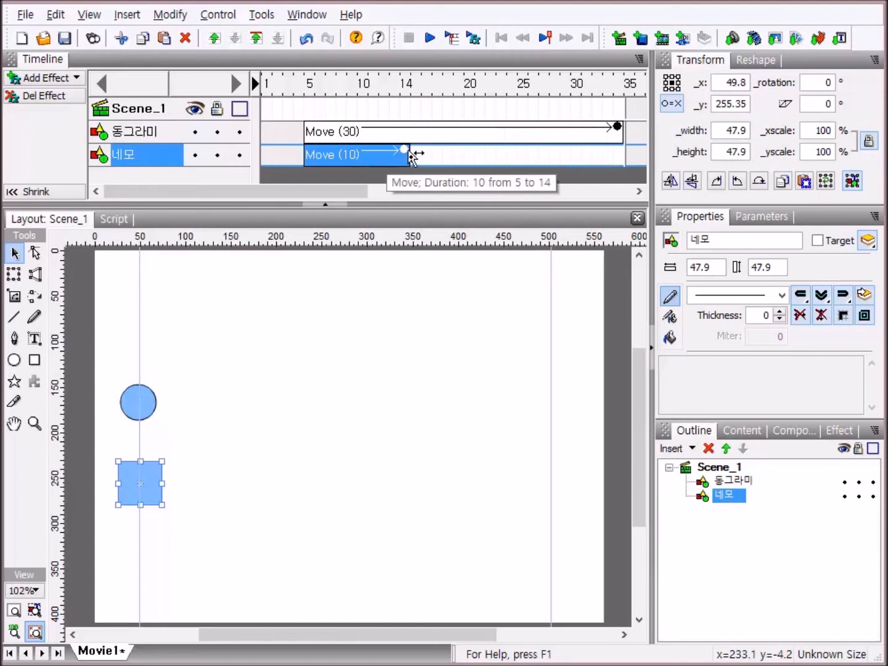
pyautogui.moveTo(408, 152); pyautogui.dragTo(619, 155)
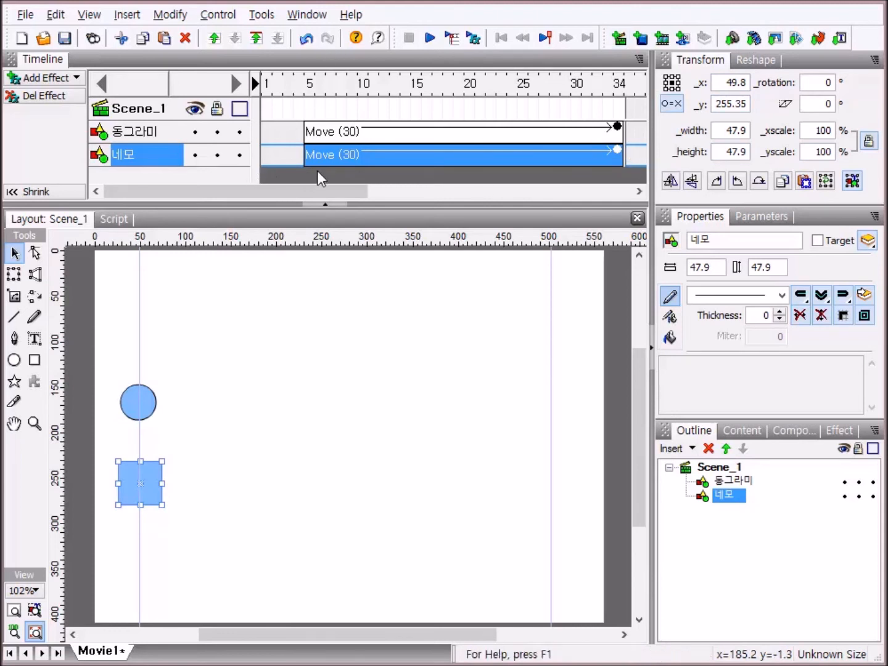
# Step: Set the duration of the 네모 layer's Move effect to 100 frames
pyautogui.doubleClick(478, 157)
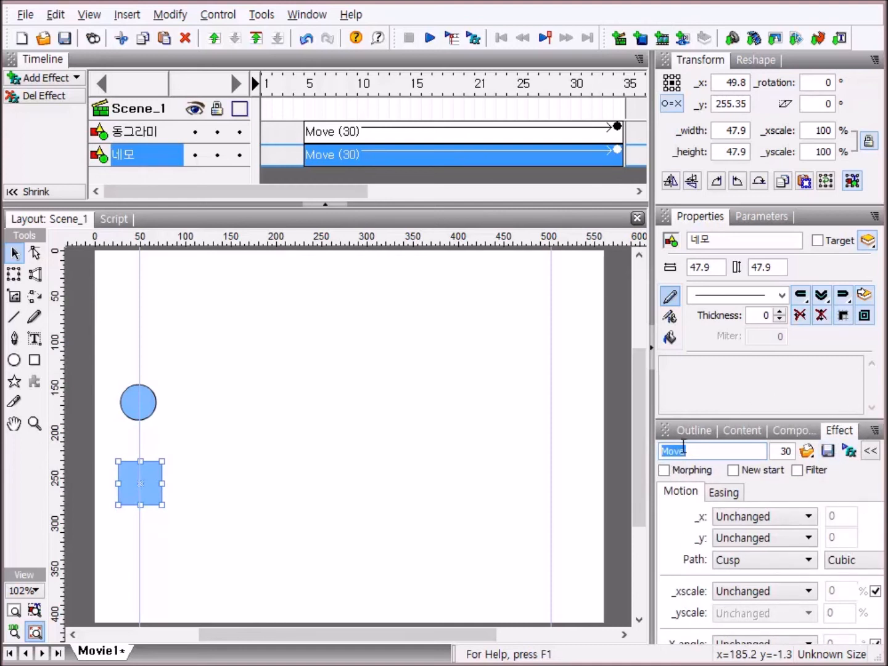
pyautogui.click(791, 452)
pyautogui.press('BackSpace')
pyautogui.press('BackSpace')
pyautogui.write('100')
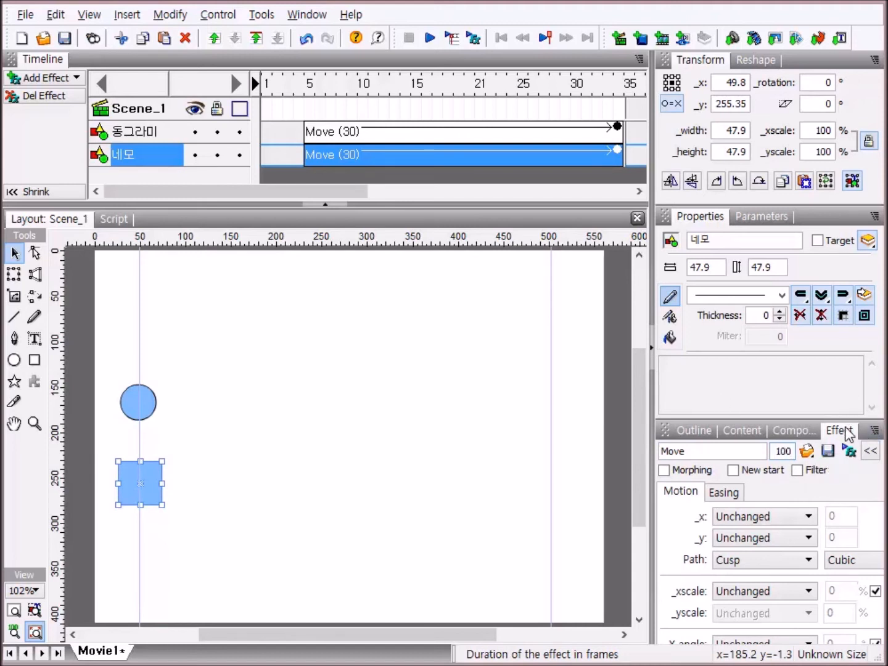
pyautogui.press('Return')
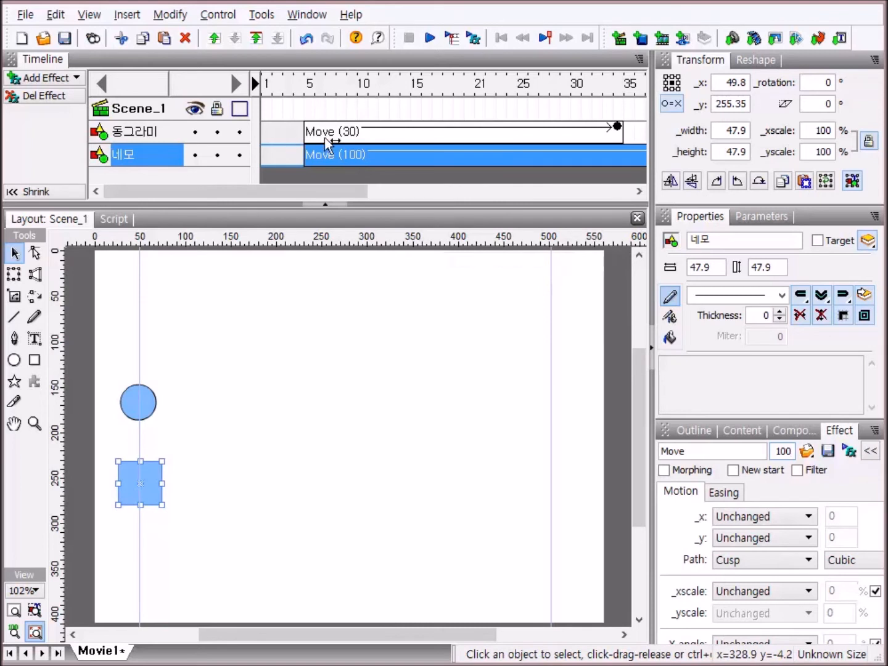
# Step: At frame 34, move the circle horizontally onto the second vertical guide, at x 501.85, as the end of its Move effect
pyautogui.click(455, 134)
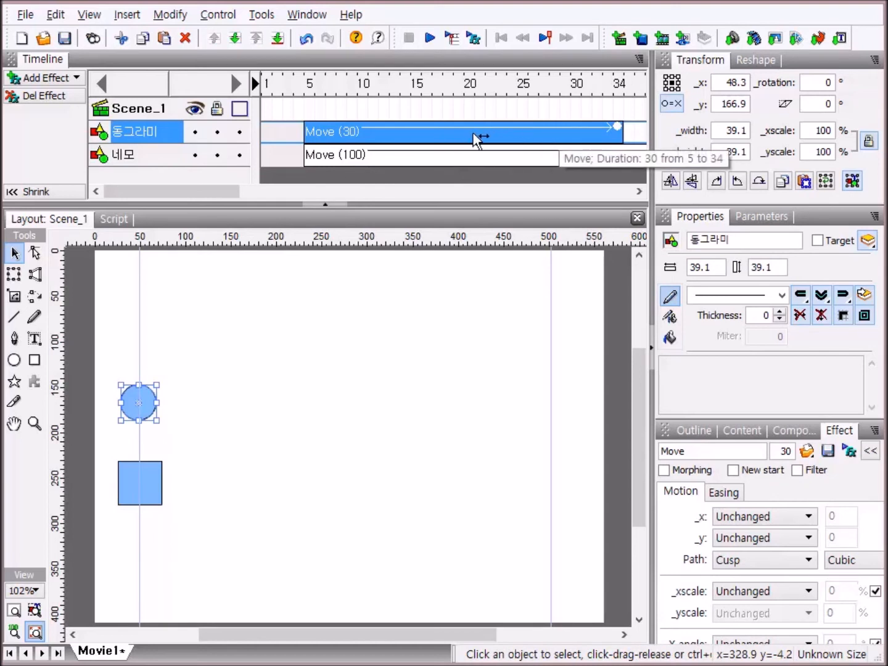
pyautogui.click(618, 85)
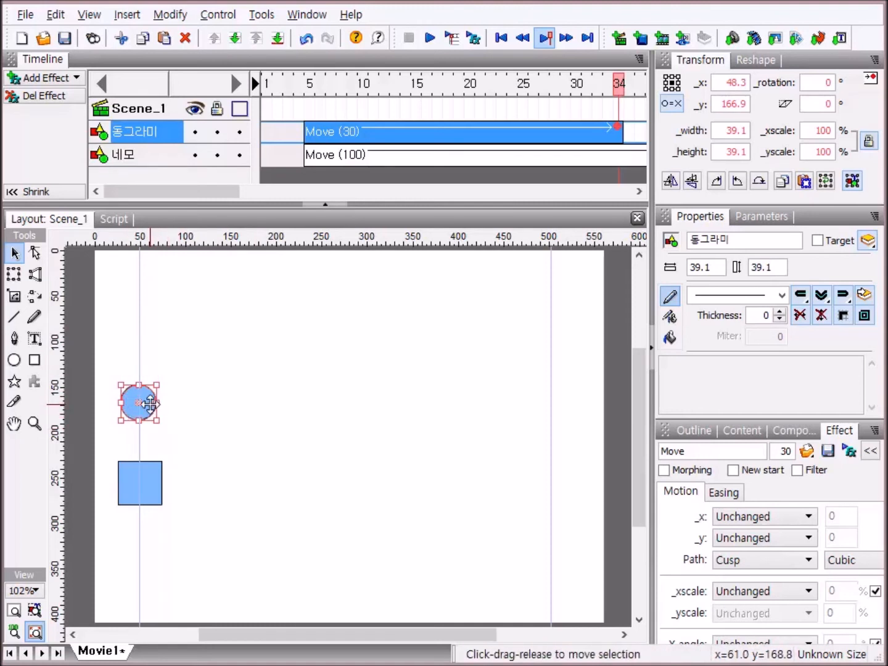
pyautogui.moveTo(157, 404); pyautogui.dragTo(562, 436)
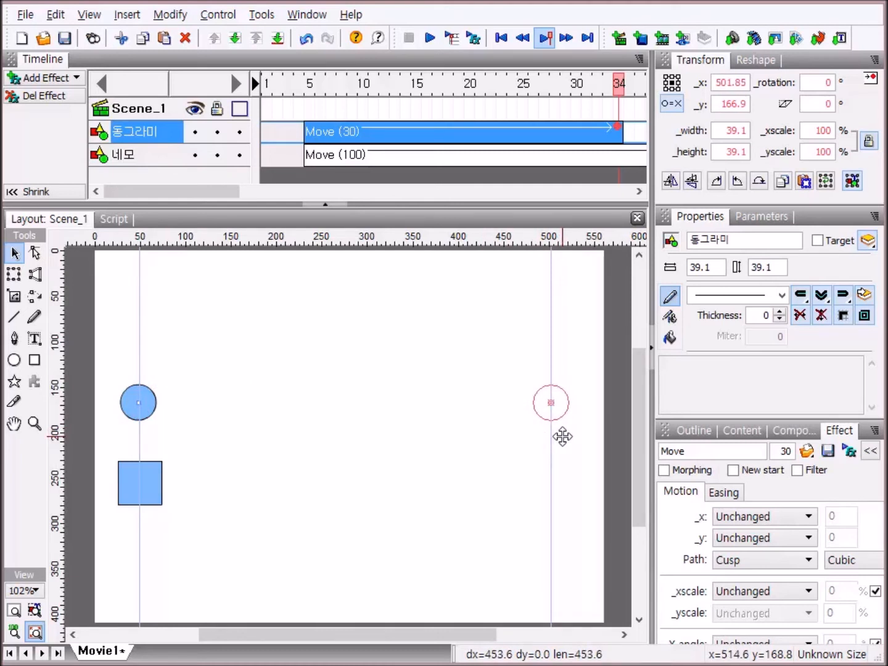
pyautogui.moveTo(563, 436); pyautogui.dragTo(563, 436)
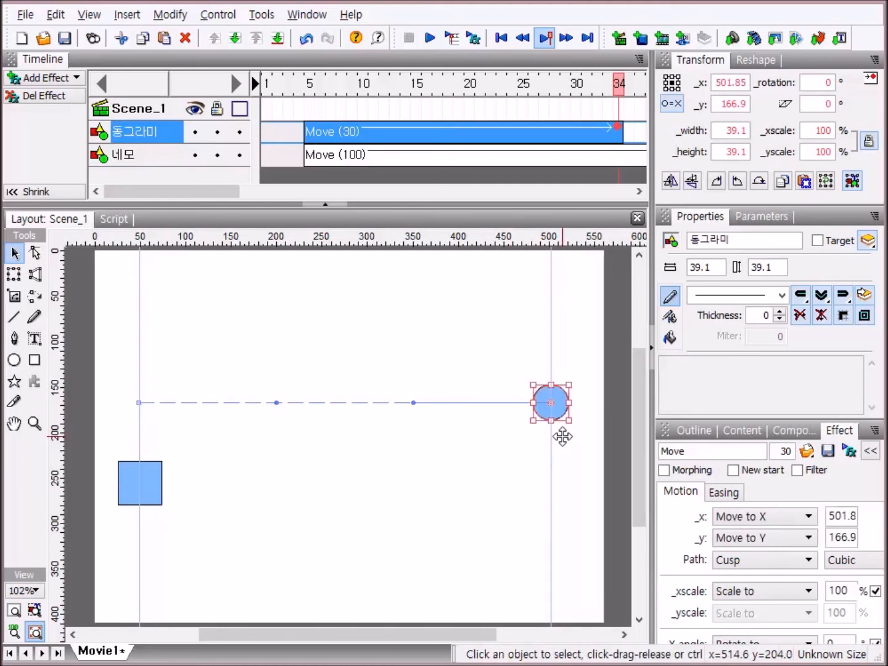
# Step: At frame 104, move the square horizontally onto the second vertical guide, at x 499.45, as the end of its Move effect
pyautogui.click(398, 161)
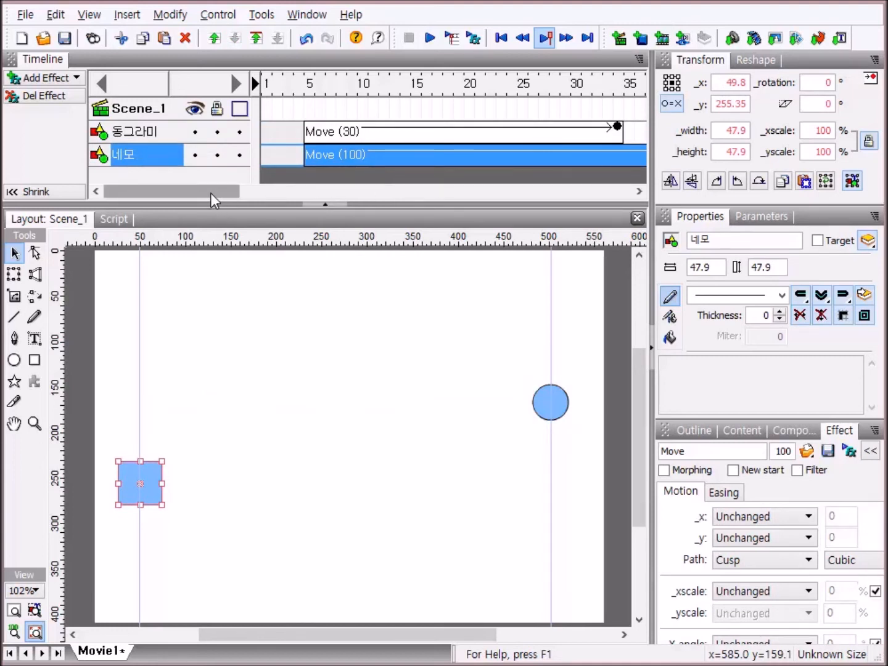
pyautogui.moveTo(210, 193); pyautogui.dragTo(285, 199)
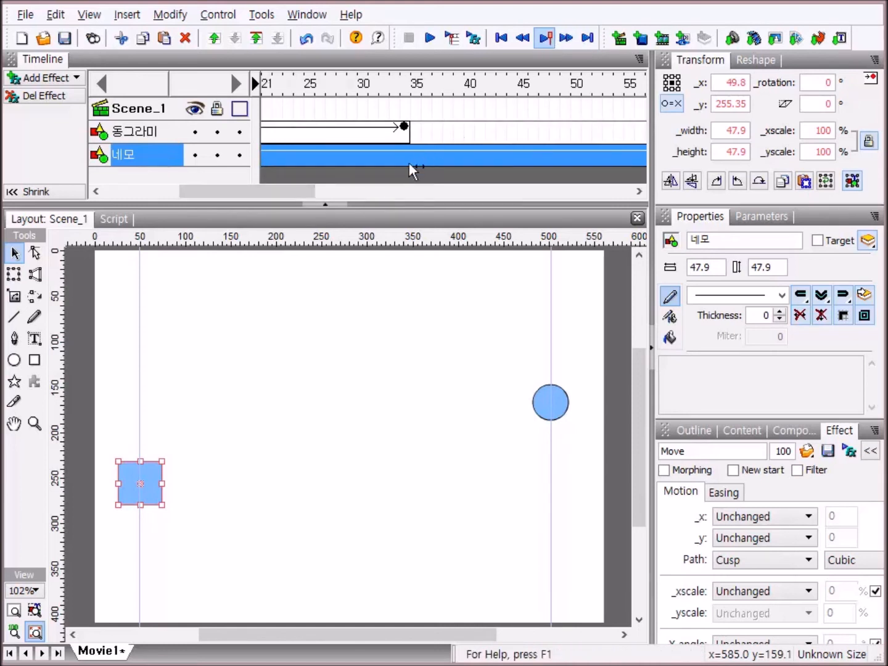
pyautogui.click(545, 37)
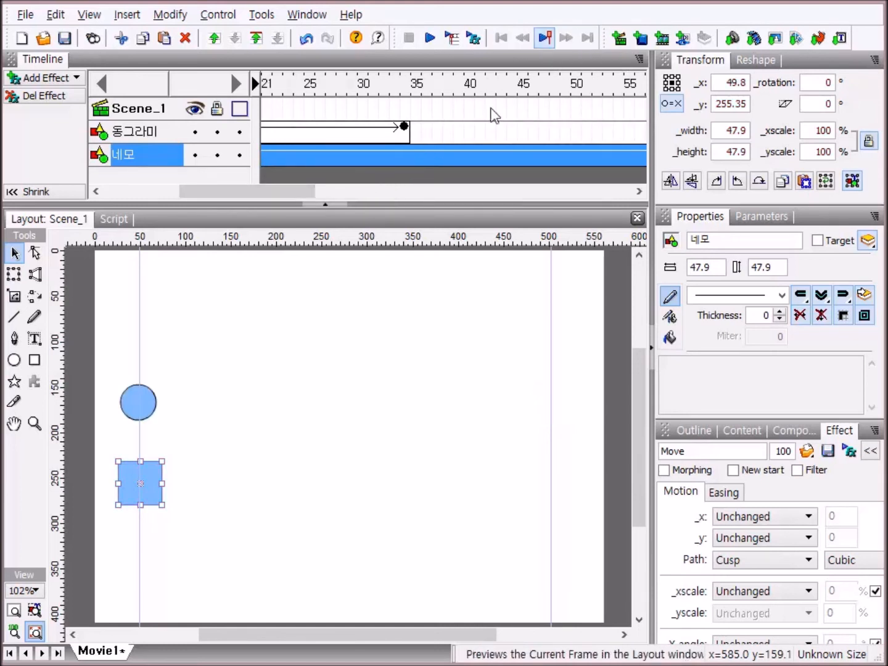
pyautogui.moveTo(313, 191); pyautogui.dragTo(530, 154)
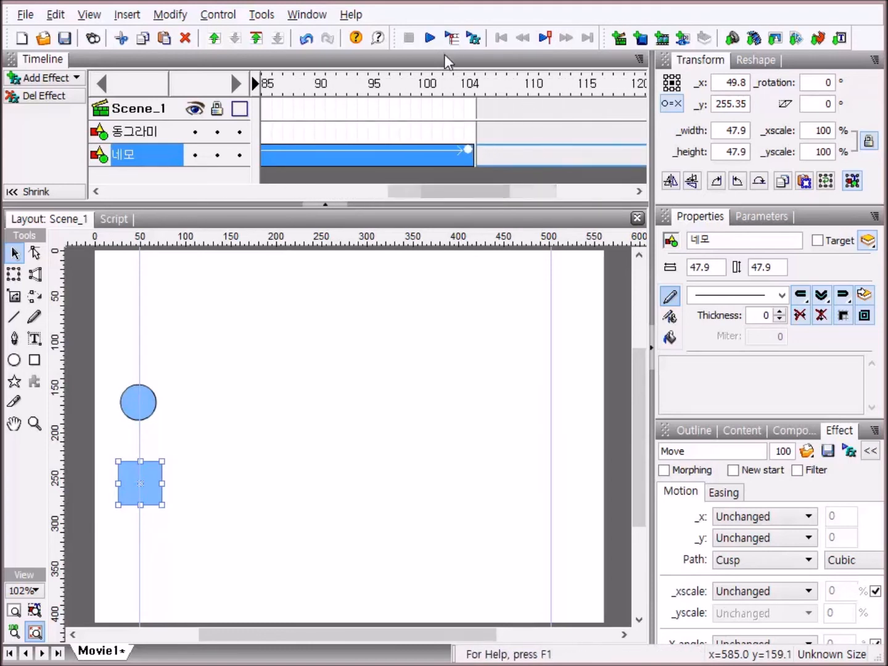
pyautogui.click(470, 88)
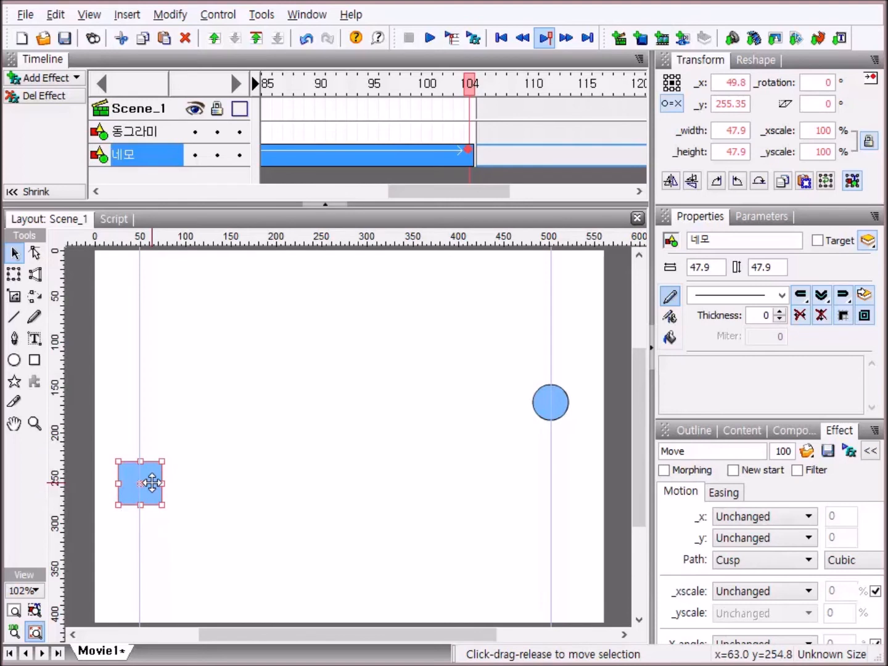
pyautogui.moveTo(151, 483); pyautogui.dragTo(561, 483)
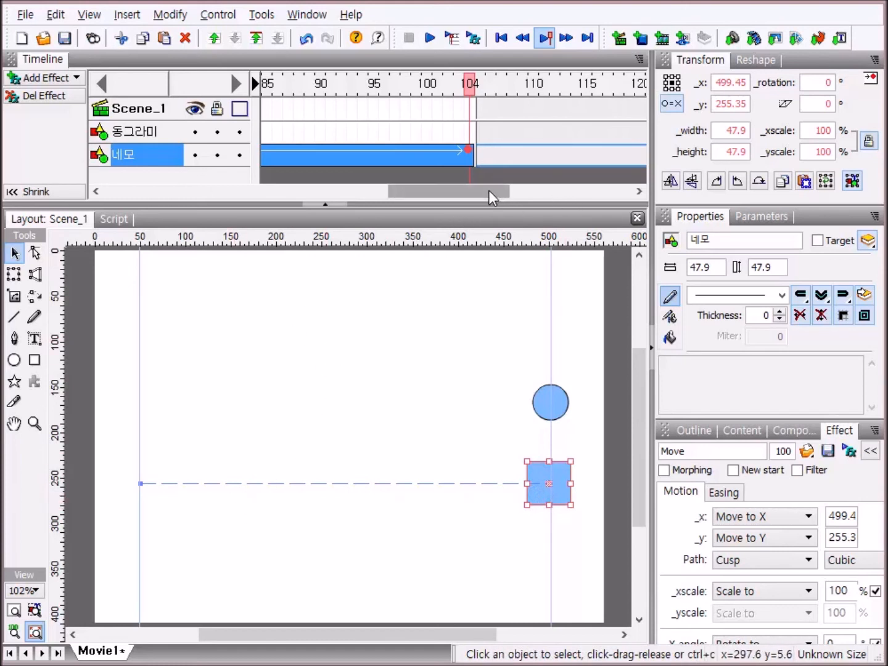
# Step: Scrub through the timeline from frame 5 past the end of both Move effects and play the movie to compare their speeds
pyautogui.moveTo(488, 191); pyautogui.dragTo(168, 190)
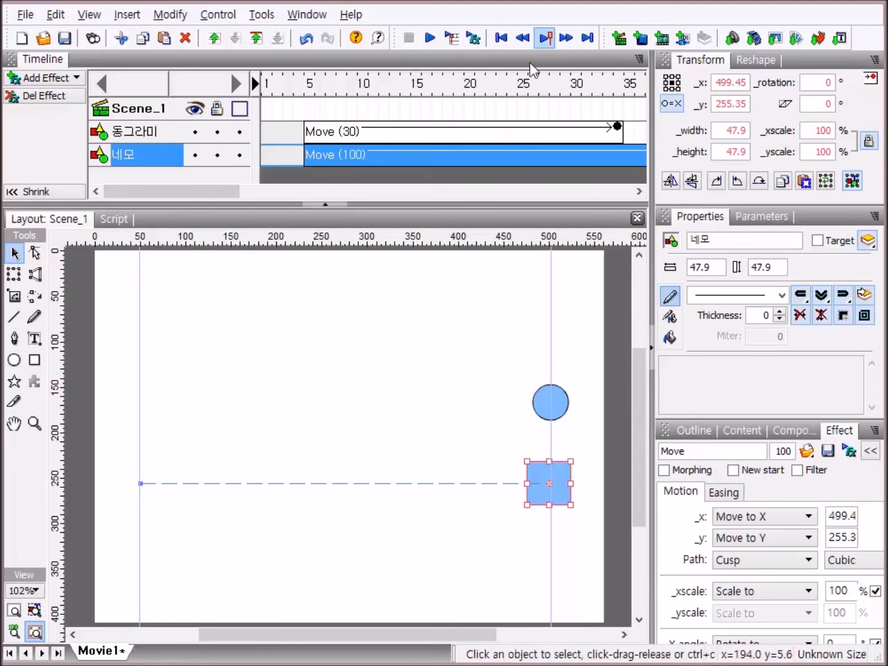
pyautogui.click(310, 85)
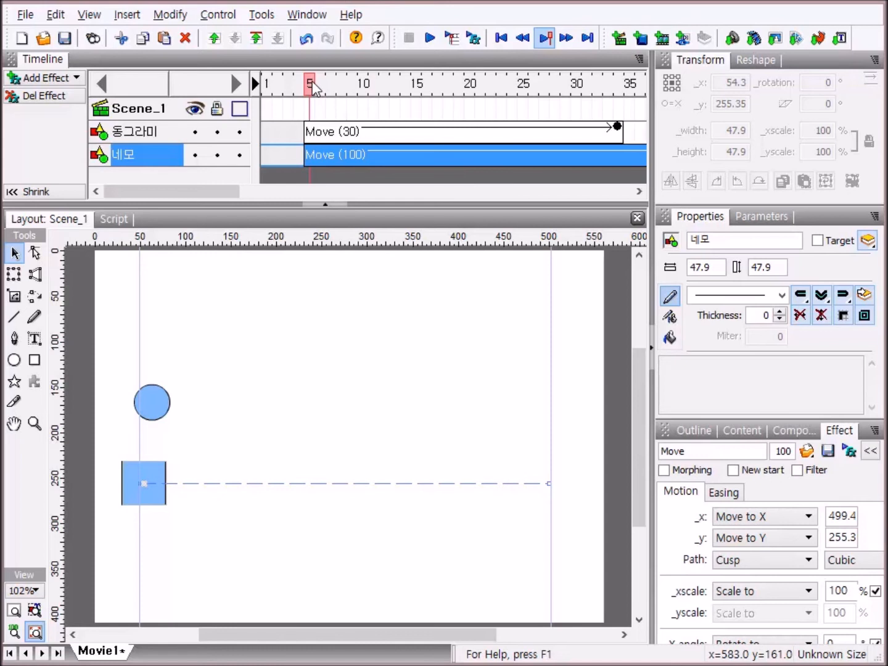
pyautogui.moveTo(313, 85); pyautogui.dragTo(719, 123)
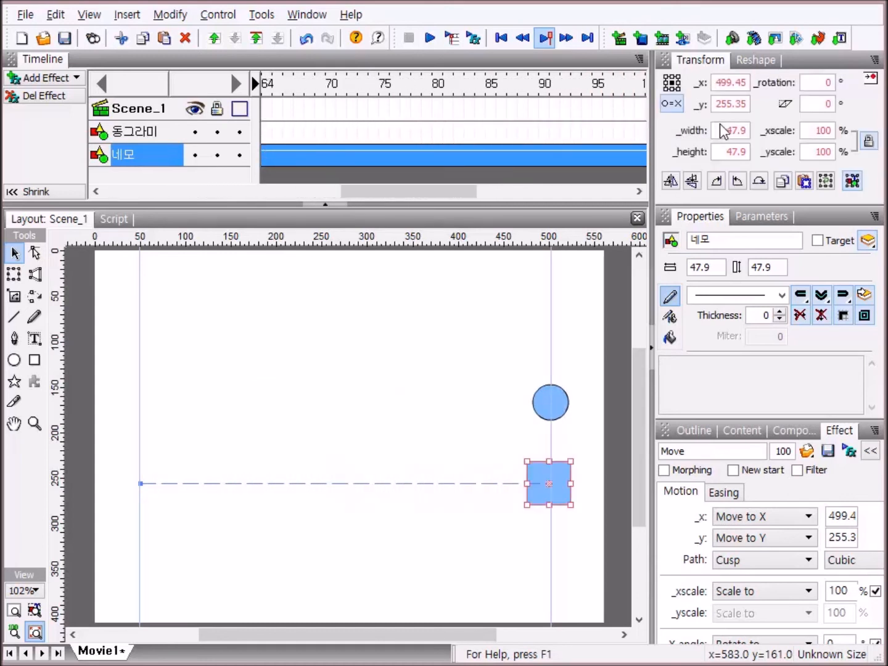
pyautogui.moveTo(456, 196); pyautogui.dragTo(205, 192)
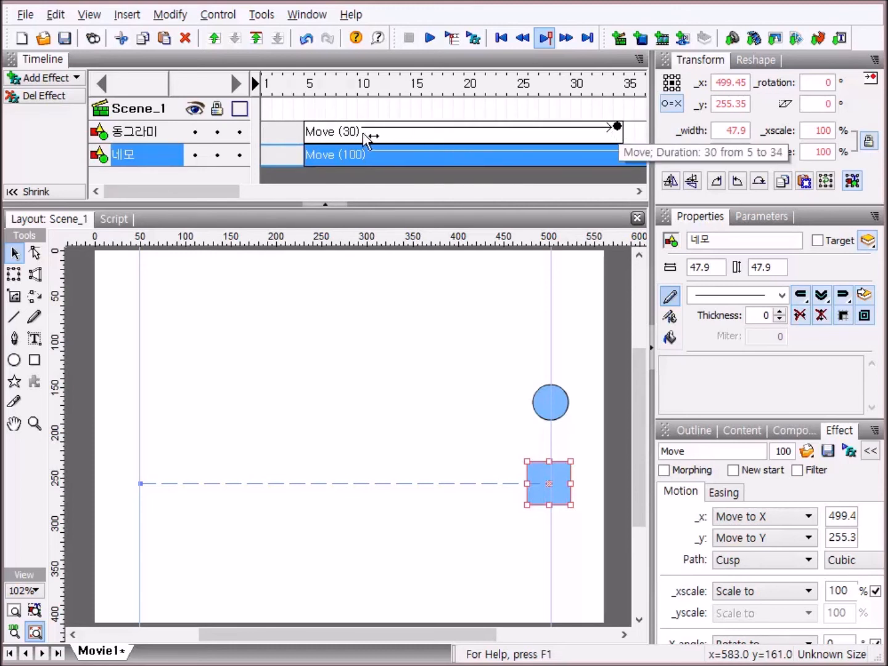
pyautogui.moveTo(210, 190); pyautogui.dragTo(584, 129)
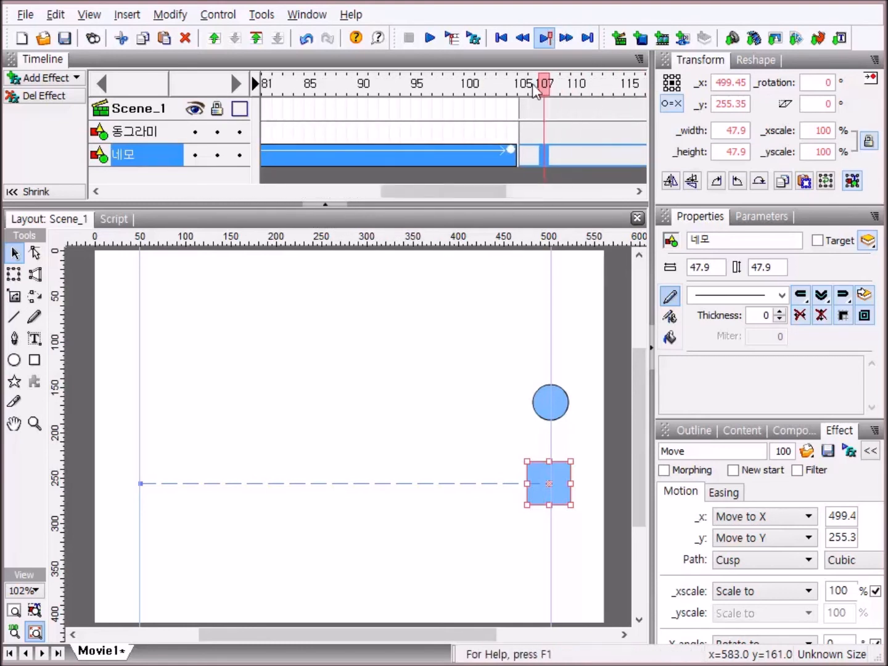
pyautogui.moveTo(459, 196); pyautogui.dragTo(171, 187)
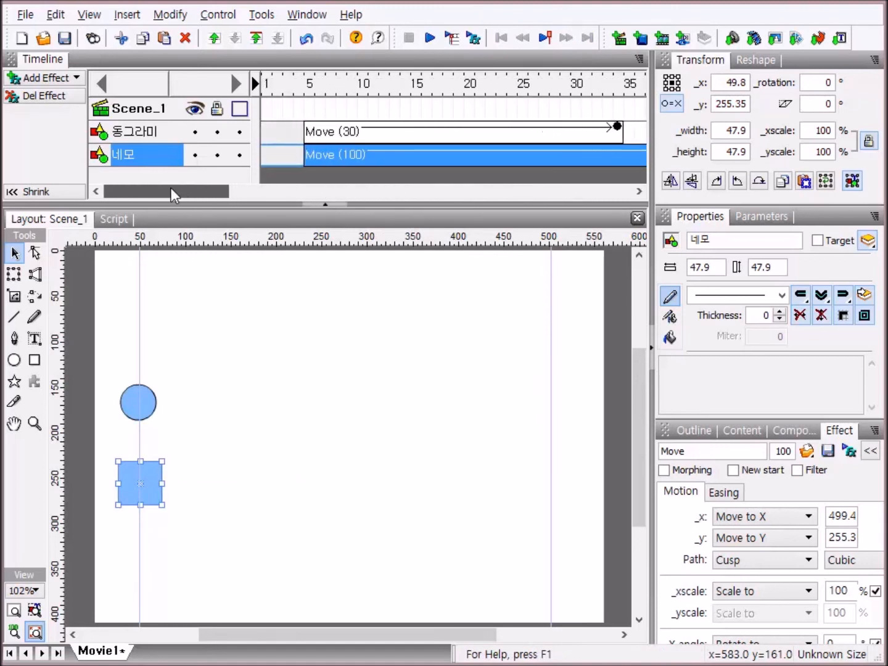
pyautogui.click(429, 38)
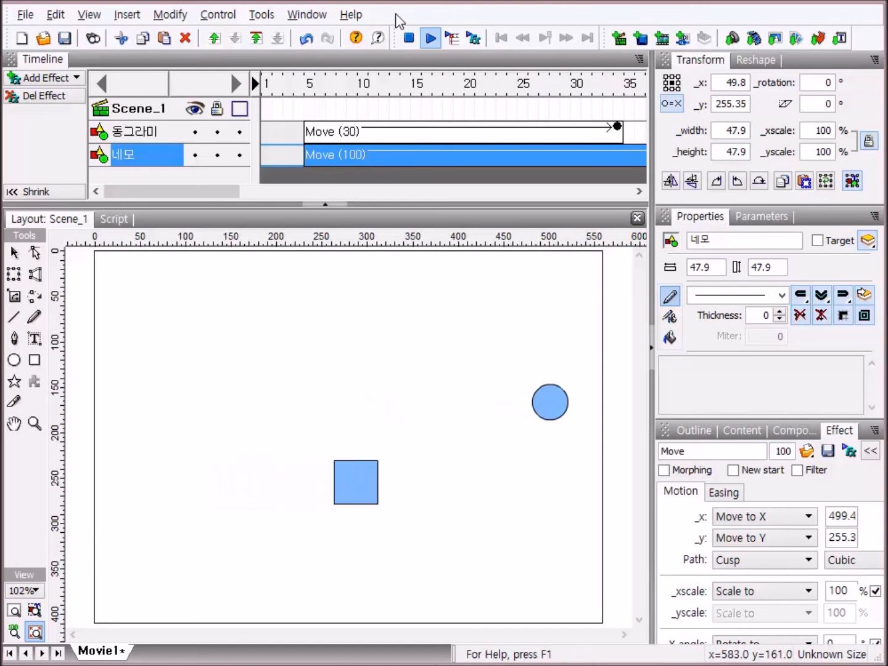
pyautogui.click(407, 38)
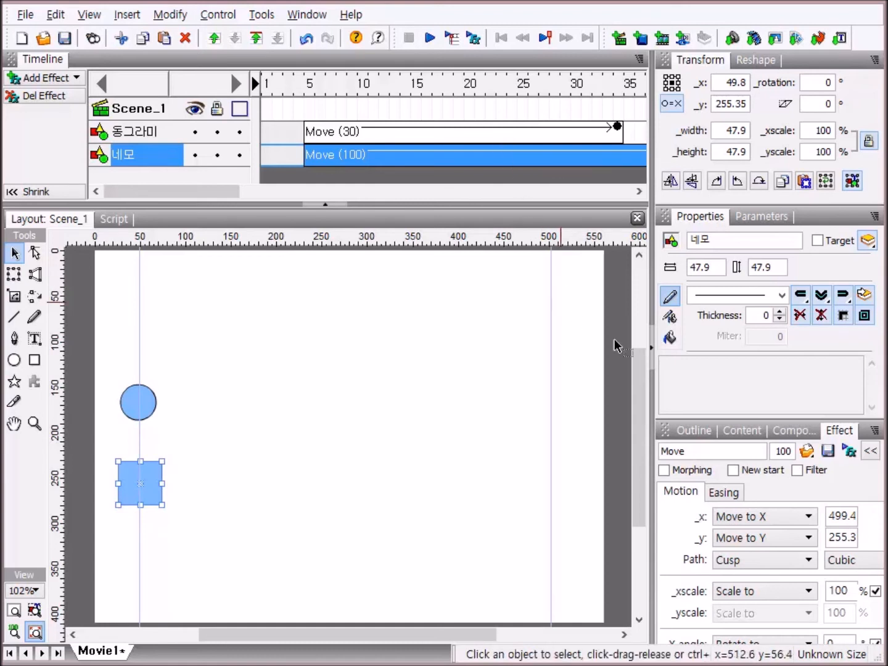
# Step: Show the scene outline, select both the circle and the square, and delete them from the scene
pyautogui.click(695, 431)
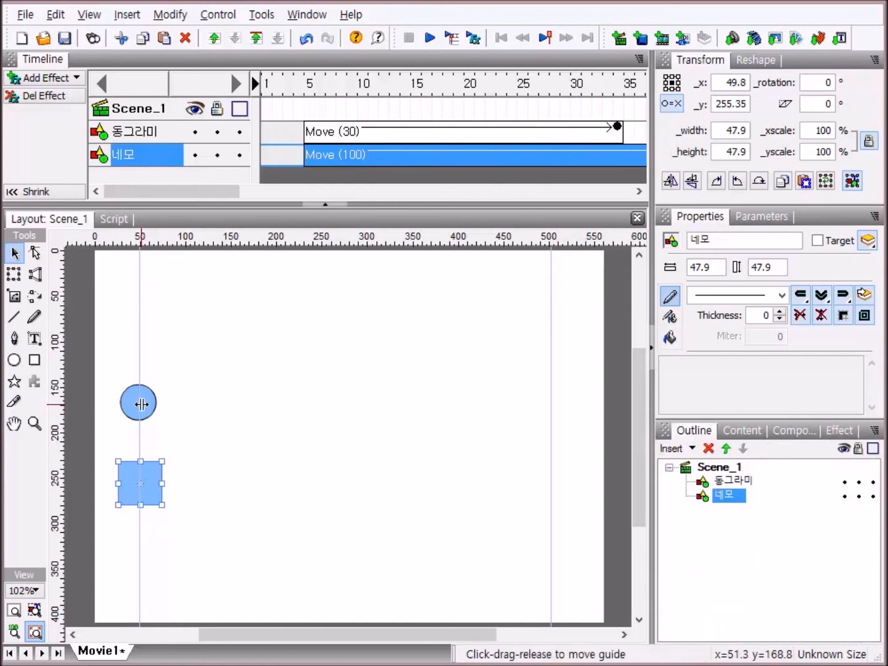
pyautogui.moveTo(236, 357); pyautogui.dragTo(87, 561)
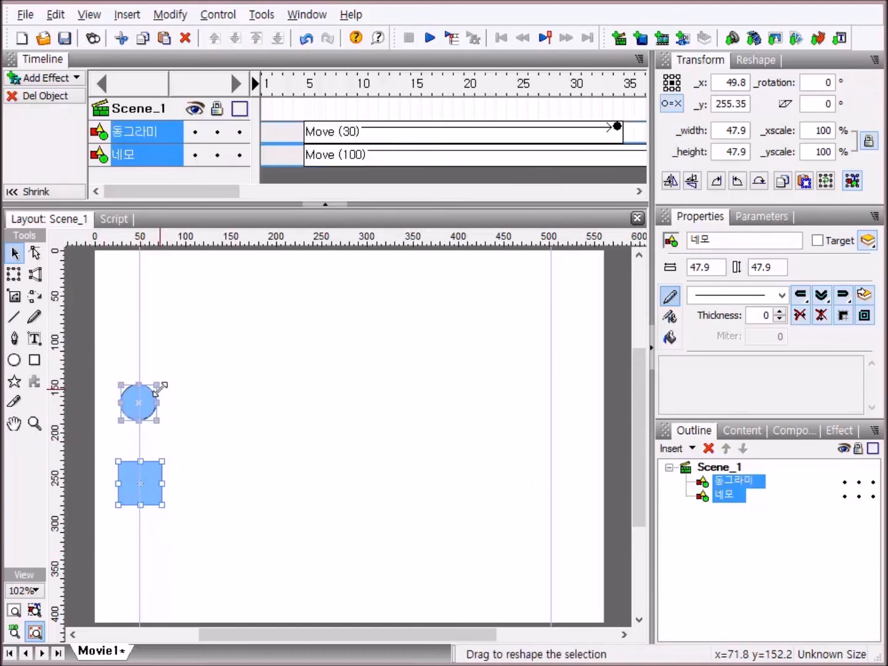
pyautogui.press('Delete')
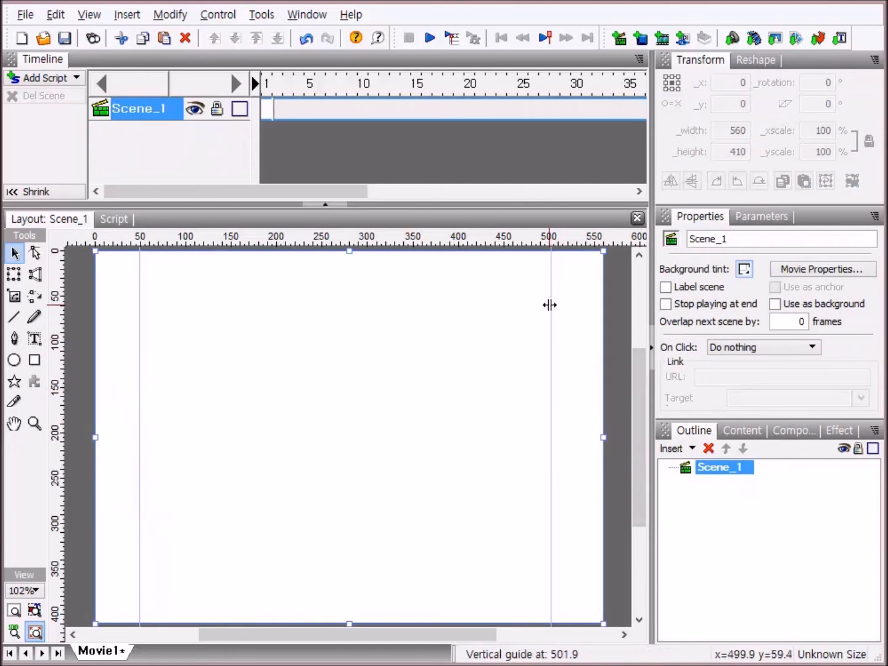
# Step: Remove both vertical guides from the layout
pyautogui.moveTo(550, 304); pyautogui.dragTo(641, 316)
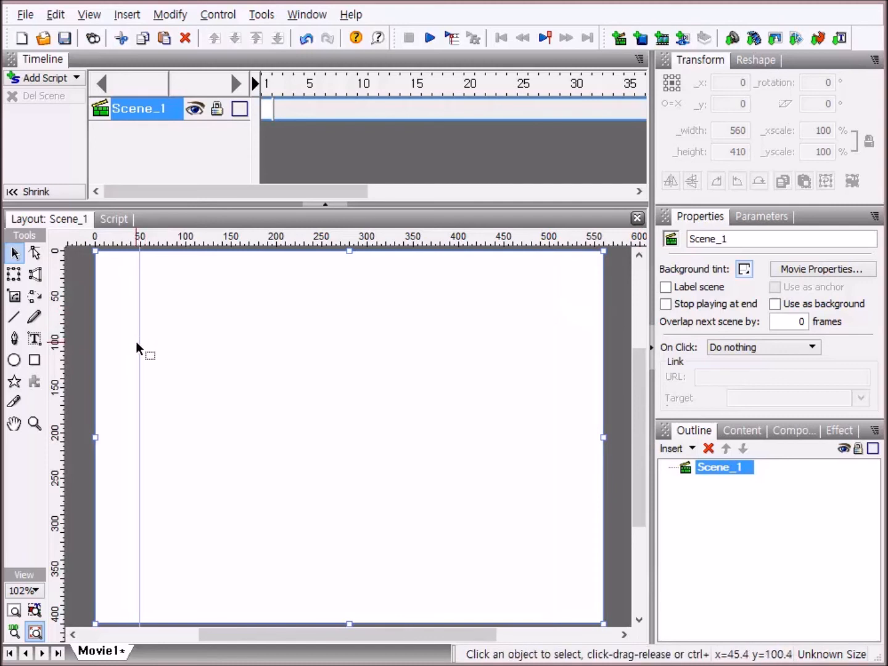
pyautogui.moveTo(141, 349); pyautogui.dragTo(73, 364)
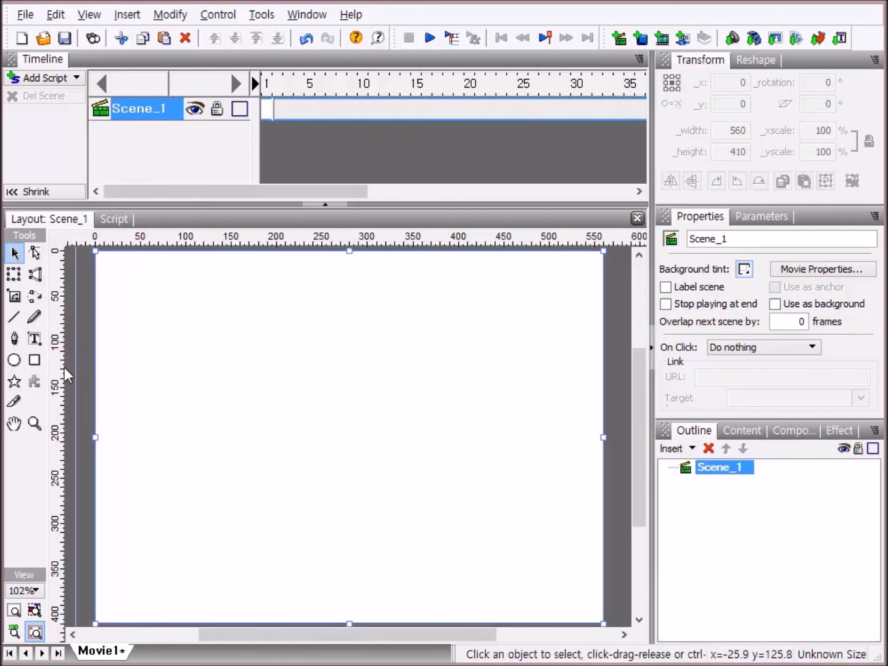
pyautogui.moveTo(64, 362); pyautogui.dragTo(30, 355)
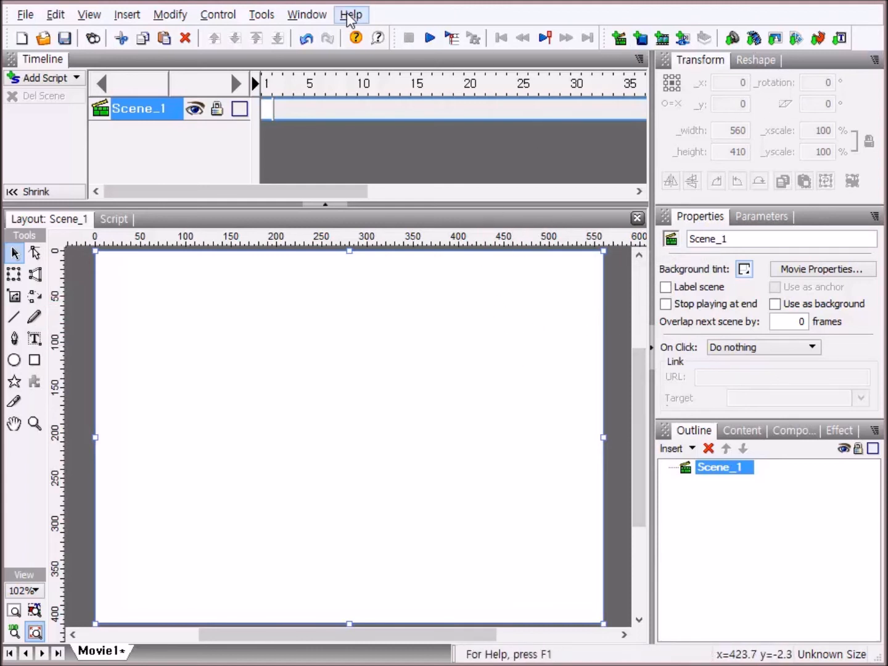
# Step: Import the images 1.PNG, 2.jpg and 3.jpg together from the 타임라인 모델.560X410 folder into the scene
pyautogui.click(776, 42)
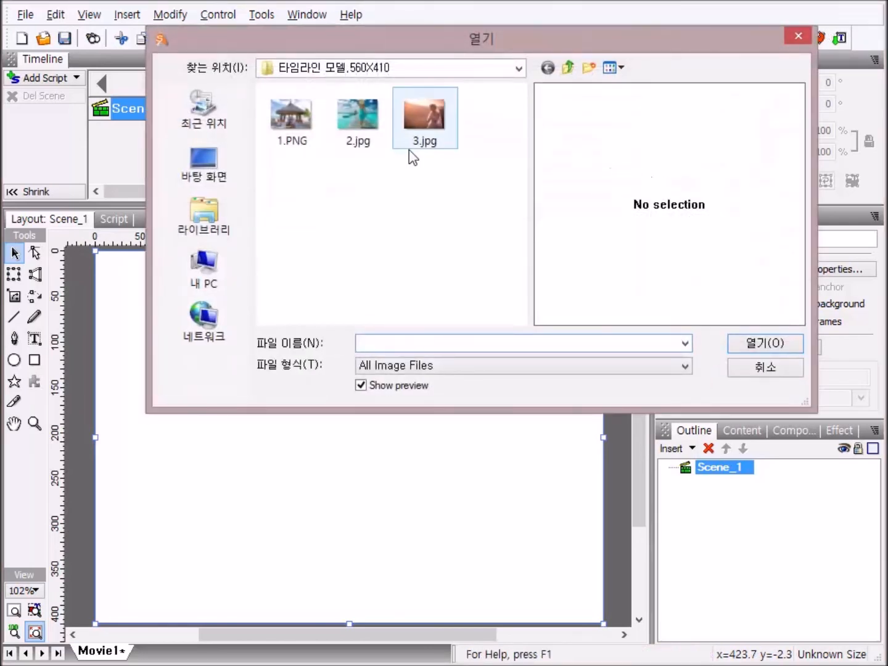
pyautogui.click(298, 124)
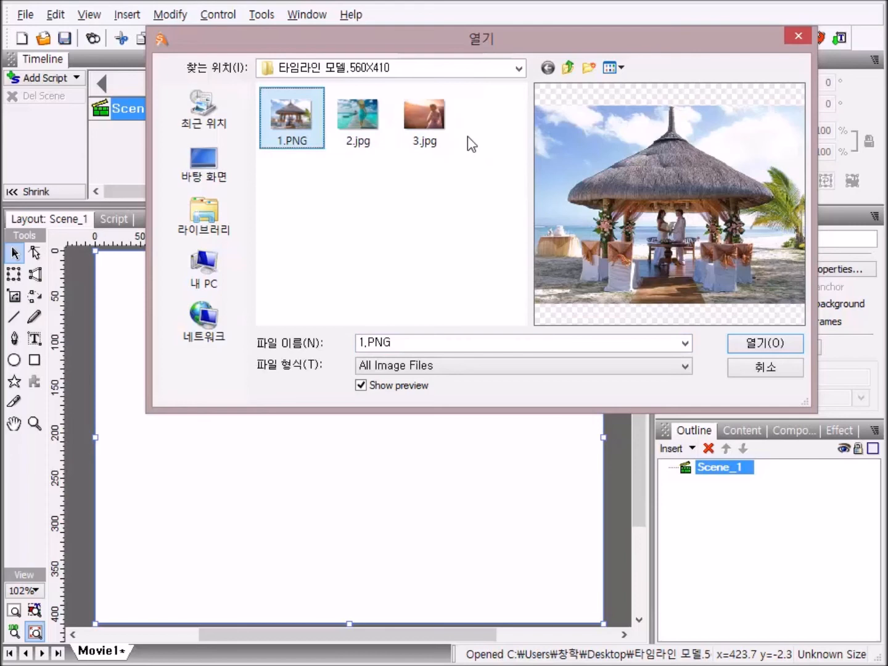
pyautogui.keyDown('shift'); pyautogui.click(430, 123); pyautogui.keyUp('shift')
pyautogui.press('Return')
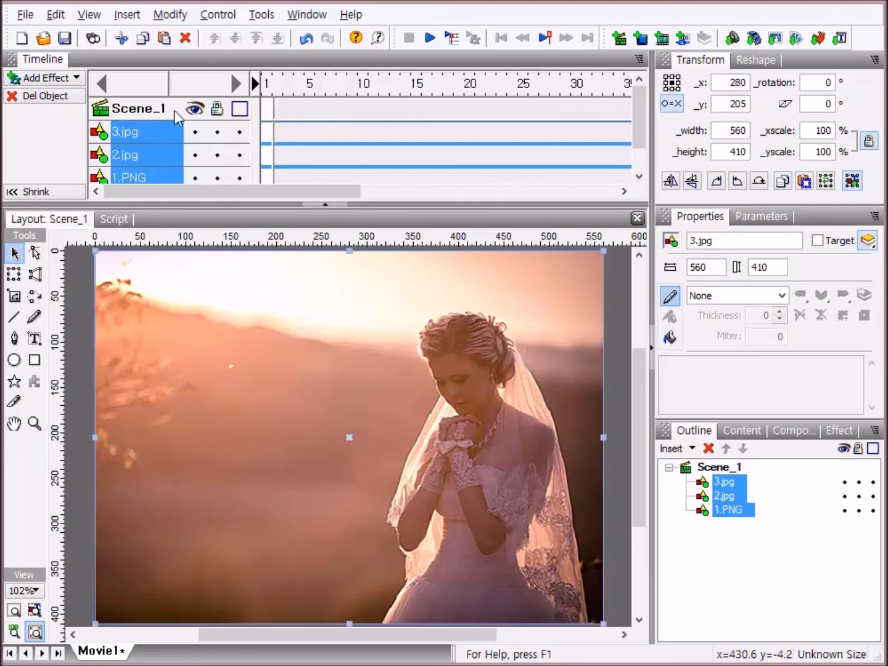
# Step: Set the timeline display to Standard Width and Standard Height
pyautogui.click(640, 60)
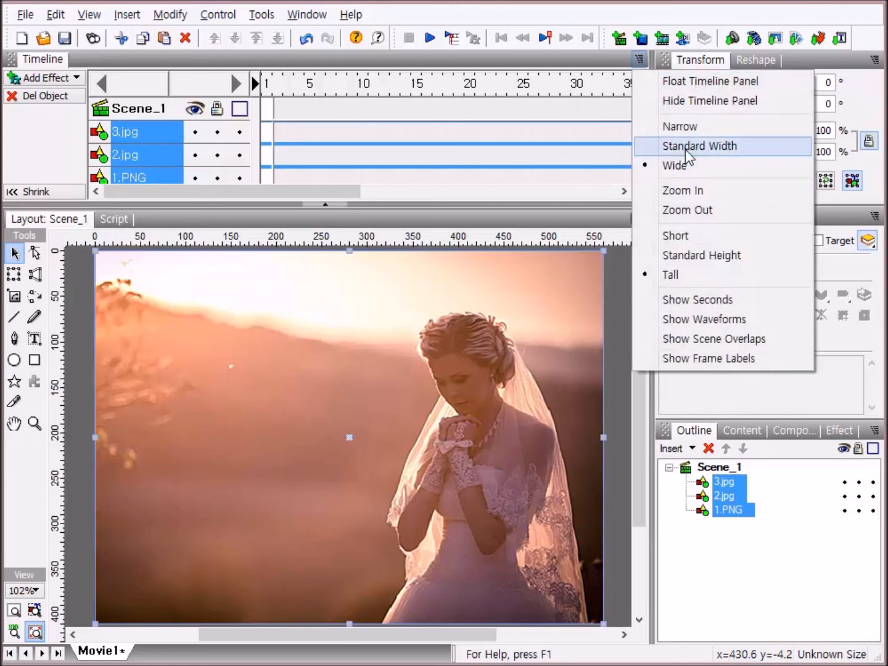
pyautogui.click(685, 148)
pyautogui.click(641, 60)
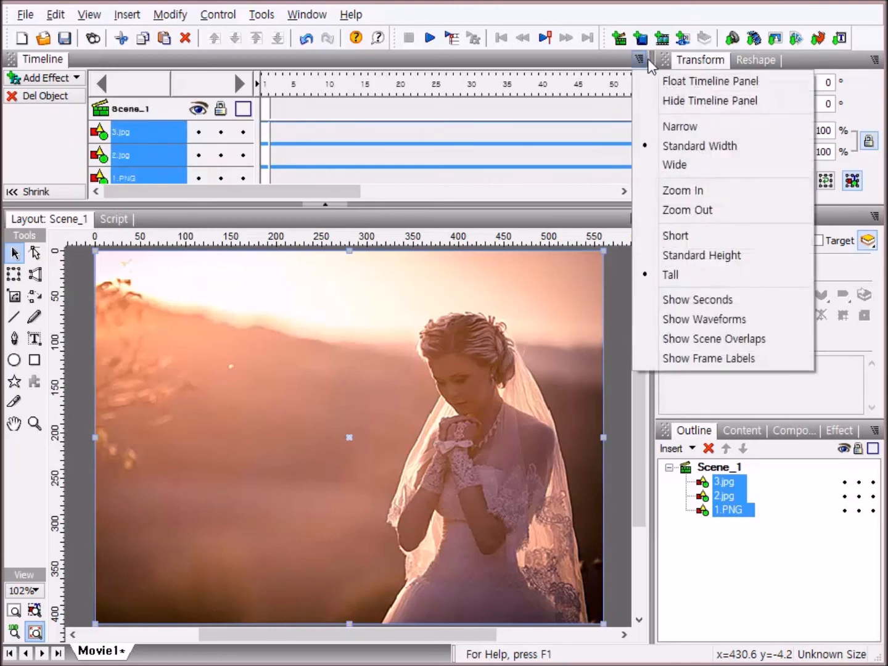
pyautogui.click(665, 256)
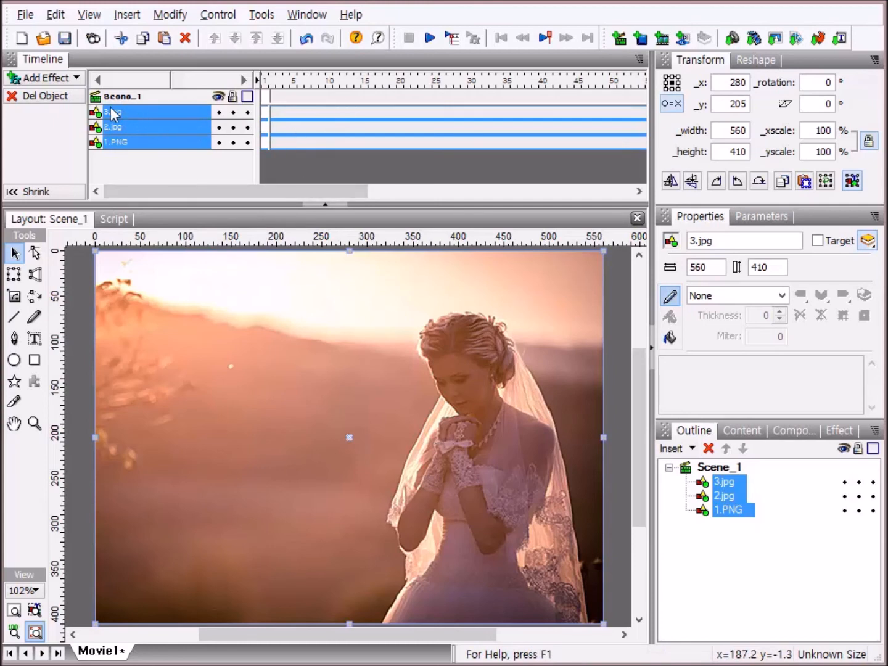
# Step: Add a Move effect starting at frame 1 to the 3.jpg, 2.jpg and 1.PNG layers together
pyautogui.click(152, 113)
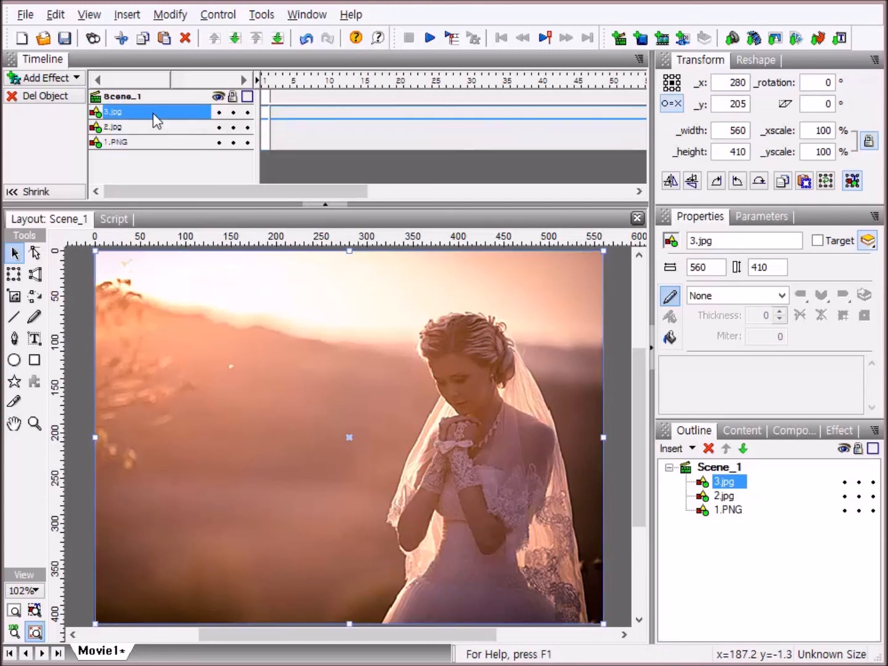
pyautogui.click(720, 467)
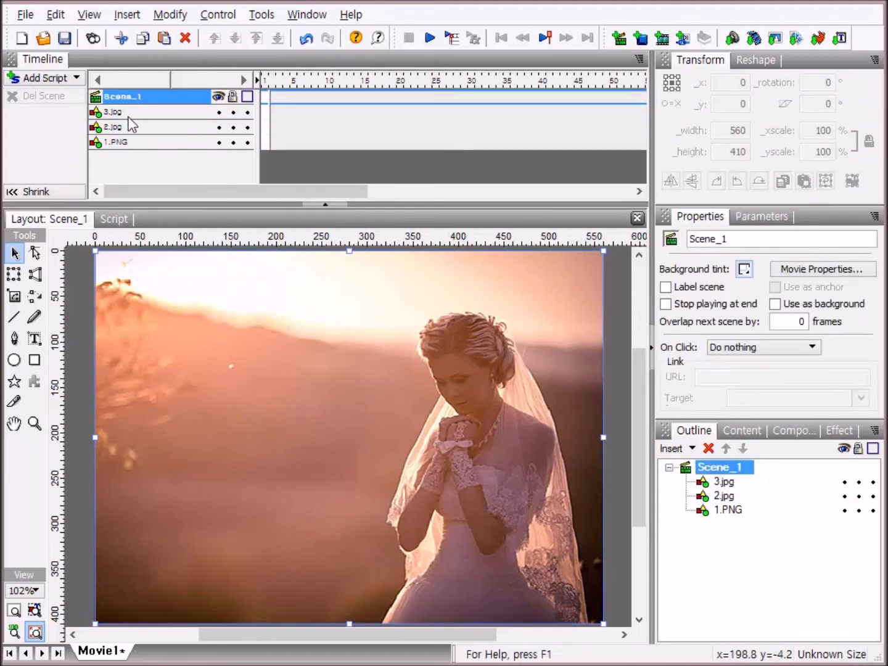
pyautogui.click(97, 118)
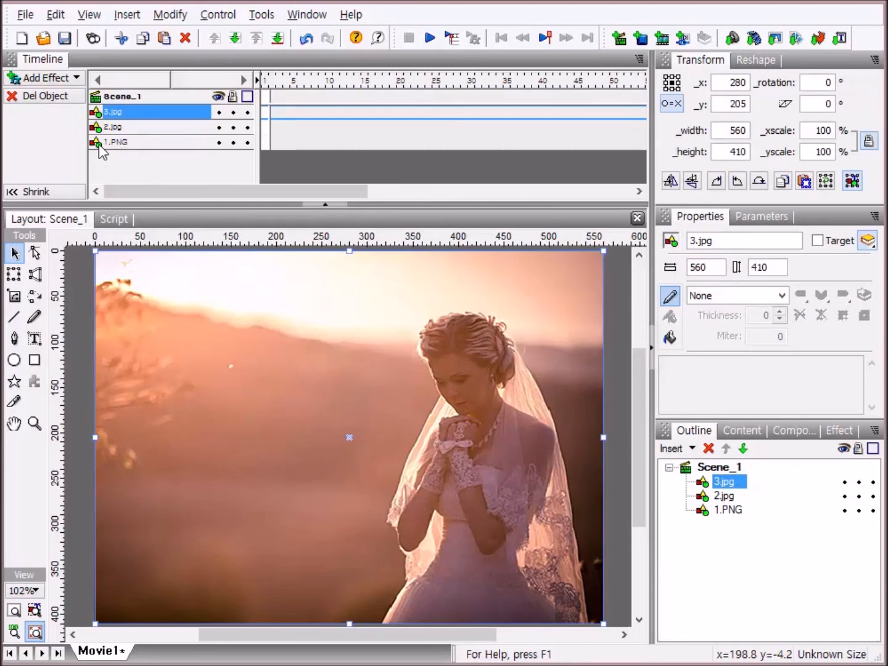
pyautogui.keyDown('shift'); pyautogui.click(98, 145); pyautogui.keyUp('shift')
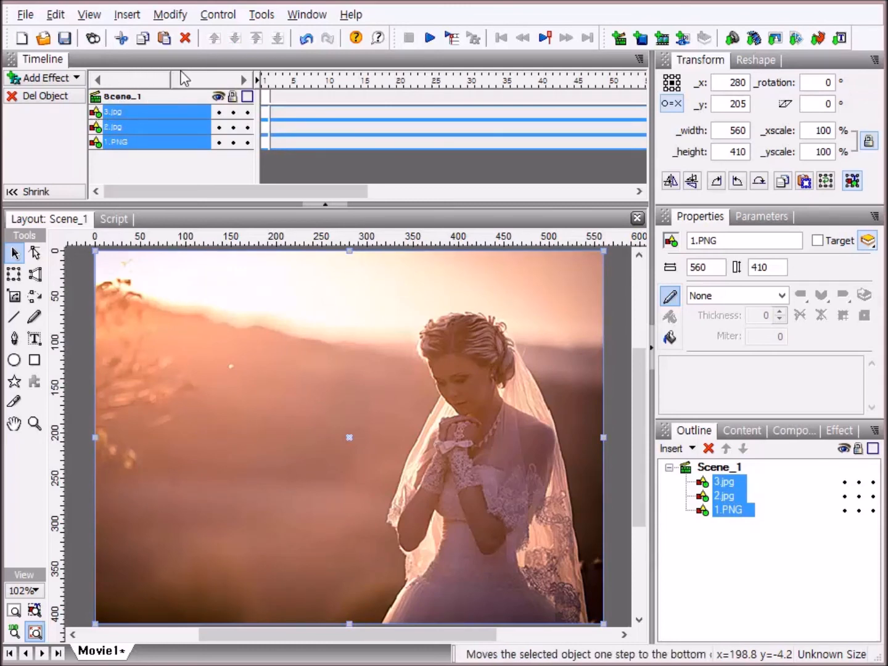
pyautogui.rightClick(266, 111)
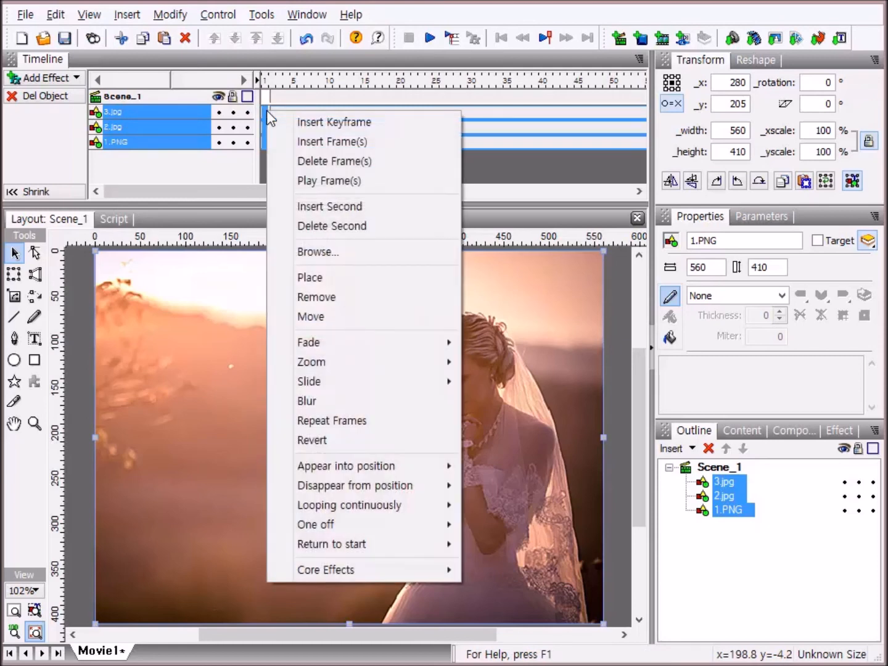
pyautogui.click(323, 317)
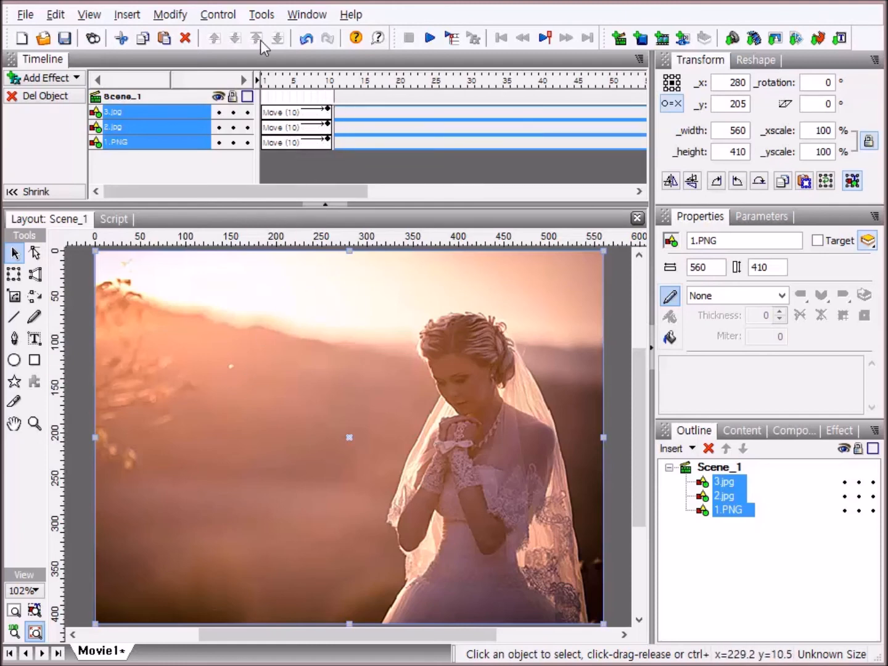
# Step: Hide the 3.jpg and 2.jpg layers so only the 1.PNG image shows in the layout
pyautogui.click(171, 108)
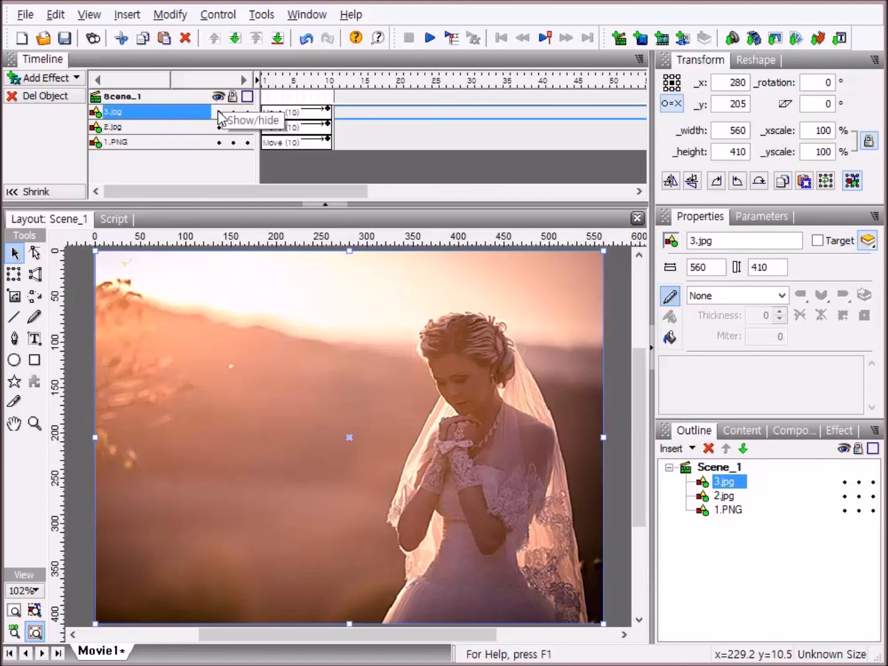
pyautogui.click(219, 112)
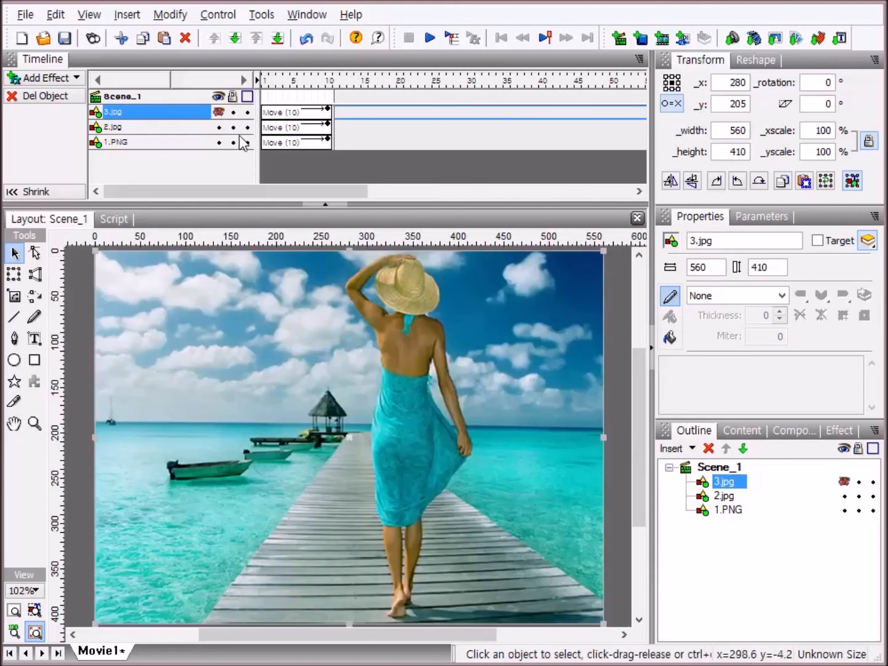
pyautogui.click(219, 127)
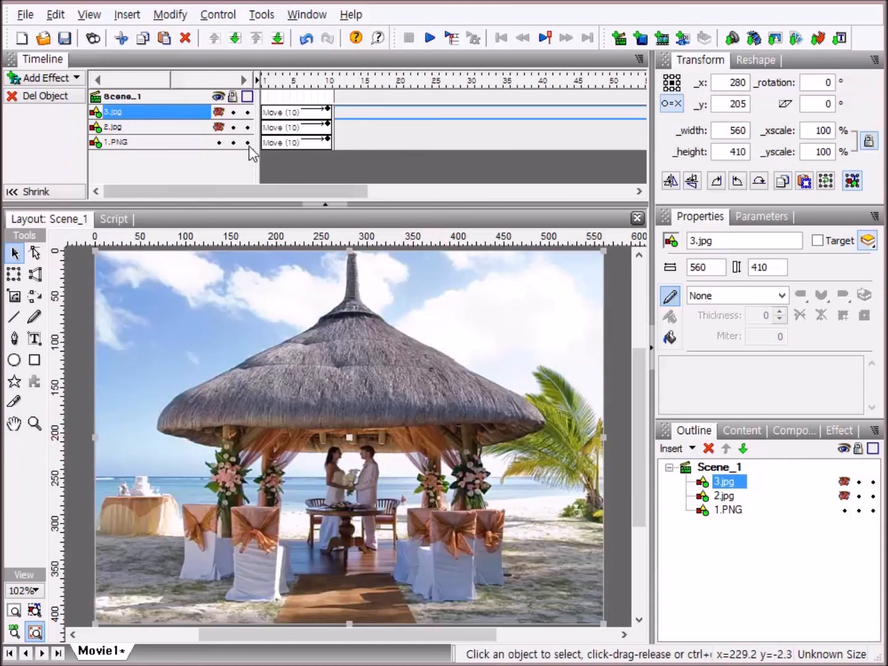
# Step: Show the 2.jpg and 3.jpg layers again and set the current frame to 1
pyautogui.click(219, 127)
pyautogui.click(218, 112)
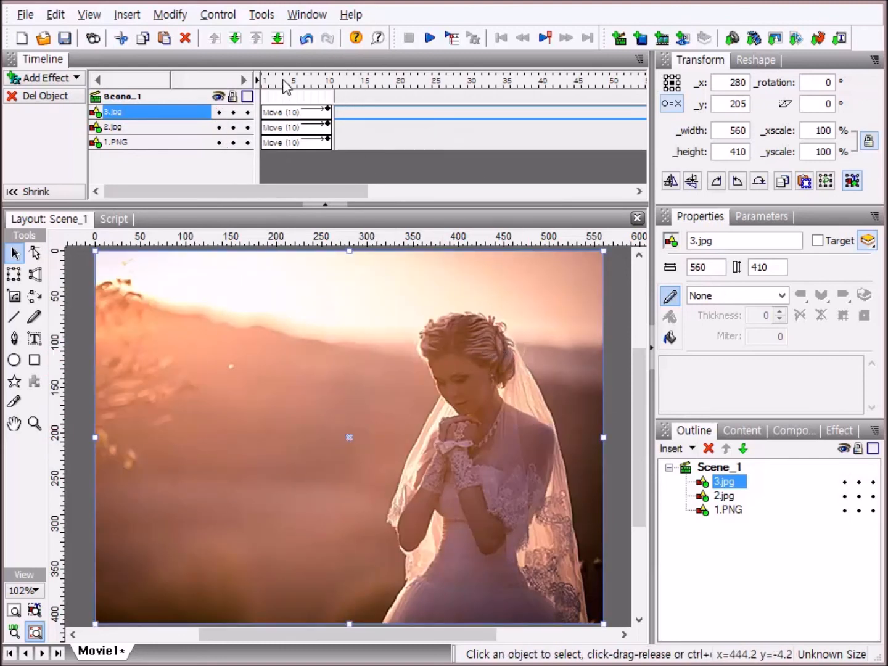
pyautogui.click(266, 82)
pyautogui.moveTo(266, 84)
pyautogui.mouseDown()
pyautogui.moveTo(337, 85)
pyautogui.moveTo(265, 85)
pyautogui.mouseUp()
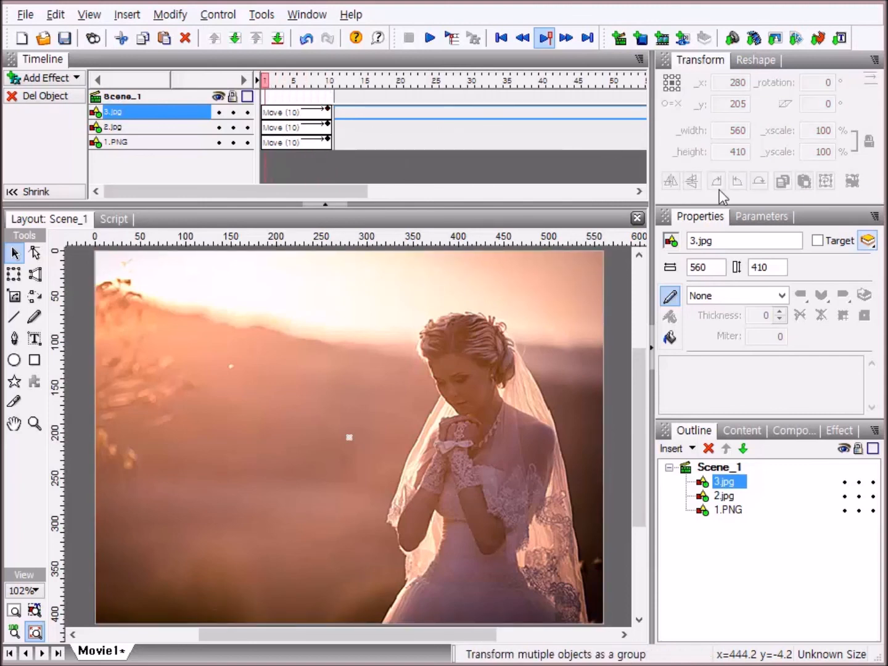
# Step: Shift the Move effect on 2.jpg to frames 20–29 and the one on 3.jpg to frames 41–50
pyautogui.click(311, 132)
pyautogui.moveTo(311, 137); pyautogui.dragTo(440, 148)
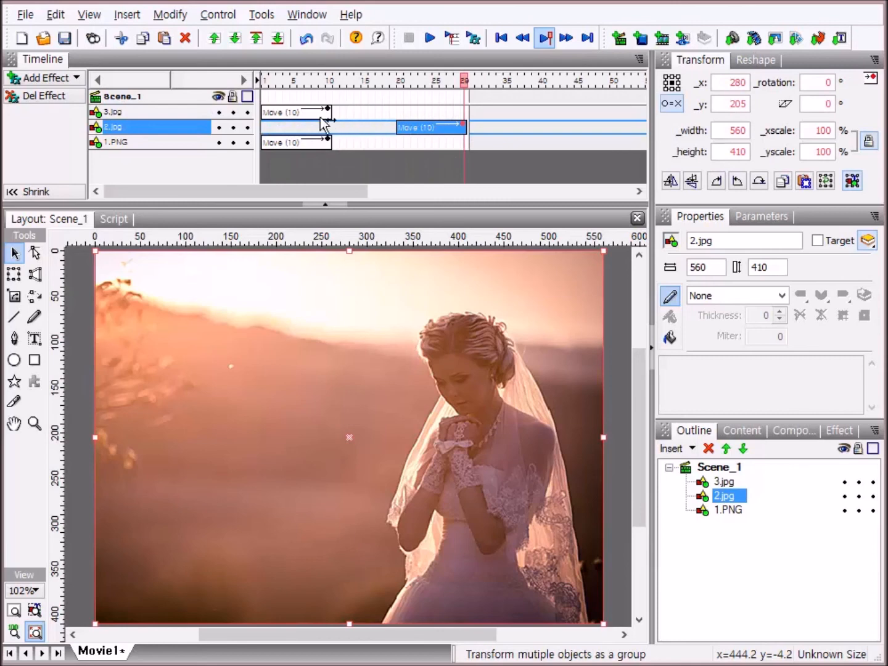
pyautogui.moveTo(333, 119); pyautogui.dragTo(597, 125)
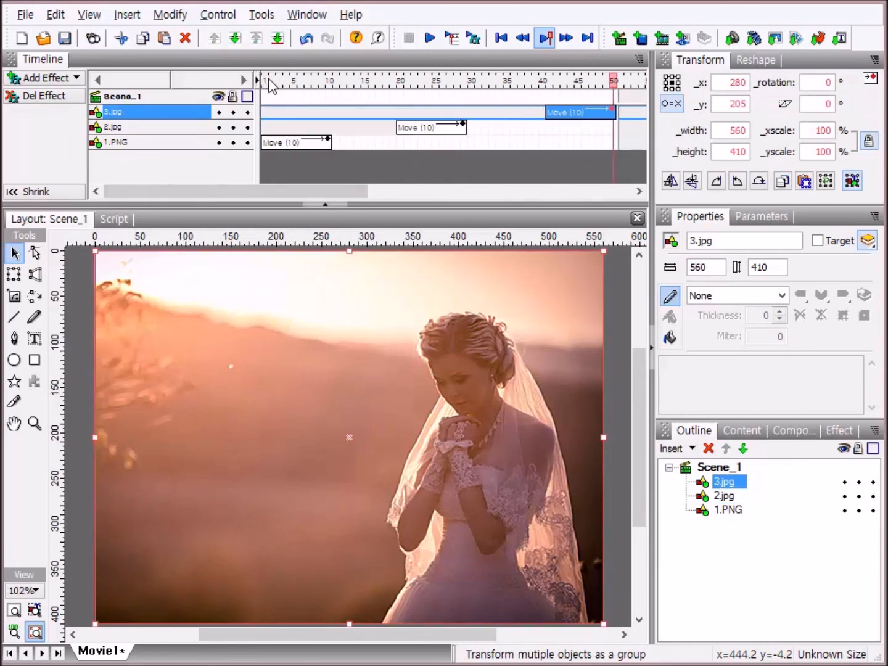
# Step: Preview the three-image sequence by scrubbing from frame 1 to frame 49, and play the movie before stopping it
pyautogui.click(269, 82)
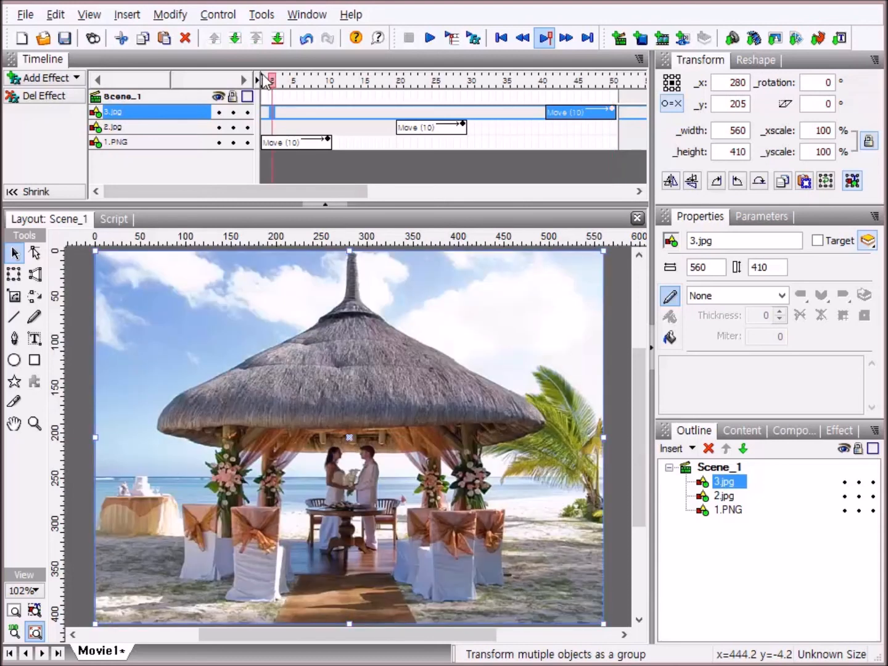
pyautogui.click(265, 81)
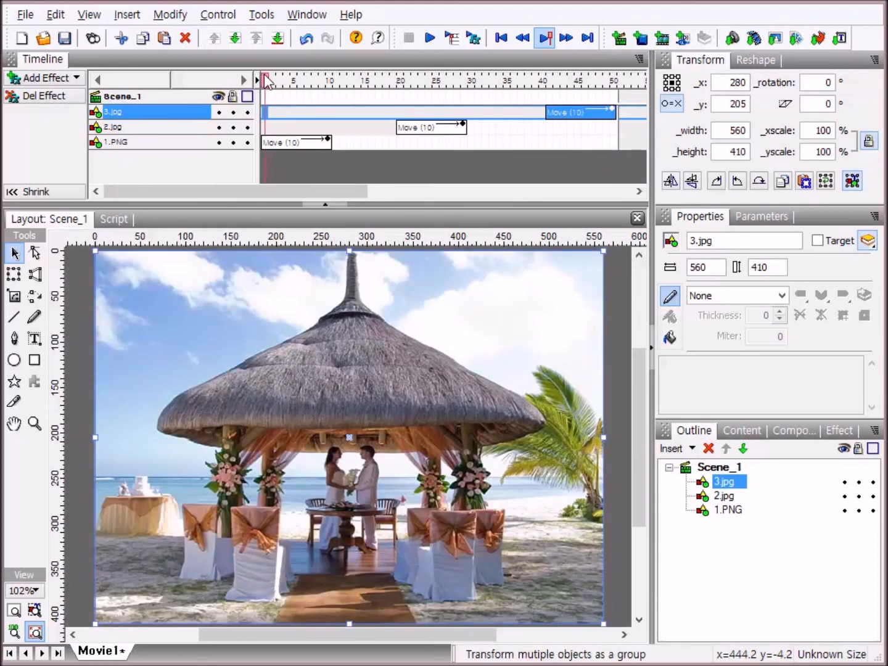
pyautogui.moveTo(266, 82); pyautogui.dragTo(608, 195)
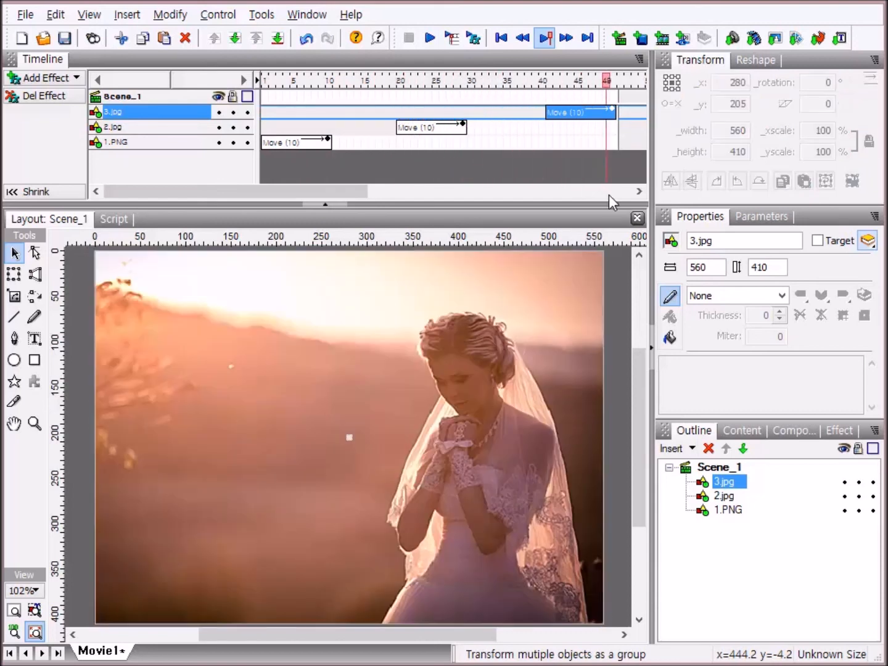
pyautogui.click(431, 38)
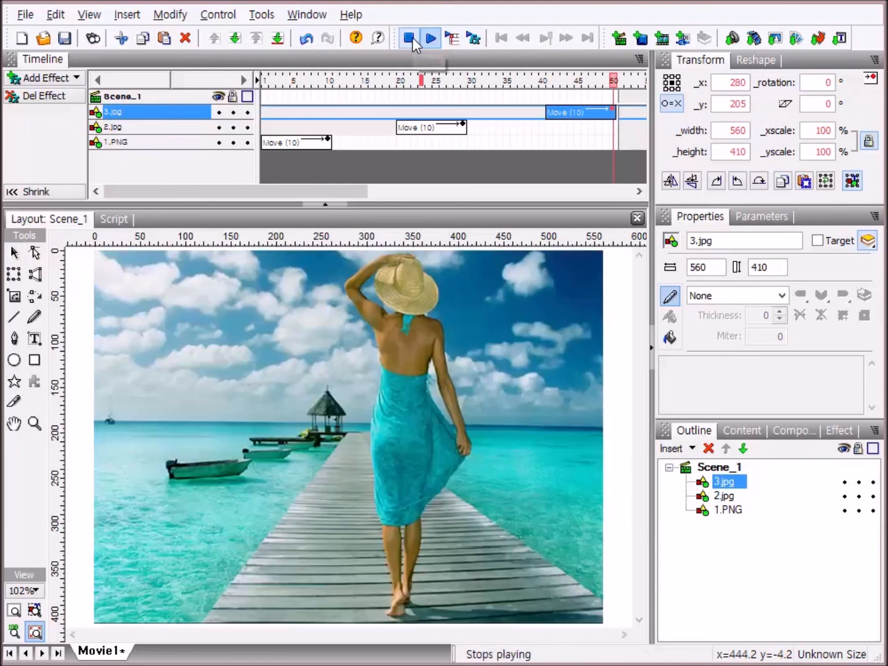
pyautogui.click(407, 38)
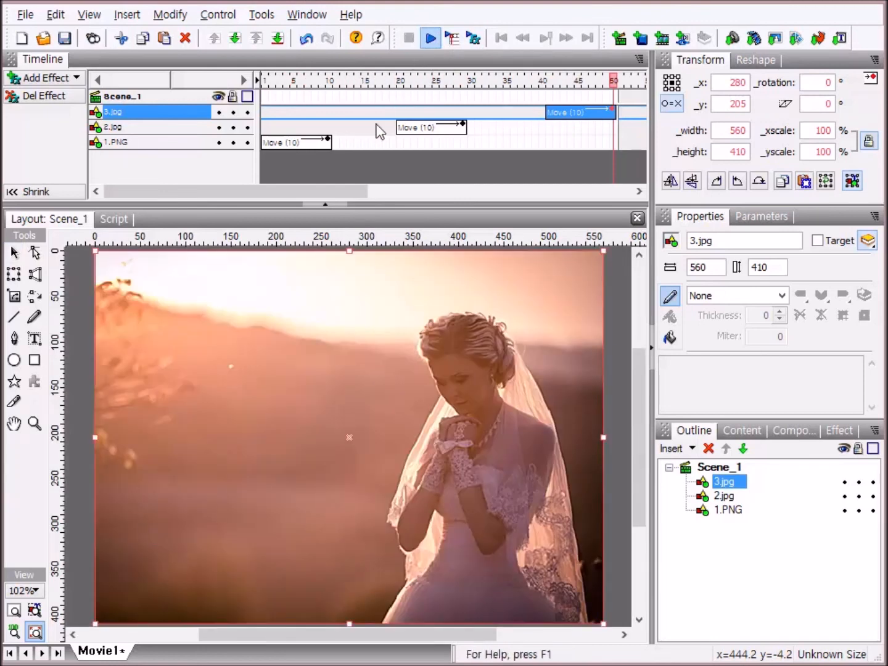
pyautogui.click(378, 38)
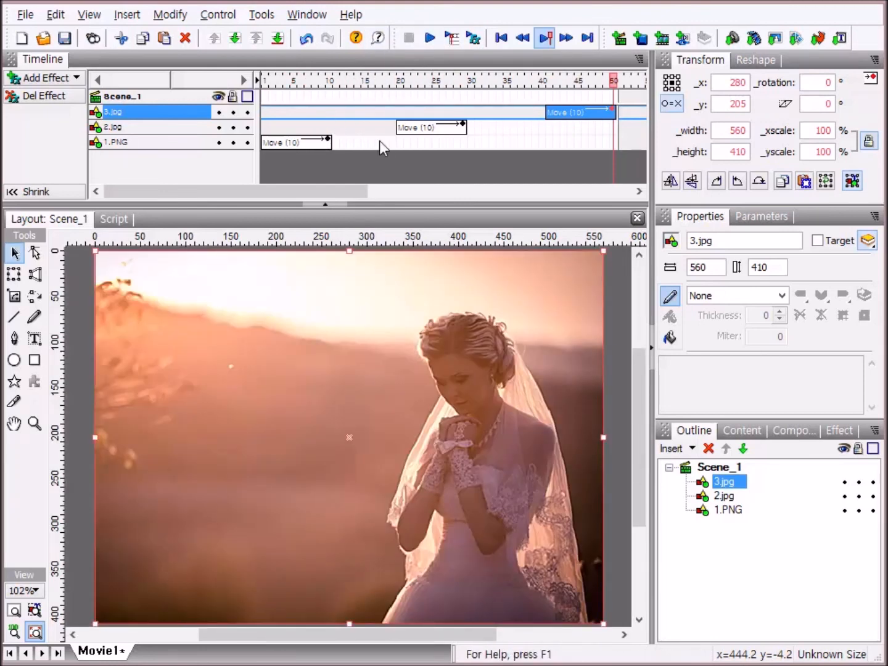
# Step: Delete the Move effect from the 1.PNG layer and remove the 1.PNG object itself
pyautogui.click(306, 142)
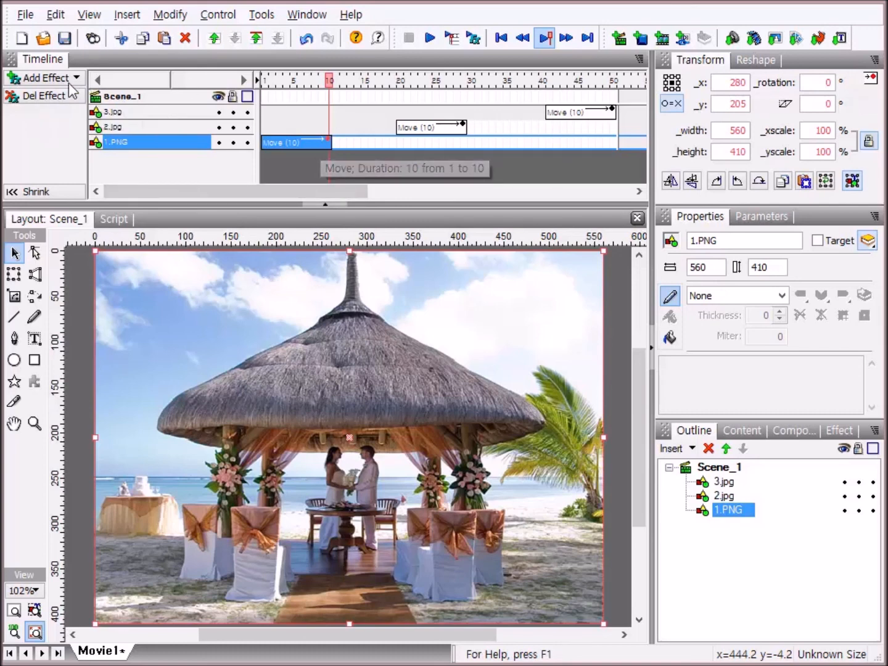
pyautogui.click(51, 95)
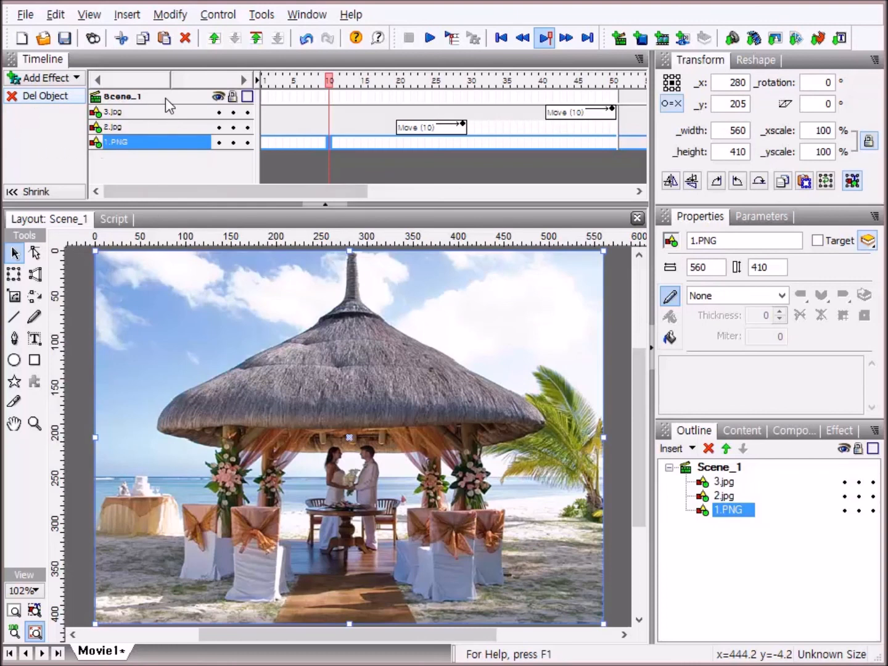
pyautogui.click(160, 113)
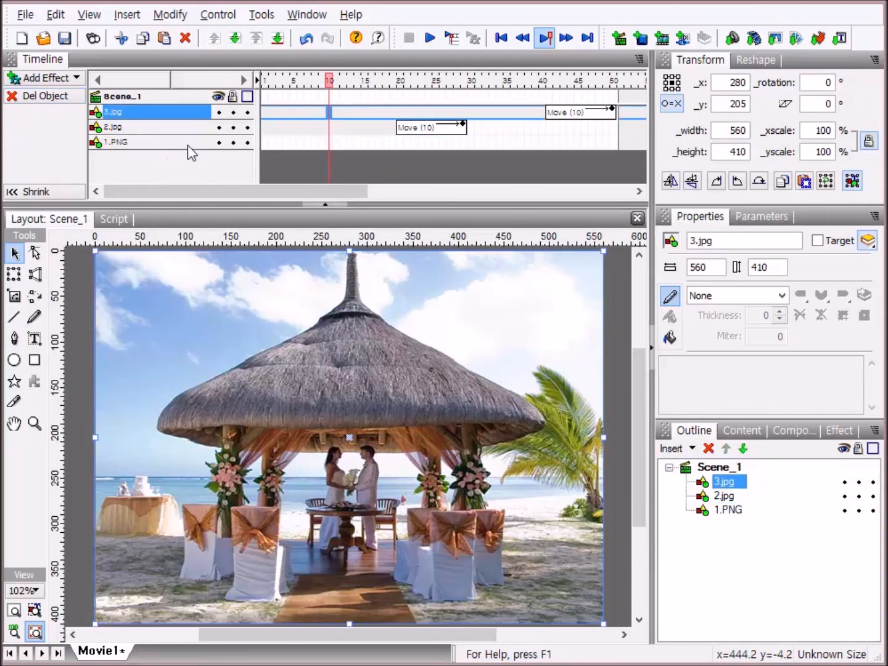
pyautogui.click(129, 141)
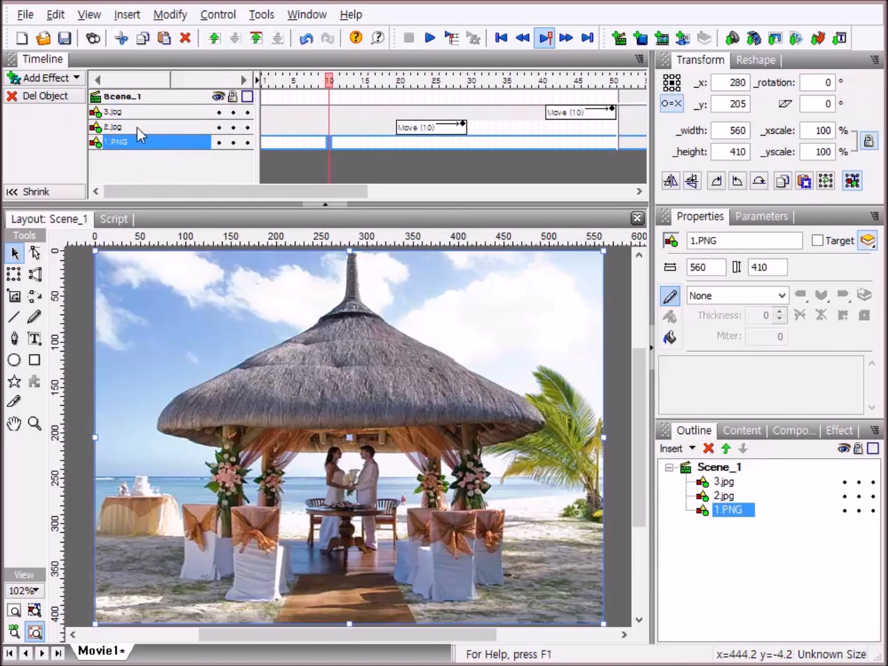
pyautogui.click(50, 96)
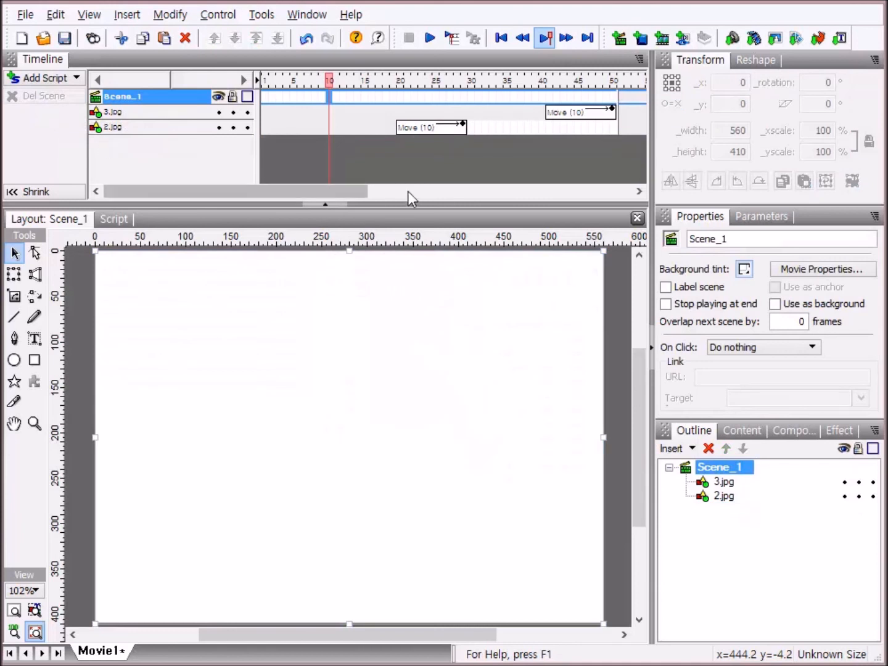
# Step: Delete the 2.jpg object together with its Move effect
pyautogui.click(414, 126)
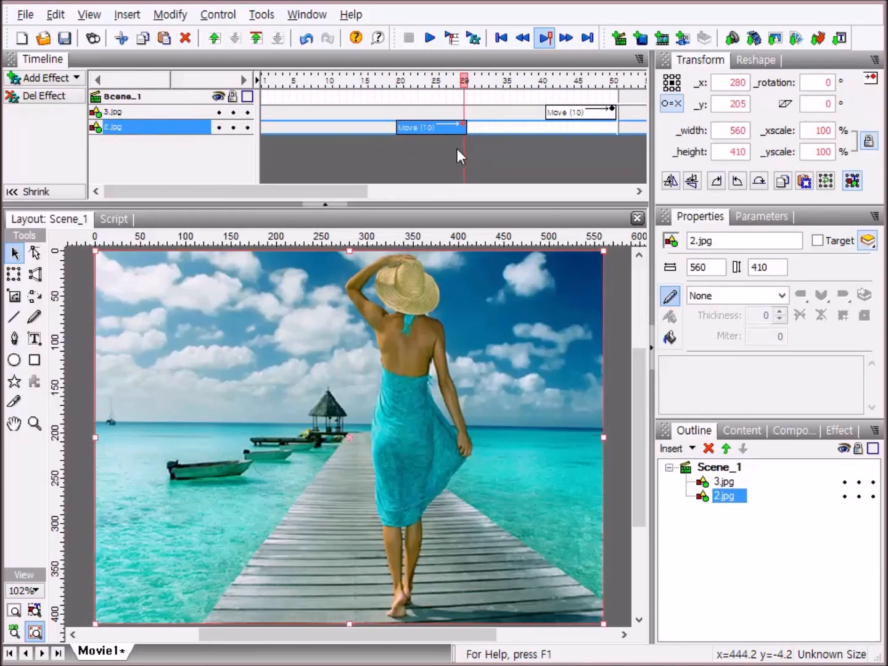
pyautogui.click(152, 127)
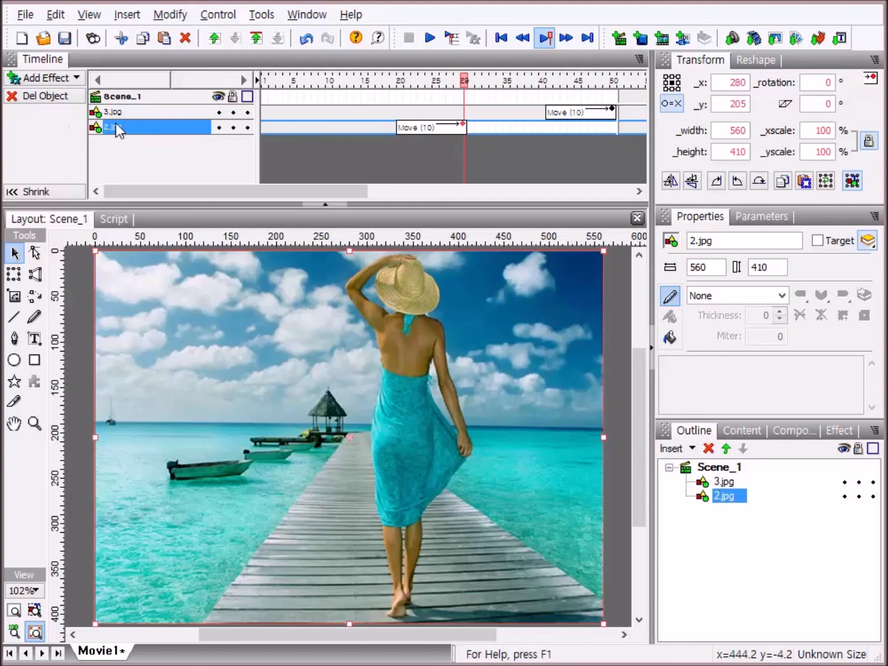
pyautogui.click(35, 96)
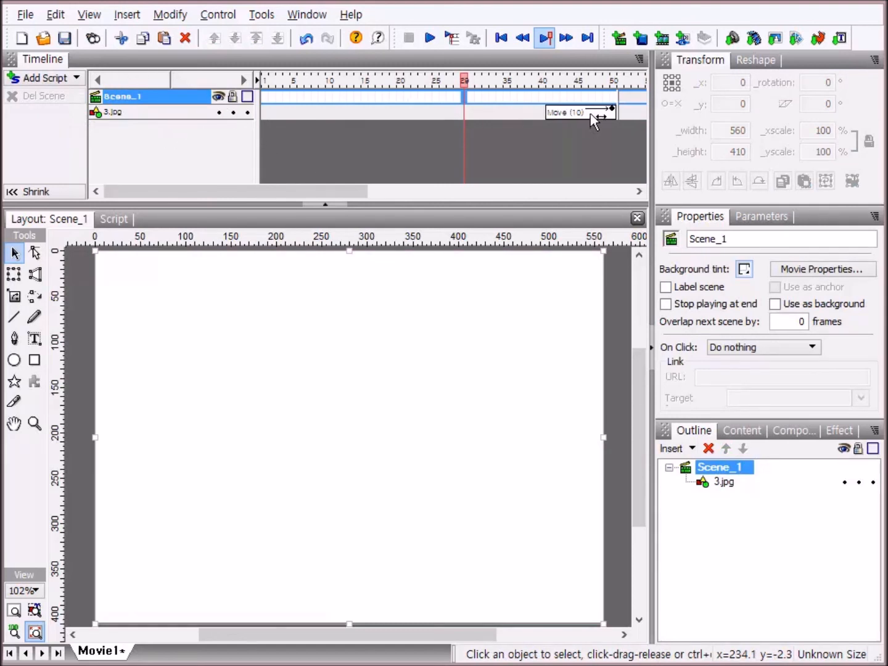
# Step: Shift the Move effect on 3.jpg to frames 10–19 and delete that effect while keeping the image
pyautogui.moveTo(578, 113); pyautogui.dragTo(371, 118)
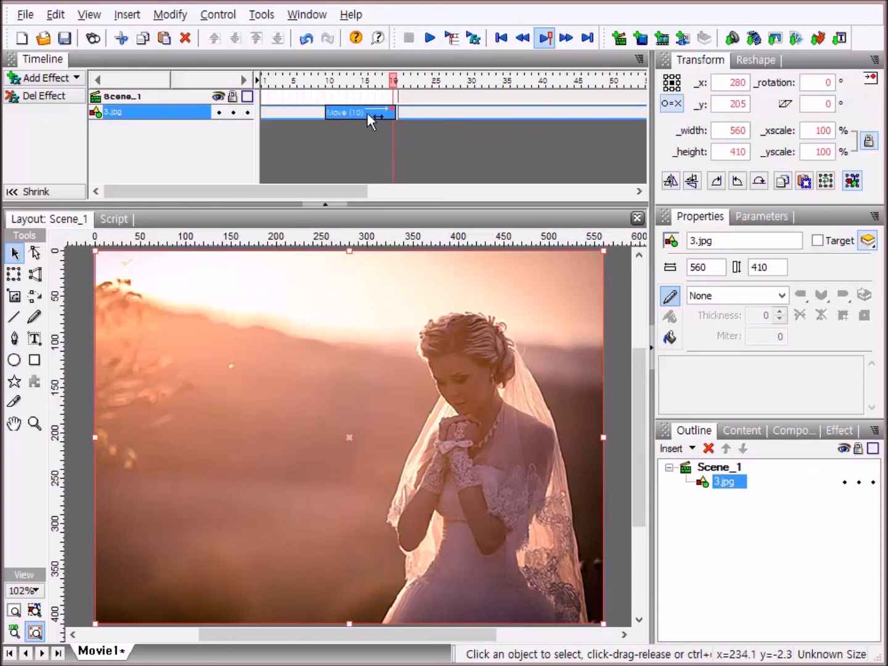
pyautogui.click(365, 111)
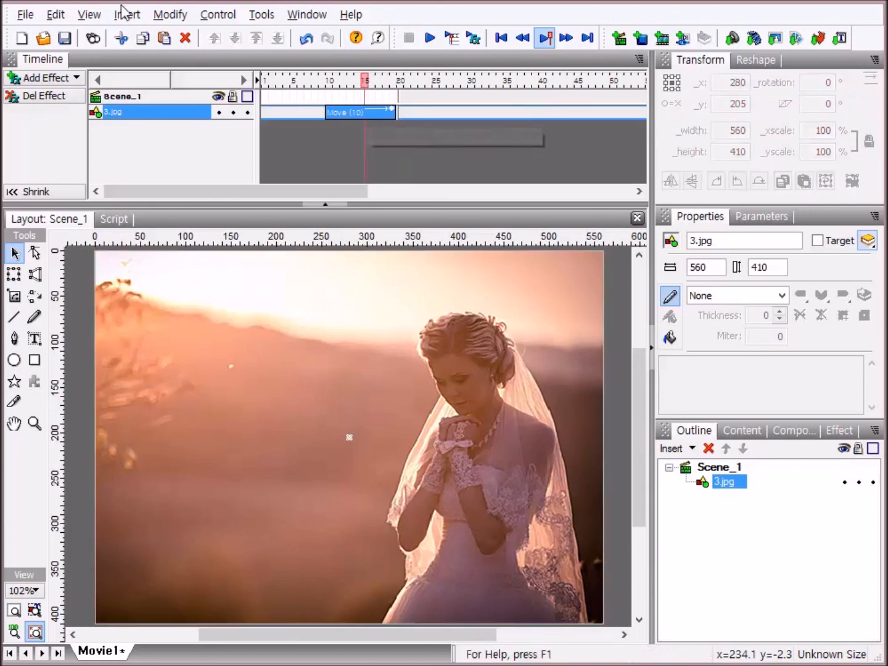
pyautogui.click(48, 96)
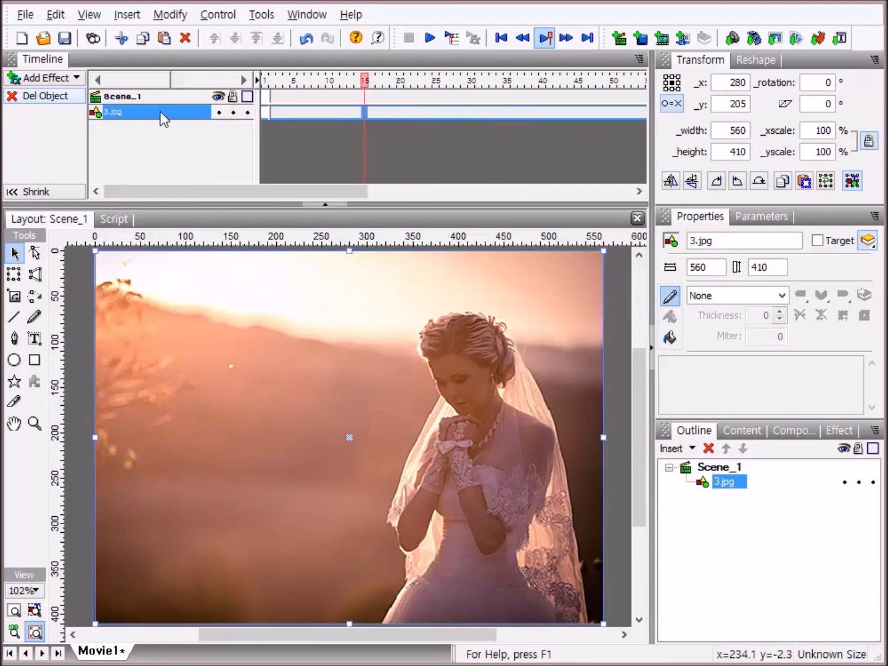
# Step: Add a Fade In effect to the 3.jpg layer starting at frame 18
pyautogui.click(383, 111)
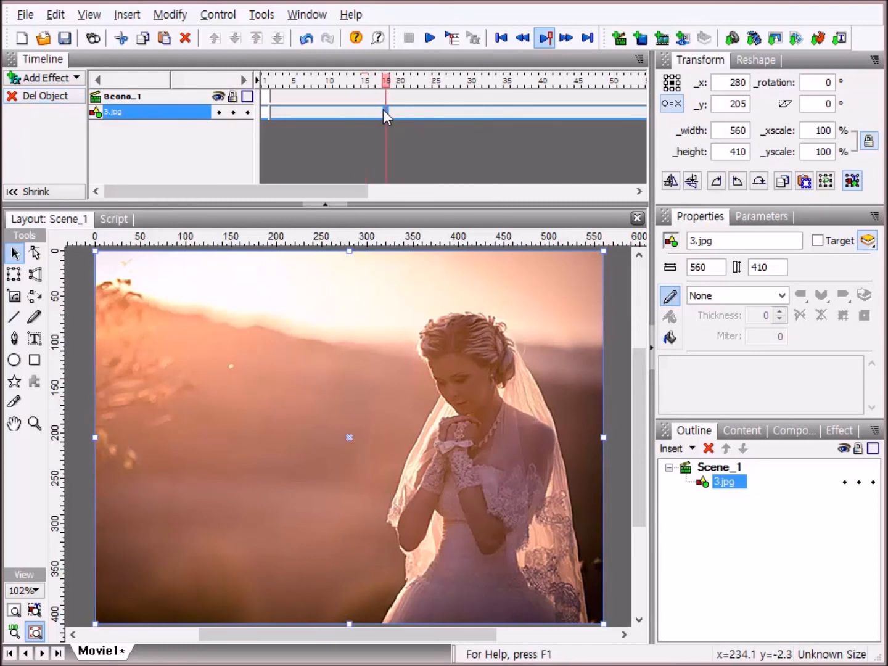
pyautogui.rightClick(383, 111)
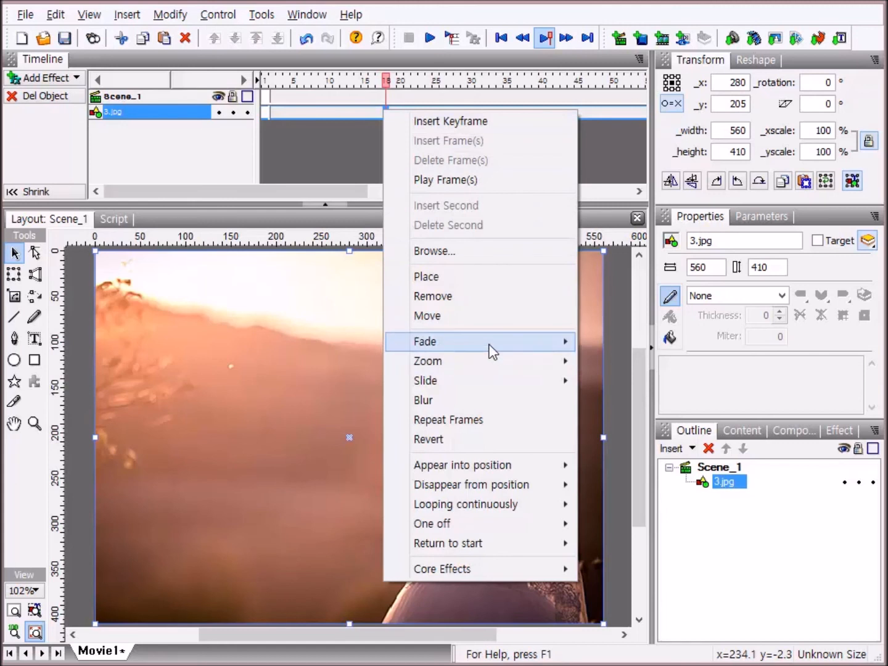
pyautogui.moveTo(498, 350)
pyautogui.click(643, 345)
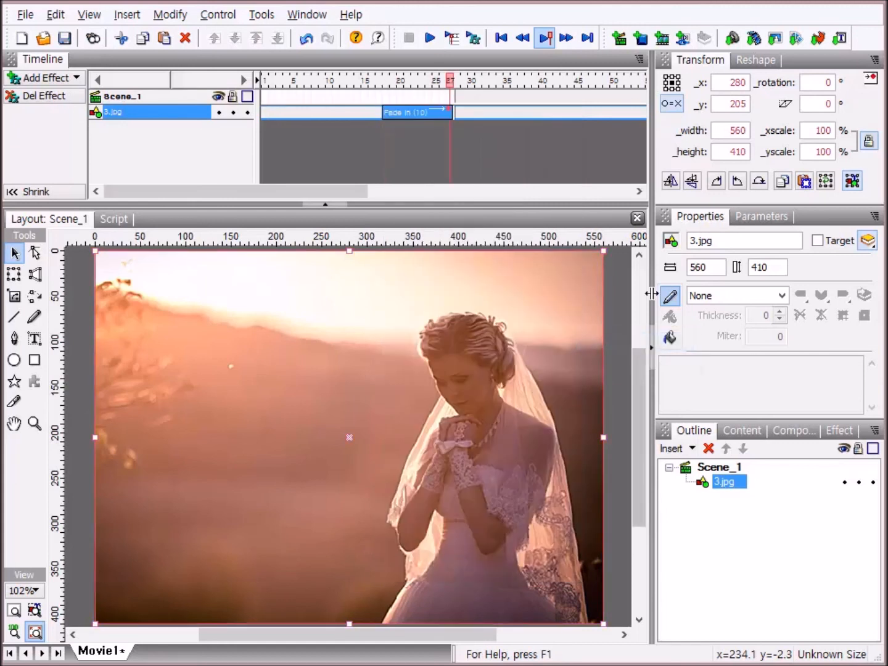